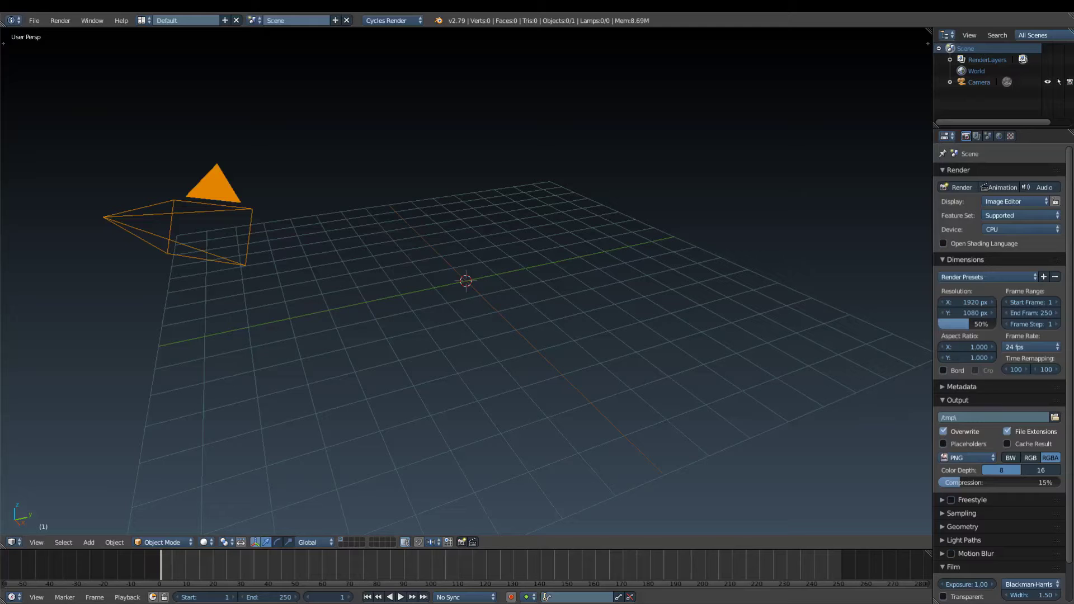
- Place the 3D cursor and add a cube, undoing an accidental height scale
click(468, 283)
key(space)
key(Escape)
key(shift+a)
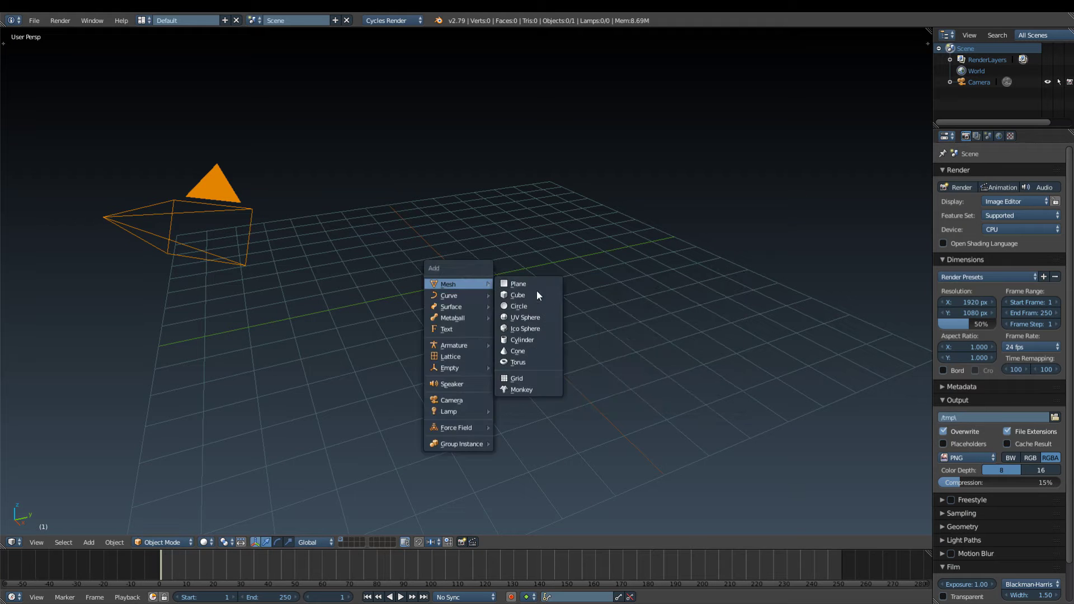
click(536, 291)
key(s)
key(z)
key(ctrl+z)
key(ctrl+z)
- Add a fresh cube and reset it to the world origin
key(shift+a)
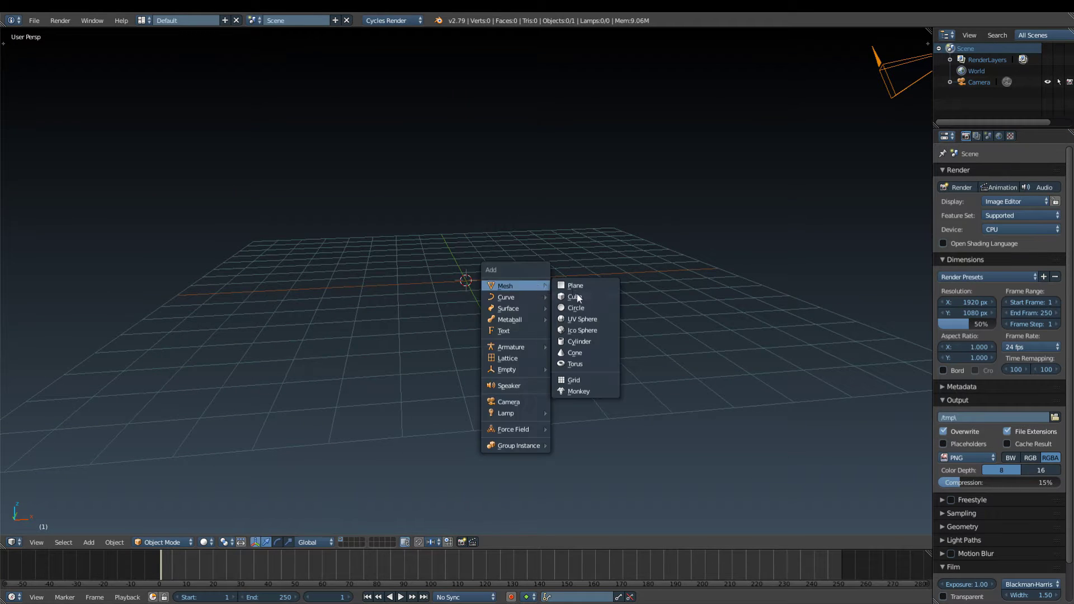
click(576, 293)
key(g)
click(348, 246)
key(g)
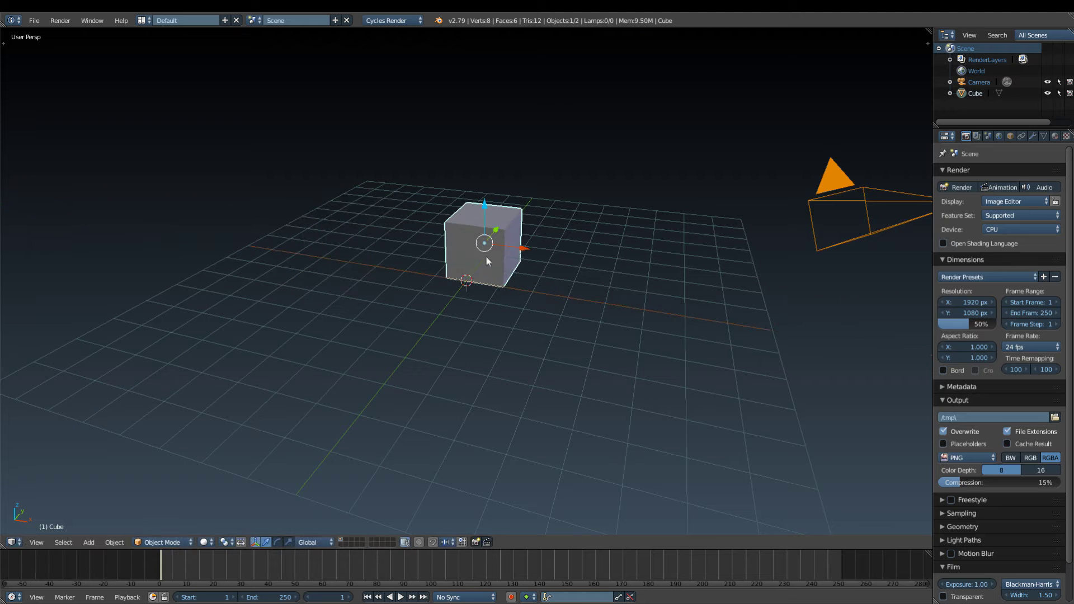
- Give the cube a Mirror modifier from the wrench tab
click(485, 256)
click(1032, 136)
click(983, 174)
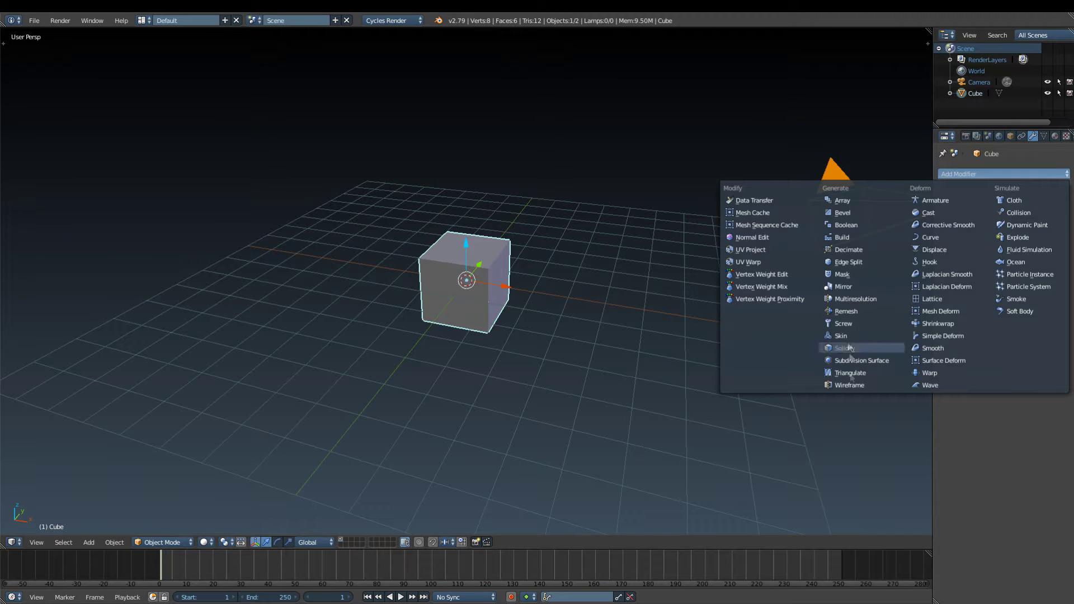
click(843, 286)
- In Edit Mode, shrink the cube to a small block and move it off centre along Y
key(Tab)
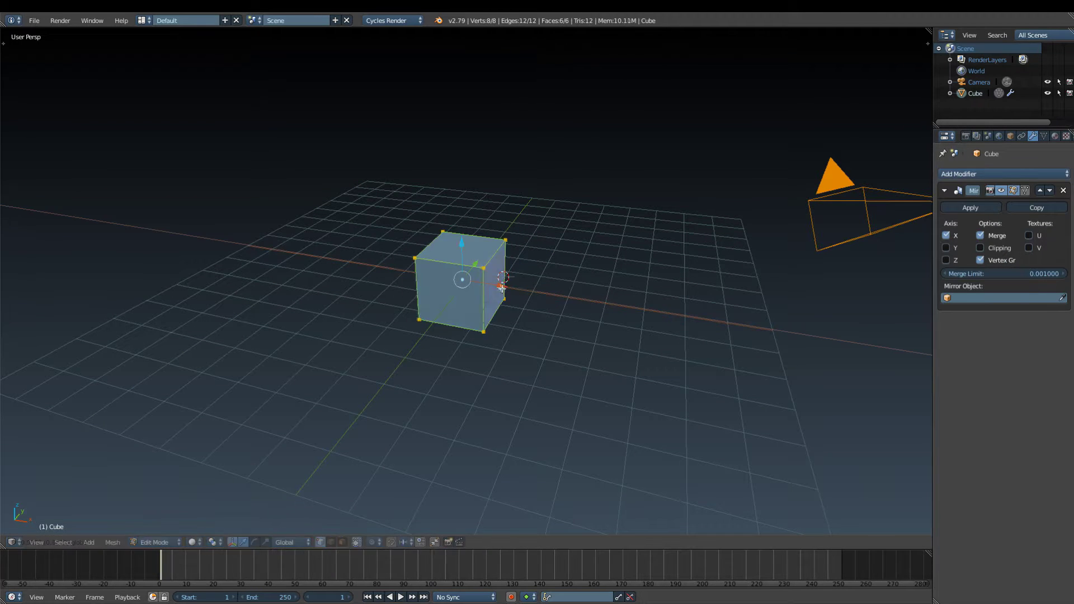
key(g)
click(336, 274)
middle_drag(336, 274, 470, 291)
key(s)
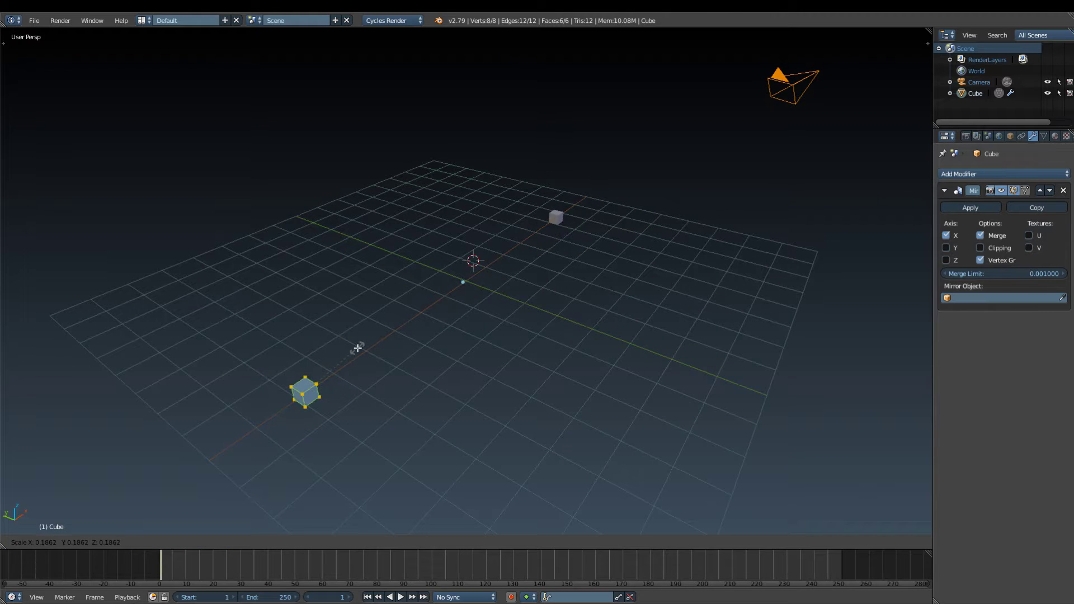
key(g)
key(y)
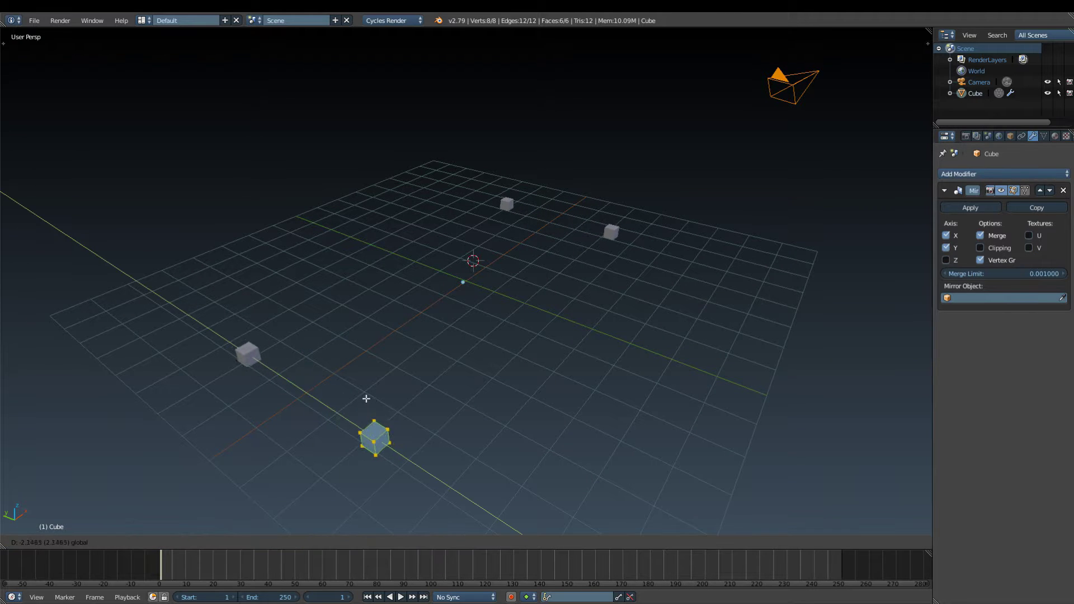
click(367, 398)
mouse_move(367, 398)
middle_down()
mouse_move(642, 319)
mouse_move(582, 362)
mouse_move(634, 277)
middle_up()
- Try stretching the block, inspect its properties, and view the mirrored copies from above
key(s)
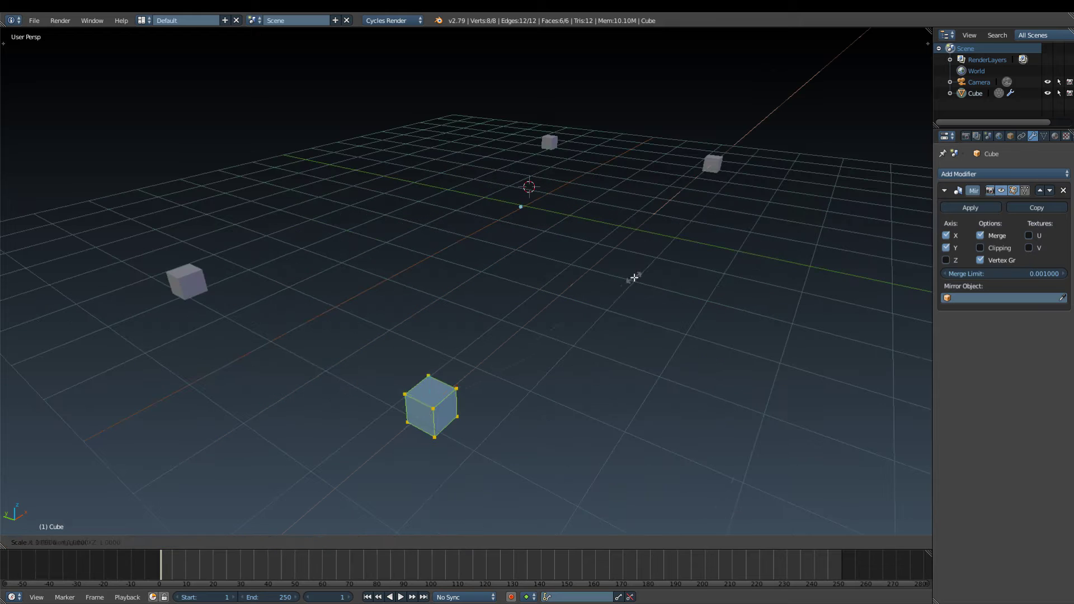
click(752, 251)
right_click(758, 253)
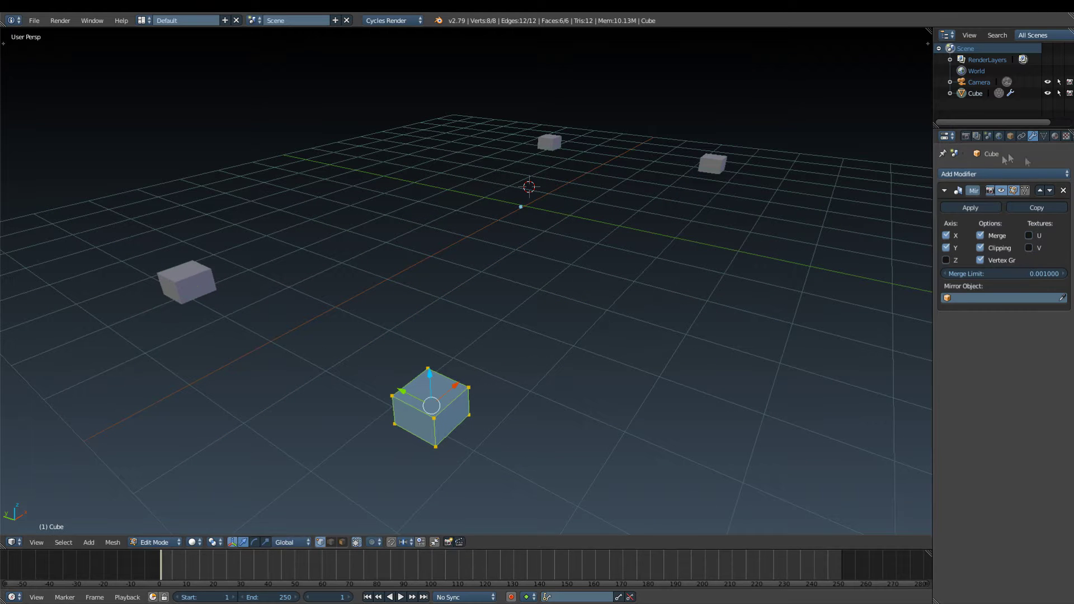
click(1010, 136)
middle_drag(593, 280, 721, 271)
scroll(661, 246, up, 3)
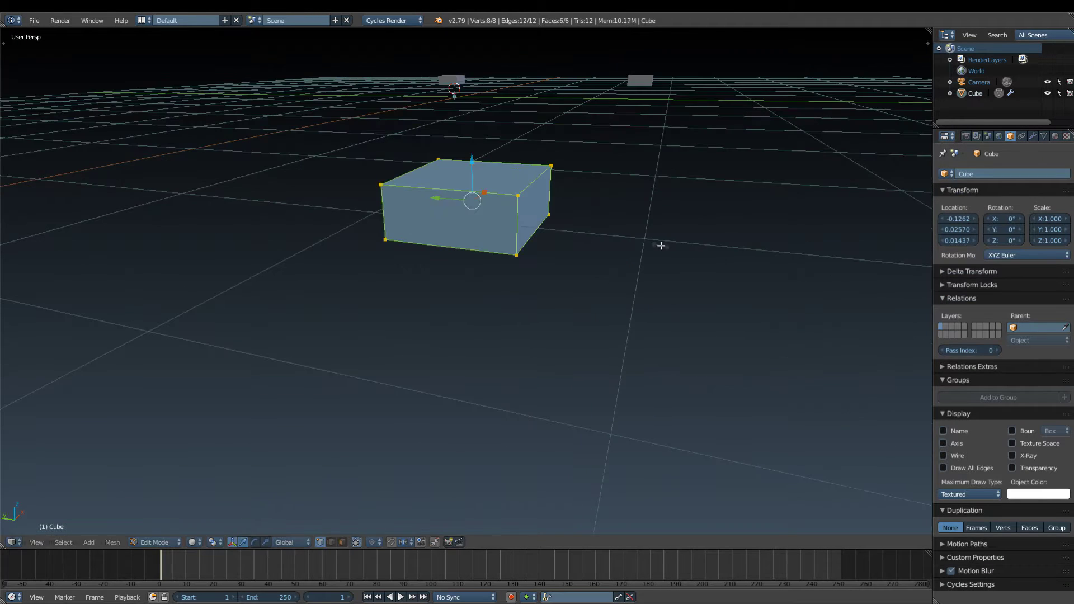
scroll(628, 253, down, 3)
mouse_move(661, 245)
middle_down()
mouse_move(627, 253)
mouse_move(644, 262)
mouse_move(602, 261)
middle_up()
key(z)
- Extrude the block's top face into a stepped foot and a tall pillar
click(682, 264)
key(3)
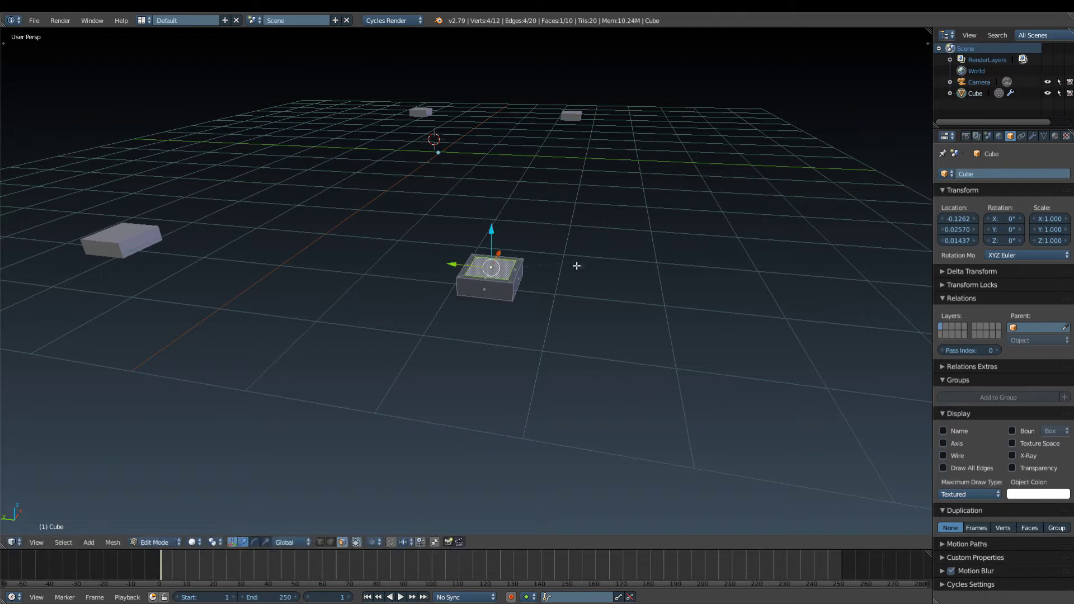
key(e)
click(576, 256)
click(552, 262)
key(e)
click(405, 128)
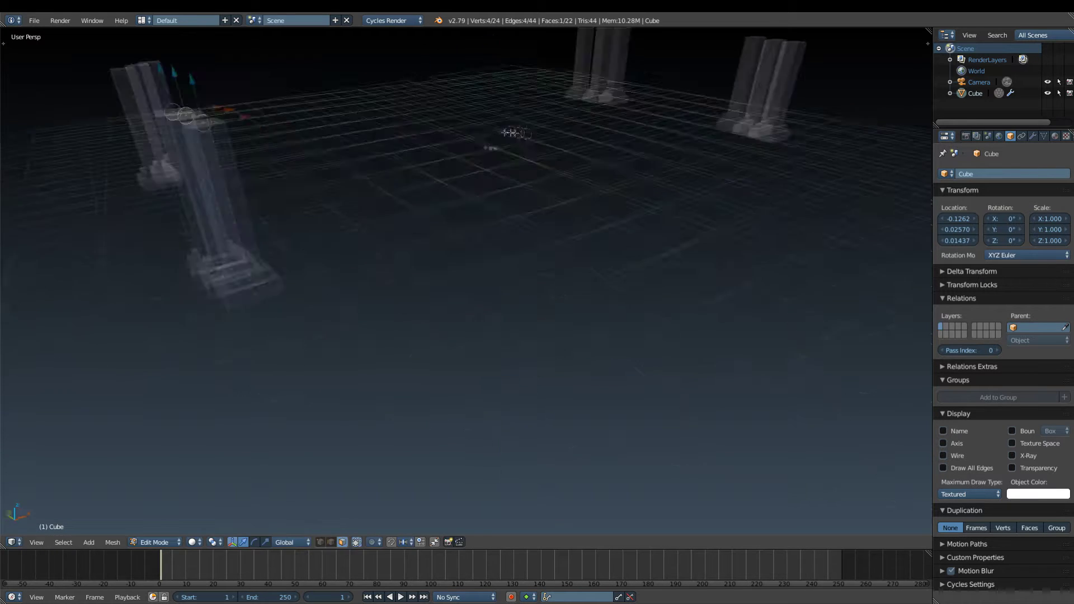
- Extrude the pillar tops sideways into arms forming two leg frames
mouse_move(405, 128)
middle_down()
mouse_move(466, 215)
mouse_move(261, 129)
middle_up()
key(e)
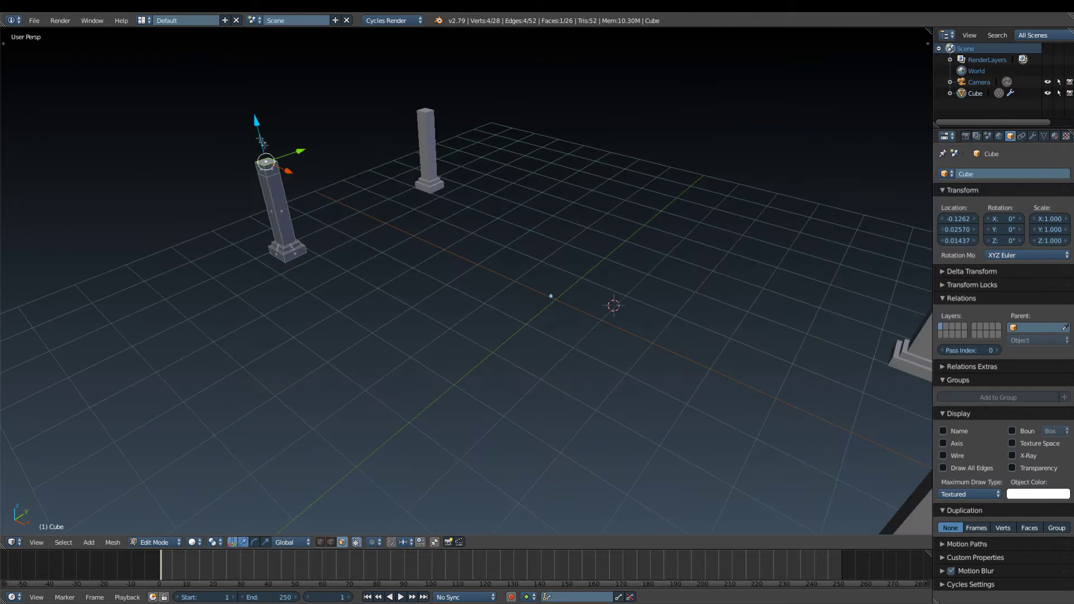
middle_drag(274, 168, 616, 212)
key(e)
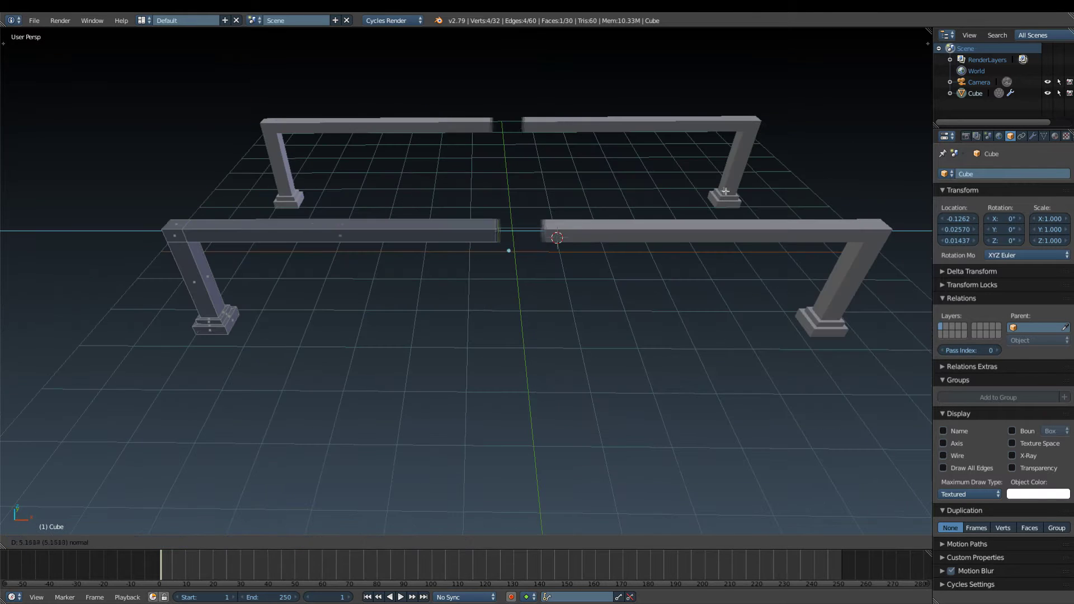
middle_drag(417, 211, 615, 235)
- Fill a top slab joining the frames, then move the whole table mesh
key(z)
key(f)
key(z)
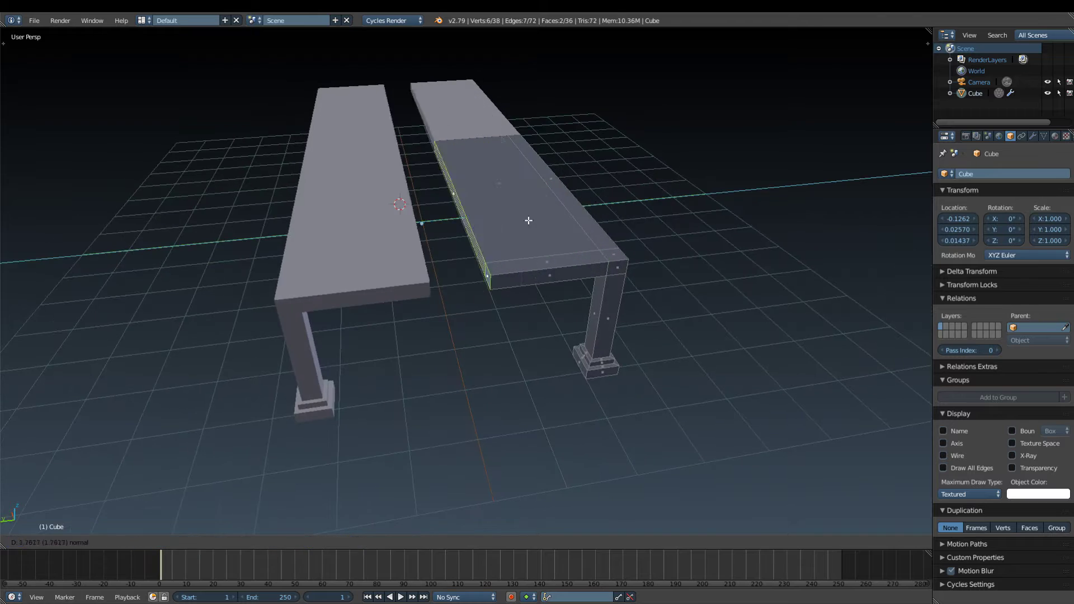
middle_drag(391, 235, 299, 252)
key(a)
key(g)
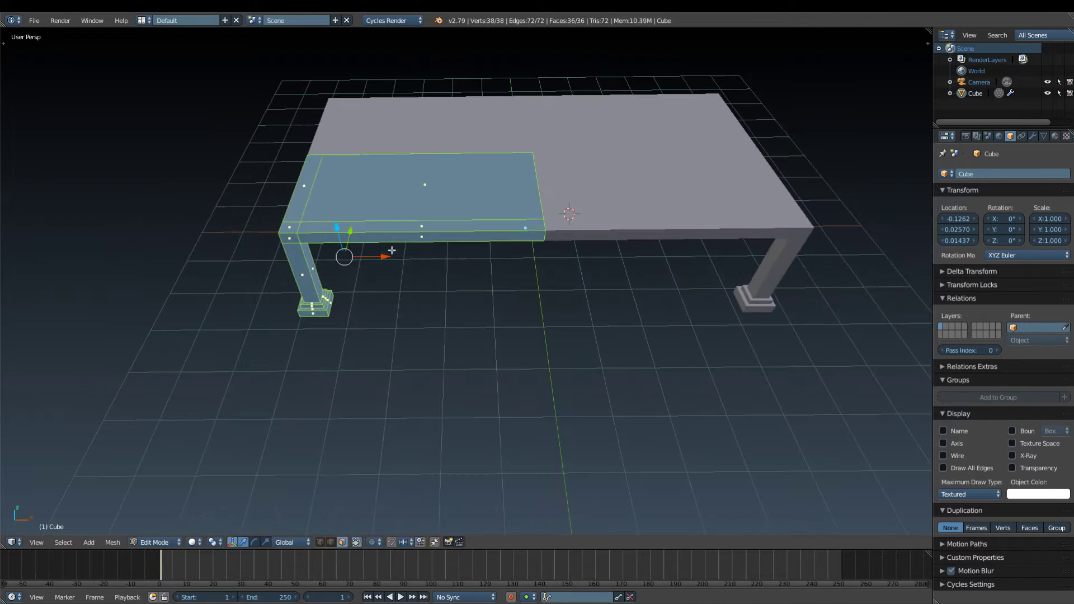
click(268, 253)
- Extrude the tabletop's side faces outward twice into a wider rim
key(a)
middle_drag(268, 253, 535, 225)
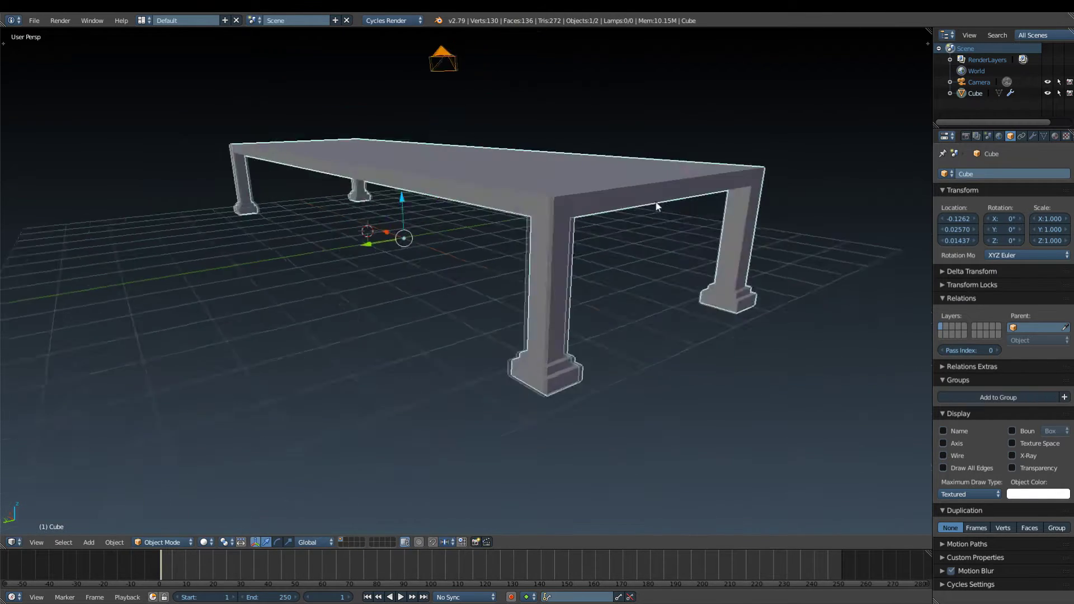
click(504, 266)
middle_drag(503, 266, 494, 278)
key(e)
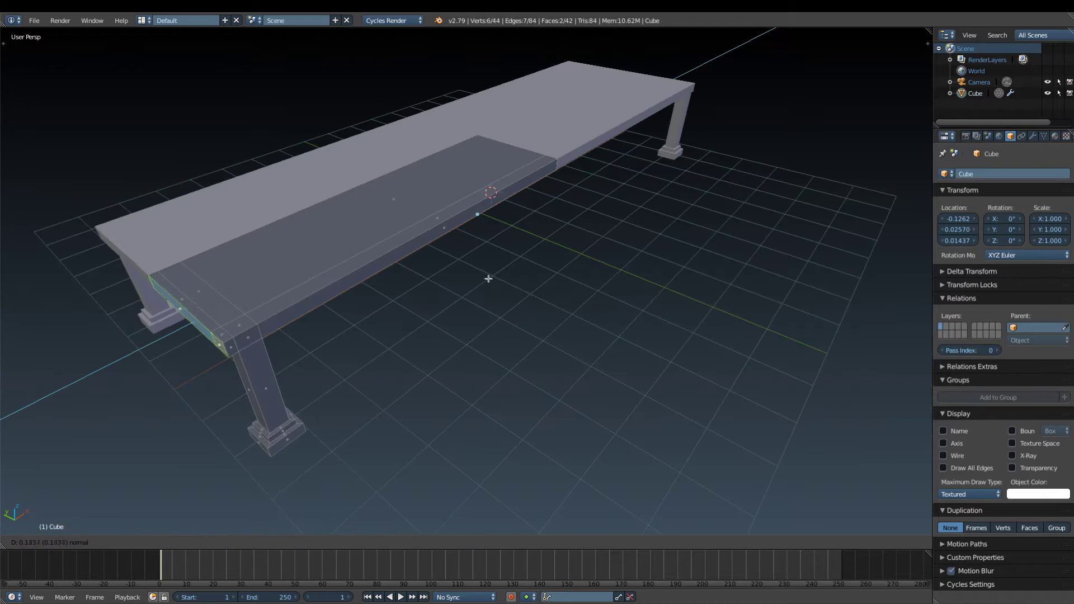
key(e)
mouse_move(382, 305)
middle_down()
mouse_move(719, 276)
mouse_move(537, 174)
mouse_move(303, 264)
mouse_move(492, 210)
mouse_move(632, 212)
middle_up()
click(717, 274)
- Add an edge loop near the table's end and widen that end
key(a)
key(ctrl+r)
scroll(566, 152, up, 3)
ctrl+click(491, 211)
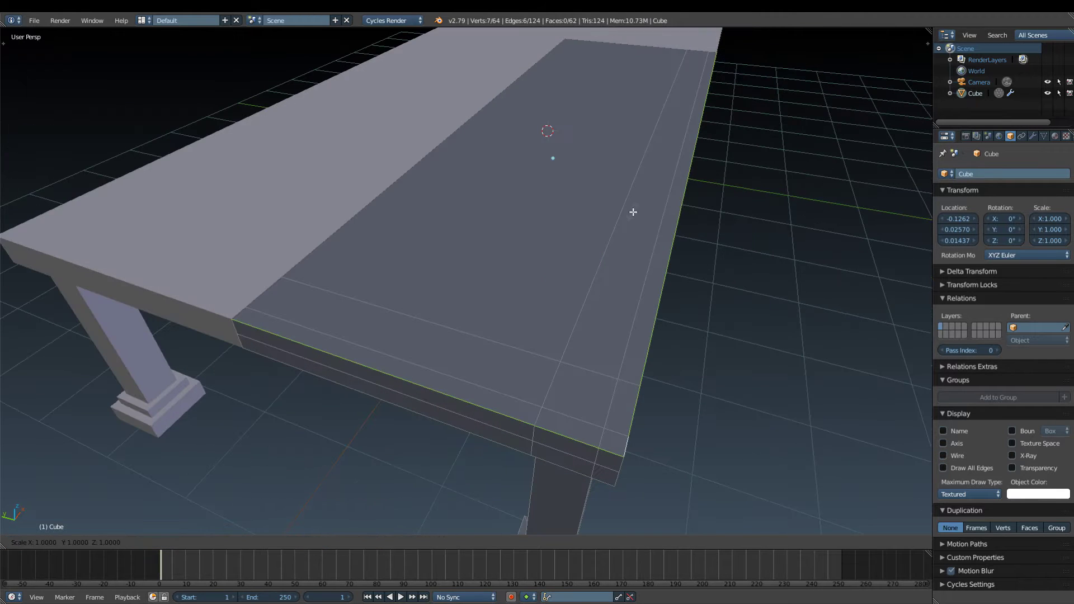
click(665, 214)
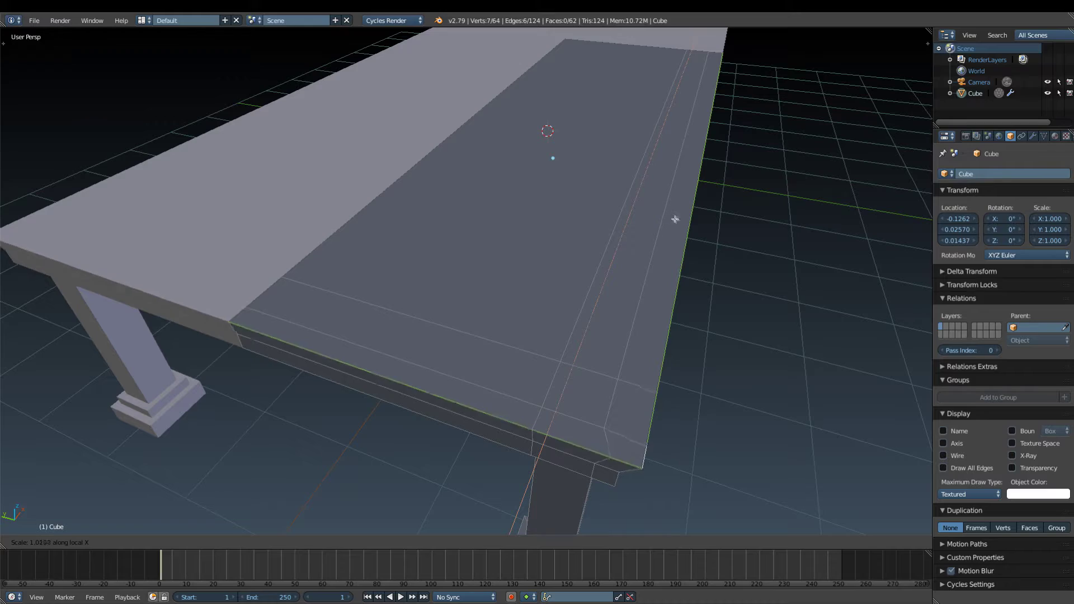
click(692, 228)
scroll(602, 290, down, 3)
- Orbit close to a table leg and switch to edge selection
mouse_move(602, 291)
middle_down()
mouse_move(607, 334)
mouse_move(584, 240)
mouse_move(526, 309)
middle_up()
key(a)
scroll(526, 309, up, 3)
key(3)
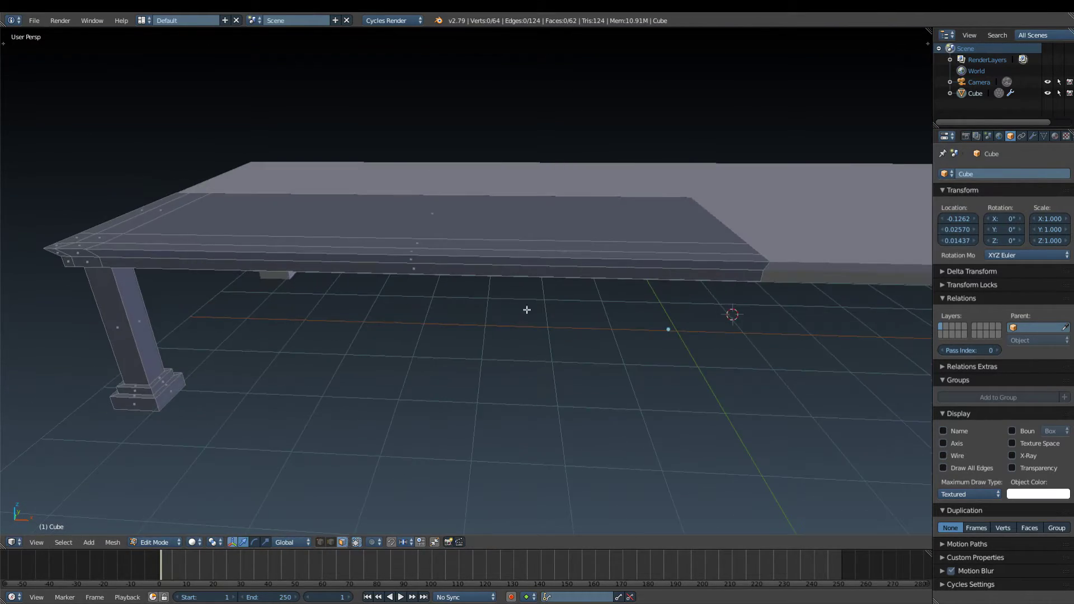
scroll(526, 310, down, 4)
mouse_move(602, 298)
middle_down()
mouse_move(491, 408)
mouse_move(508, 319)
middle_up()
scroll(508, 319, up, 4)
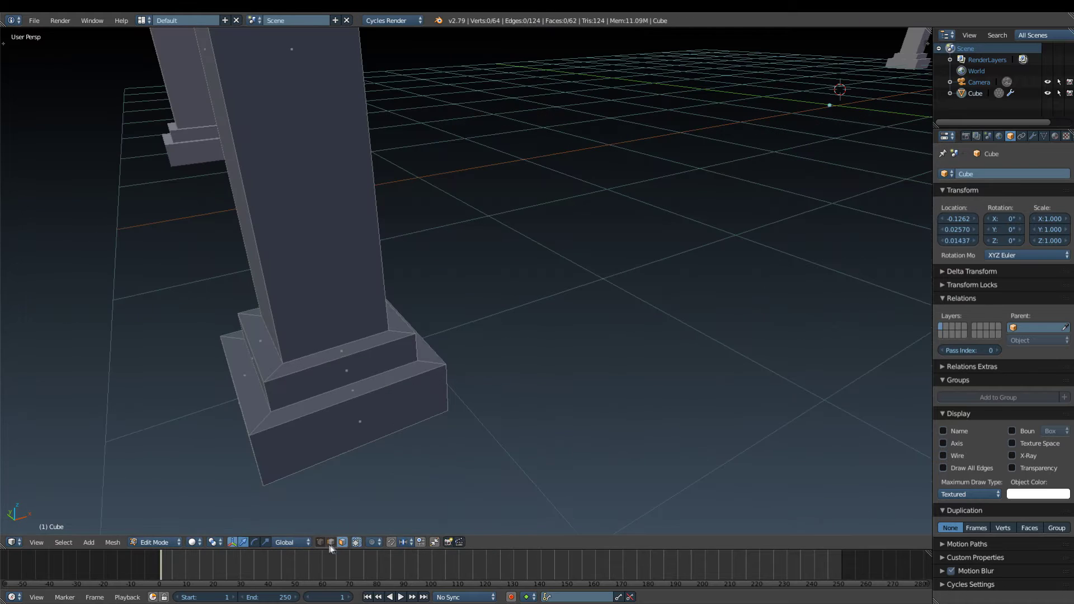
key(3)
- Scale the leg base's top loop inward into a slope, shift it vertically, and exit Edit Mode
middle_drag(347, 404, 504, 351)
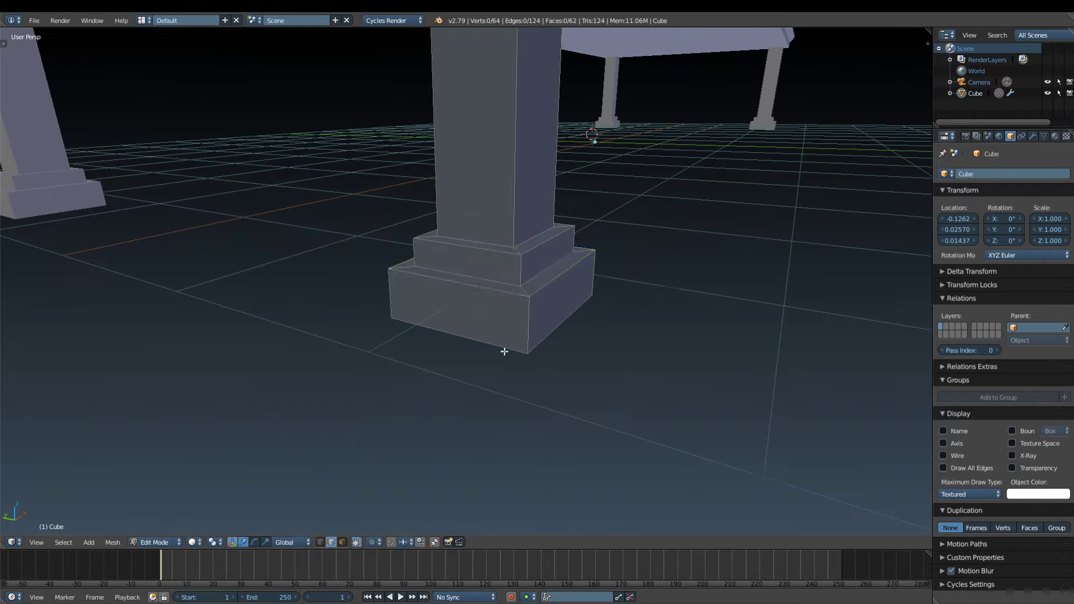
key(s)
click(501, 221)
key(g)
key(z)
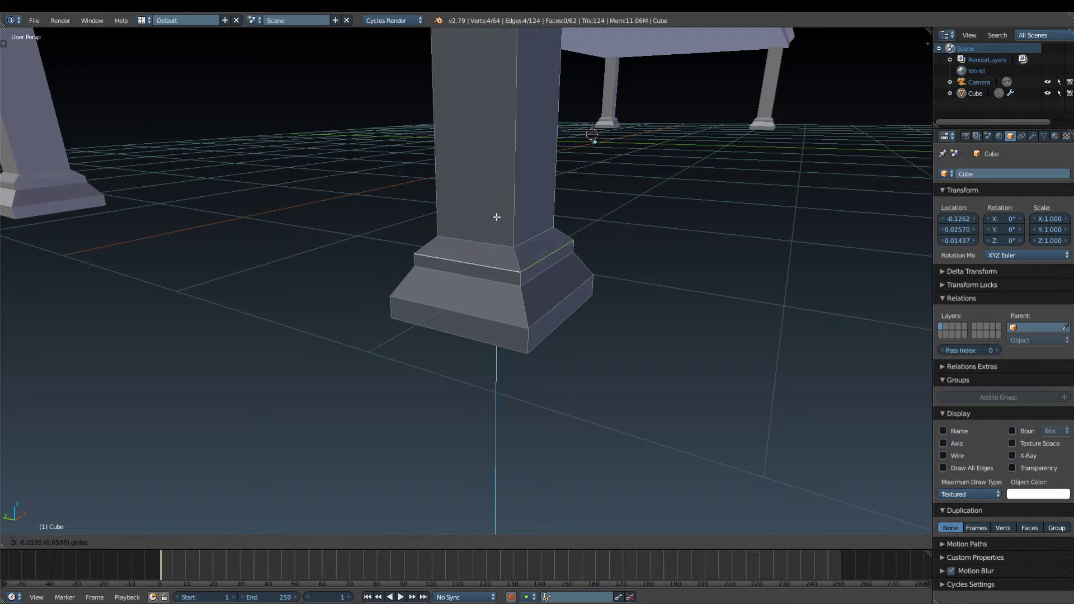
key(Tab)
scroll(475, 230, down, 5)
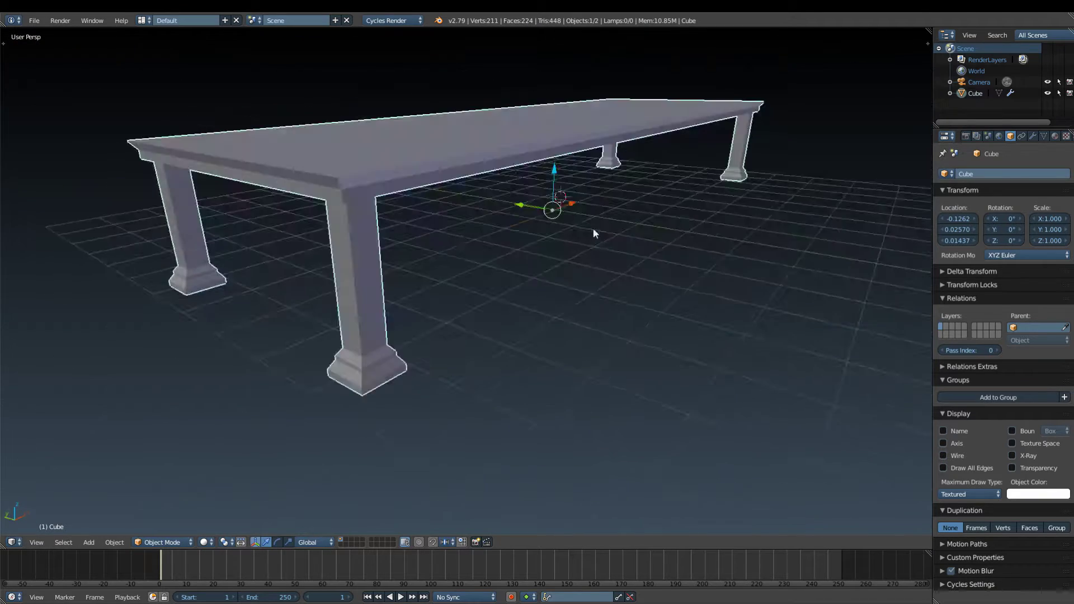
- Re-enter Edit Mode and orbit to a side view of the tabletop
mouse_move(593, 228)
middle_down()
mouse_move(664, 205)
mouse_move(542, 275)
mouse_move(471, 352)
middle_up()
scroll(470, 352, up, 3)
key(Tab)
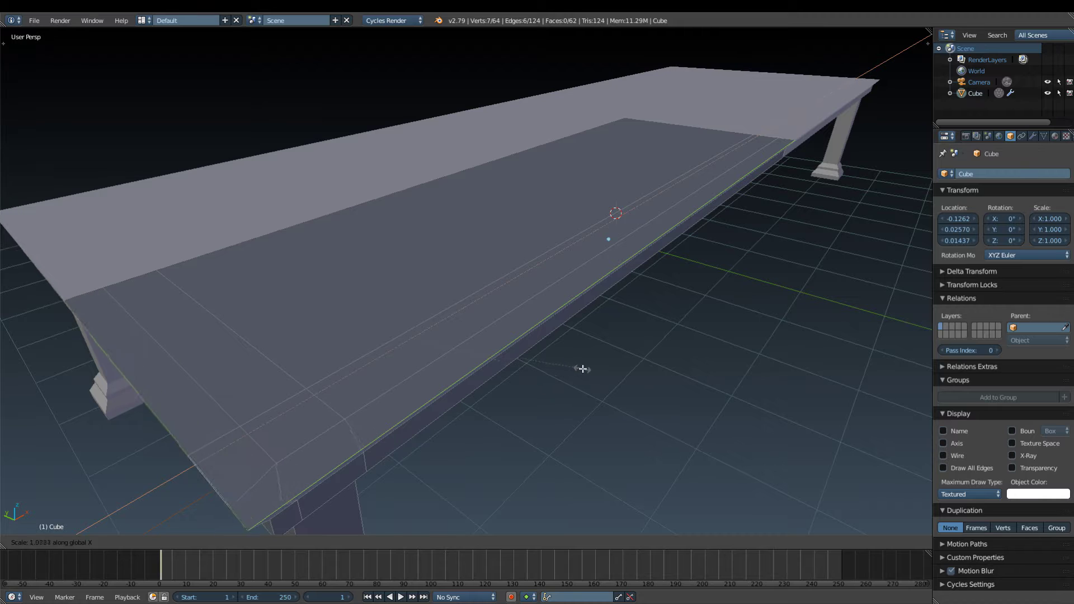
mouse_move(580, 371)
middle_down()
mouse_move(586, 356)
mouse_move(521, 323)
mouse_move(666, 294)
mouse_move(533, 274)
middle_up()
key(Escape)
scroll(586, 357, down, 3)
scroll(533, 274, up, 3)
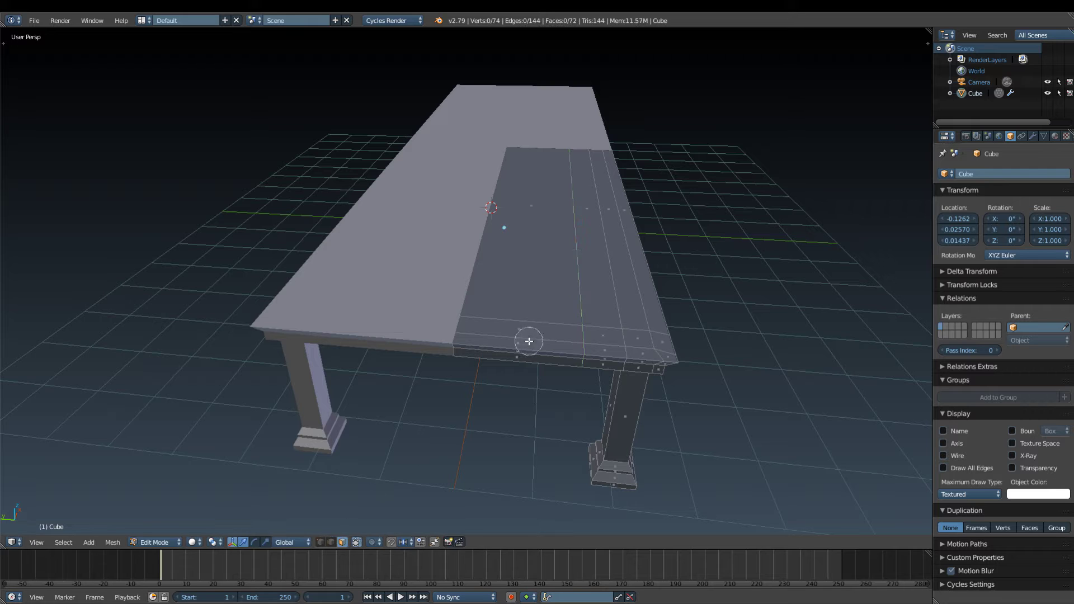
drag(528, 341, 523, 257)
- Extrude the strip of tabletop faces up slightly
key(Escape)
key(e)
mouse_move(523, 257)
middle_down()
mouse_move(520, 242)
mouse_move(290, 217)
middle_up()
key(a)
scroll(291, 216, up, 2)
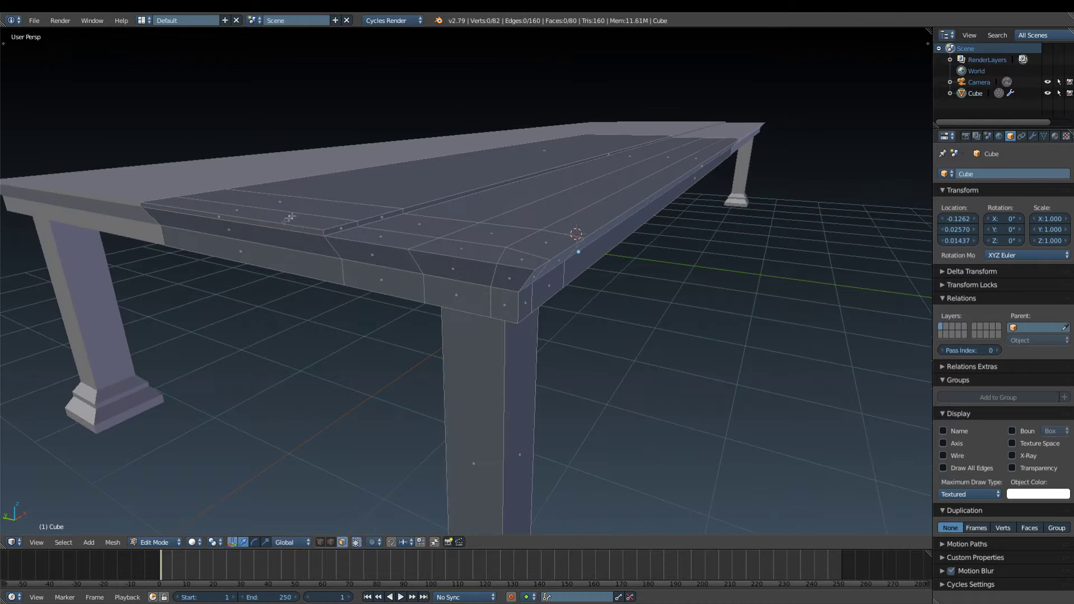
click(460, 202)
middle_drag(460, 202, 574, 214)
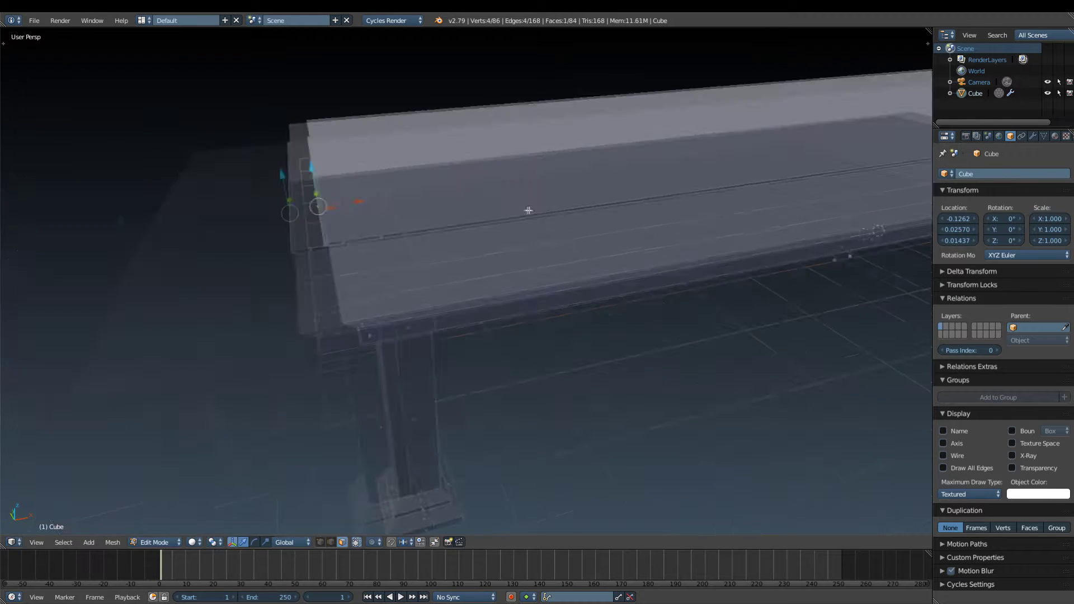
scroll(573, 214, up, 3)
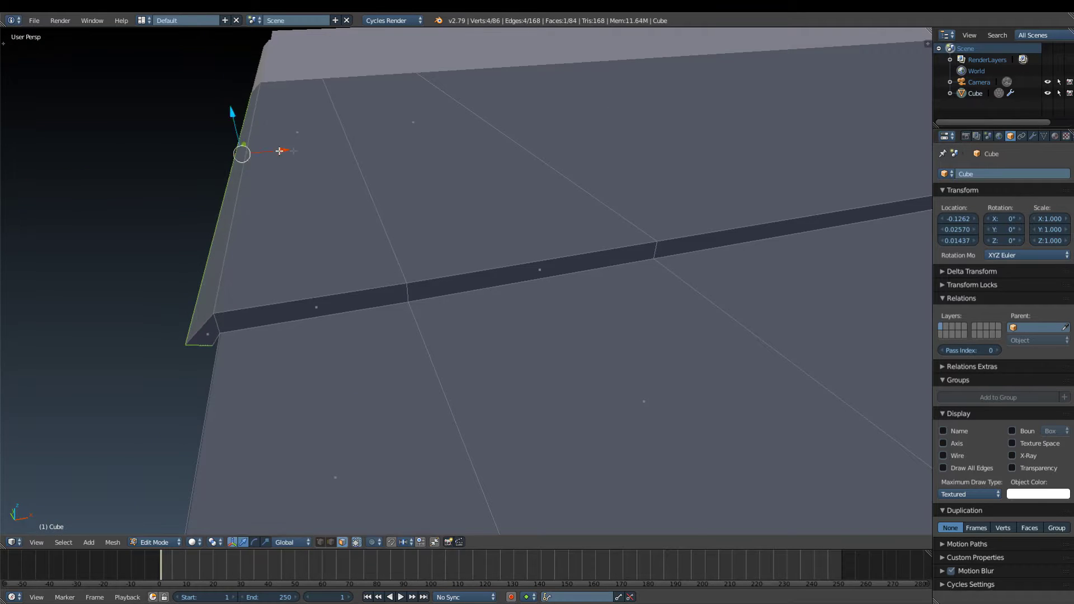
- Extrude the selected tabletop edge outward and rotate it about Y
mouse_move(229, 108)
middle_down()
mouse_move(353, 181)
mouse_move(533, 156)
middle_up()
key(e)
click(353, 182)
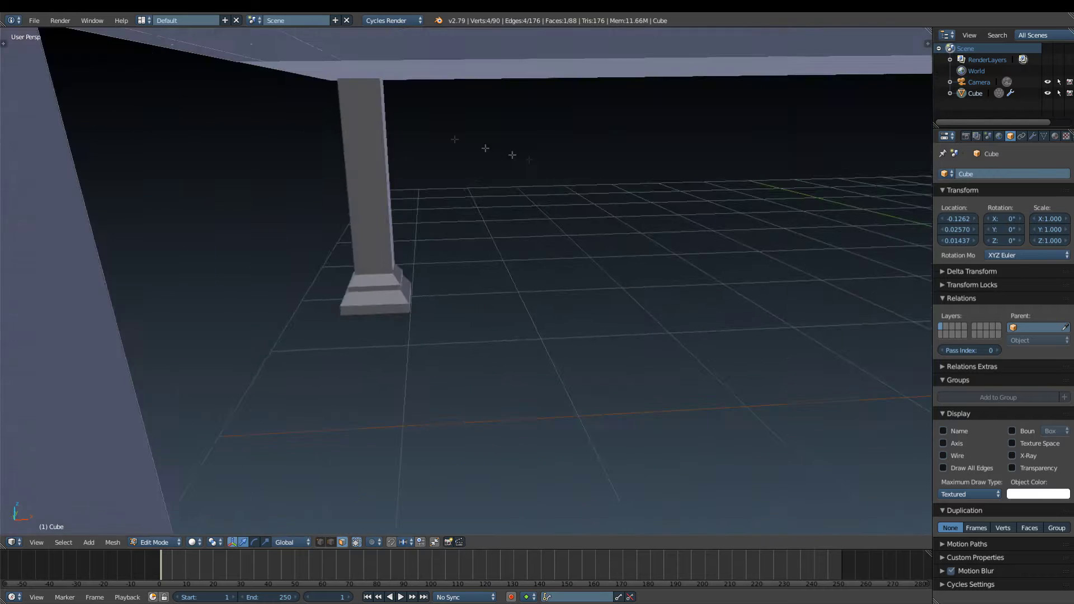
key(r)
key(y)
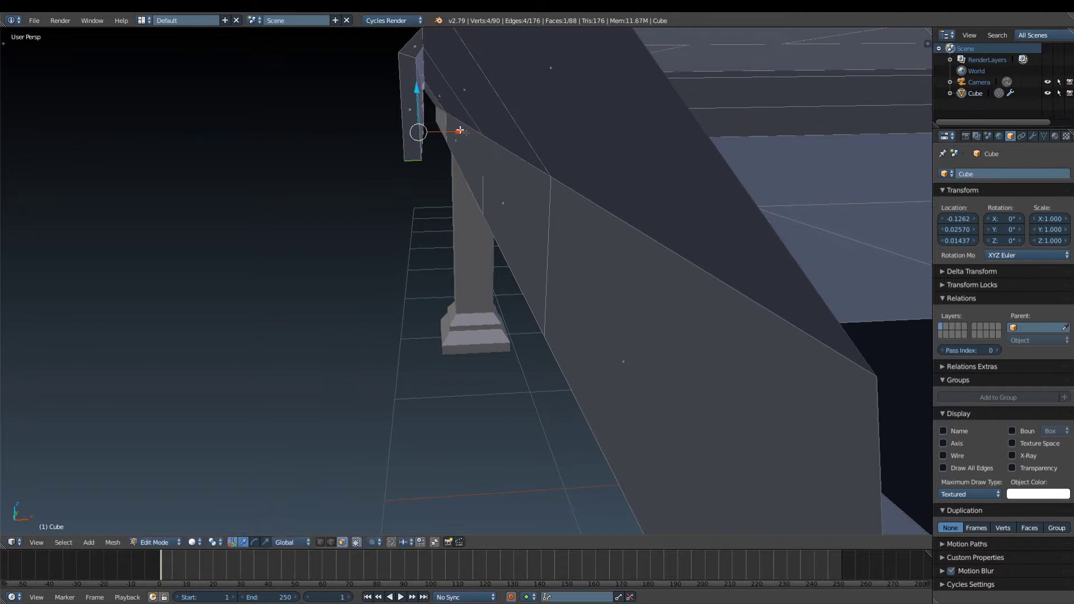
- Extrude the edge down into an apron and taper its bottom edge
key(e)
scroll(446, 196, down, 6)
middle_drag(447, 196, 539, 265)
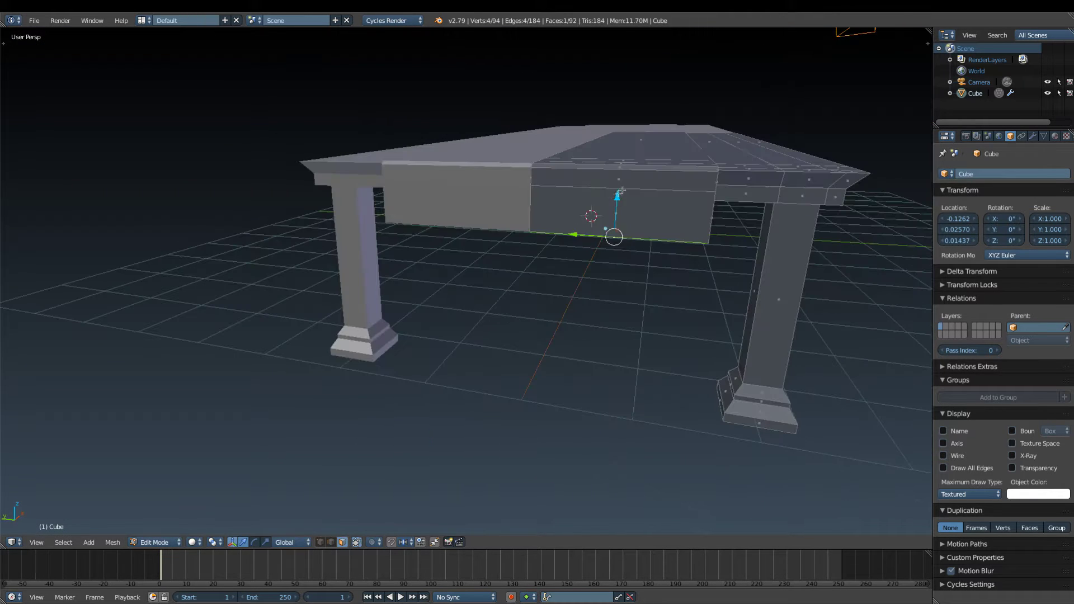
click(685, 314)
key(s)
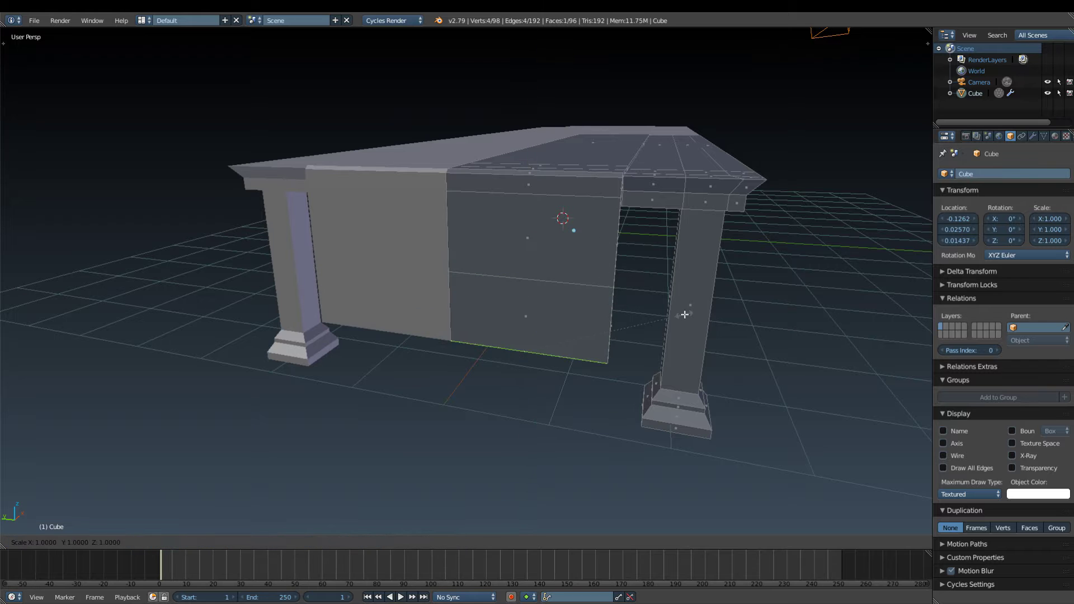
key(Escape)
key(s)
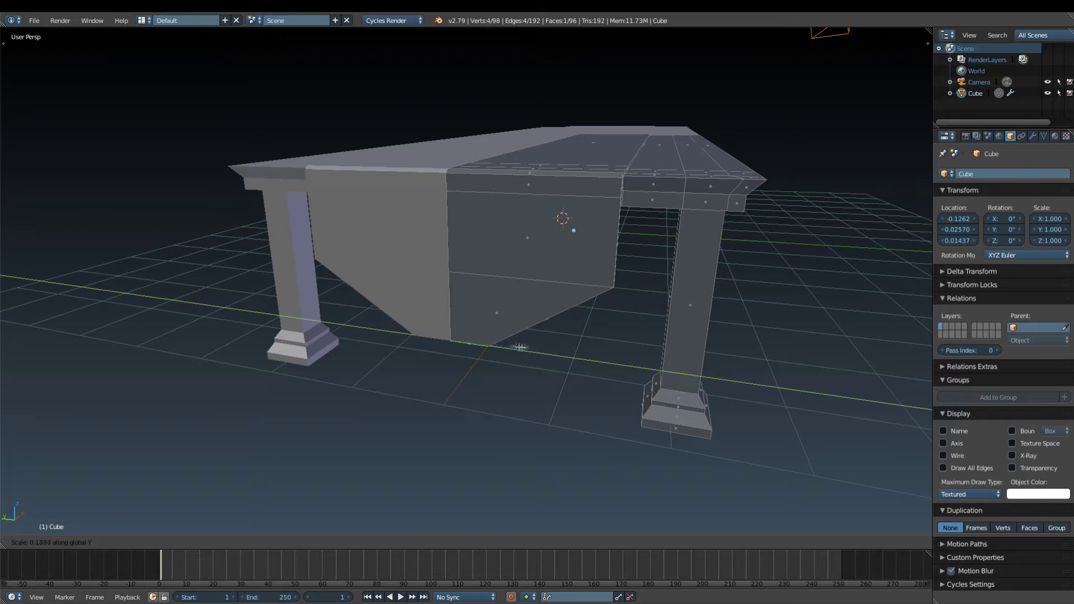
click(520, 347)
- Check the whole table in Object Mode, then return to Edit Mode
key(Tab)
scroll(520, 335, down, 5)
mouse_move(521, 335)
middle_down()
mouse_move(542, 254)
mouse_move(203, 311)
middle_up()
scroll(572, 266, up, 5)
key(Tab)
key(Tab)
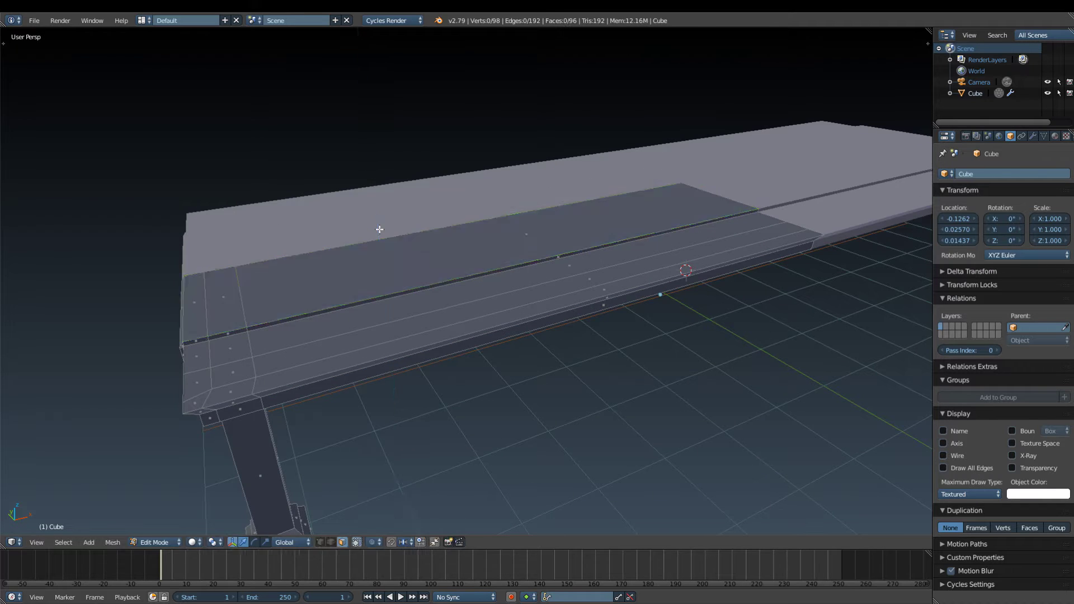
scroll(379, 230, down, 5)
mouse_move(379, 231)
middle_down()
mouse_move(698, 228)
mouse_move(542, 245)
mouse_move(611, 233)
middle_up()
- Add a new cube beside the table and scale it down
scroll(611, 234, up, 2)
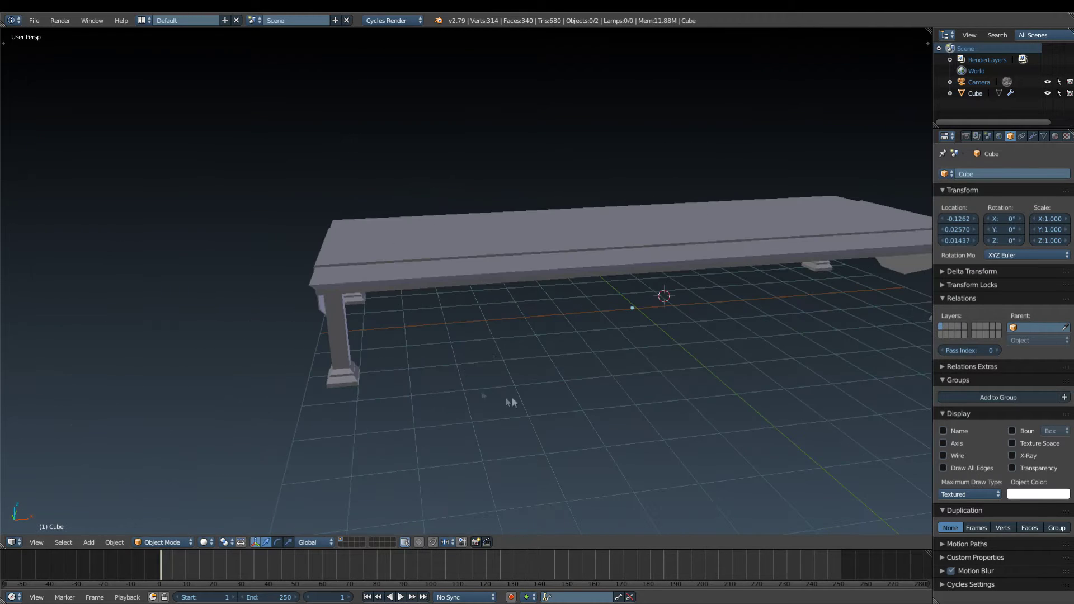
click(505, 397)
key(shift+a)
click(559, 407)
key(s)
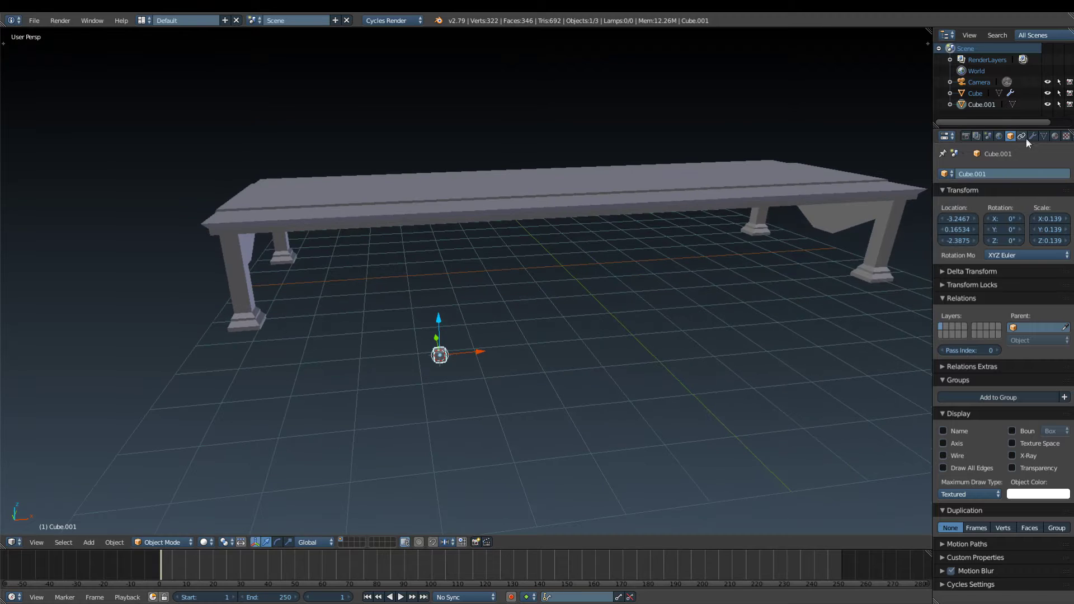
- Add a Mirror modifier to the cube and move it along X
click(1032, 136)
click(984, 174)
click(842, 288)
key(g)
key(x)
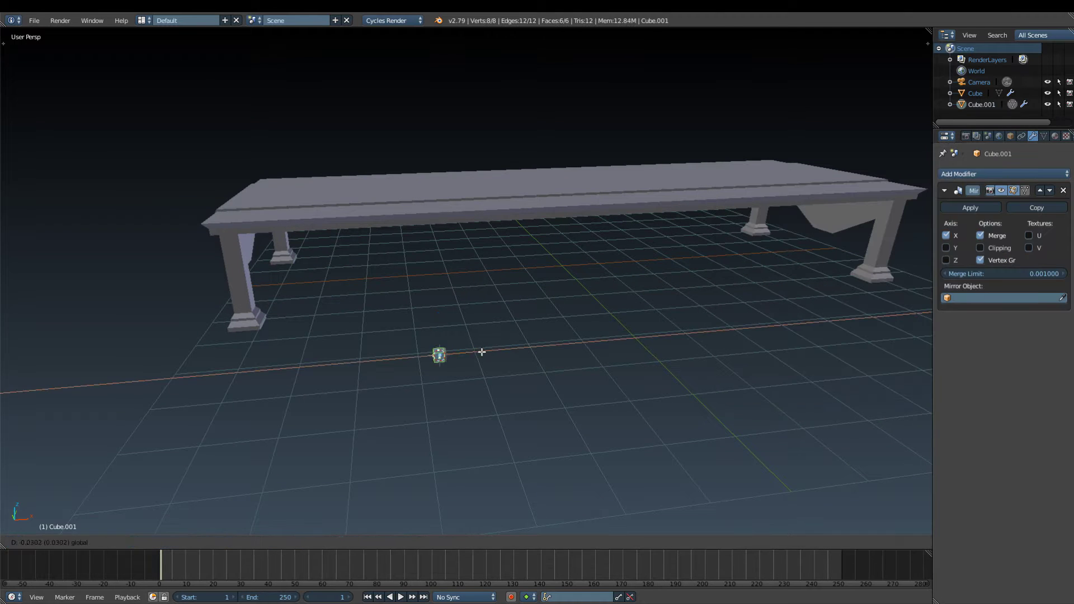
click(455, 353)
- Raise the mirrored cube along the Z axis
mouse_move(455, 353)
middle_down()
mouse_move(606, 234)
mouse_move(602, 274)
mouse_move(643, 259)
mouse_move(714, 265)
middle_up()
key(Tab)
key(g)
key(z)
click(605, 234)
- In Edit Mode, flatten the cube into a slab, then stretch it into a column
key(Tab)
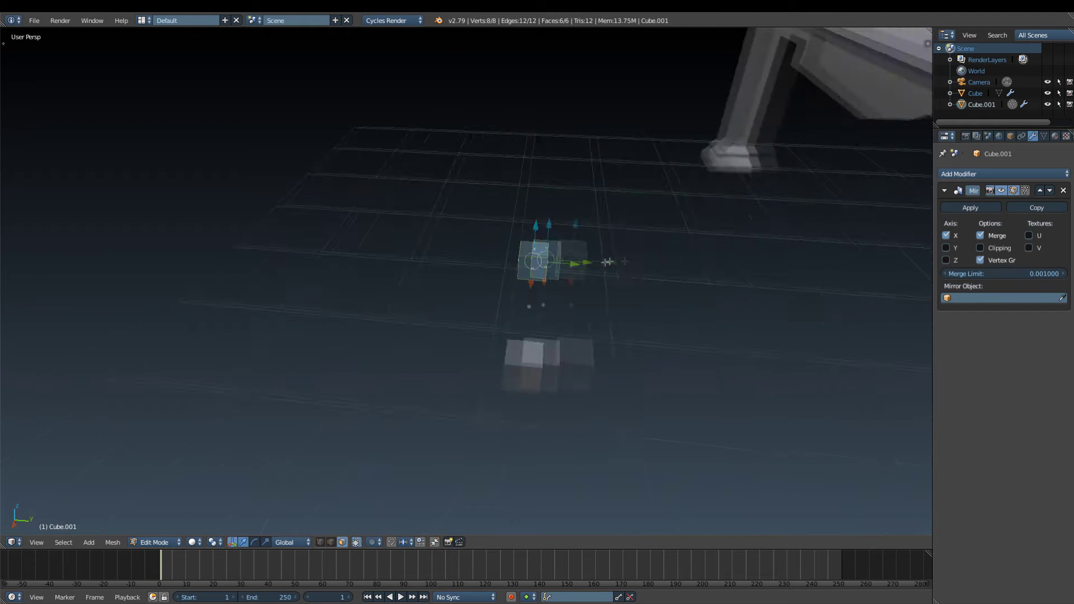
key(s)
key(z)
click(565, 216)
key(z)
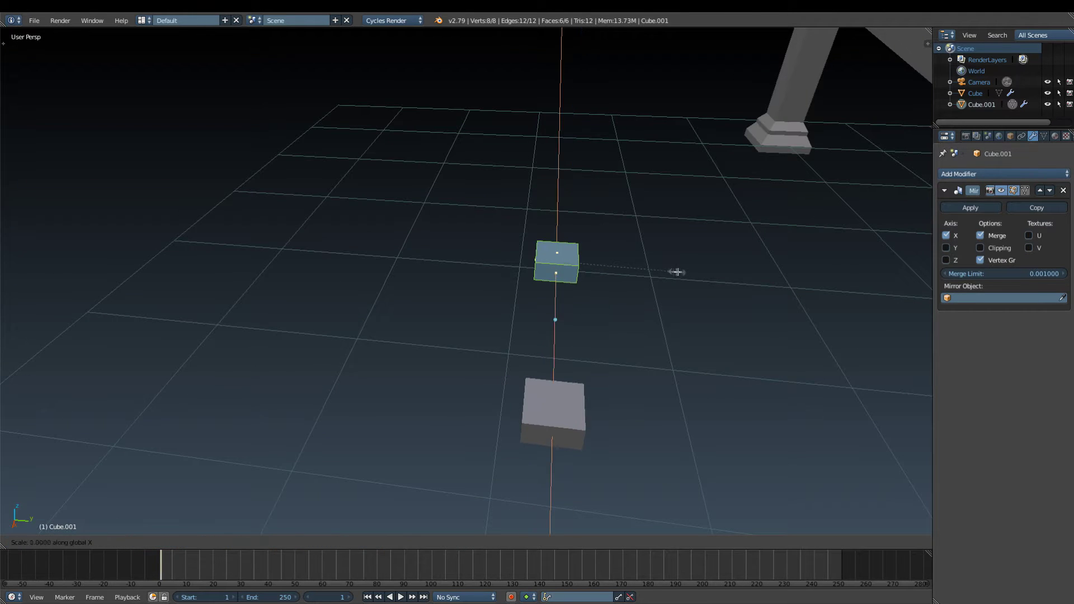
key(z)
key(z)
key(z)
right_click(676, 284)
middle_drag(676, 283, 642, 290)
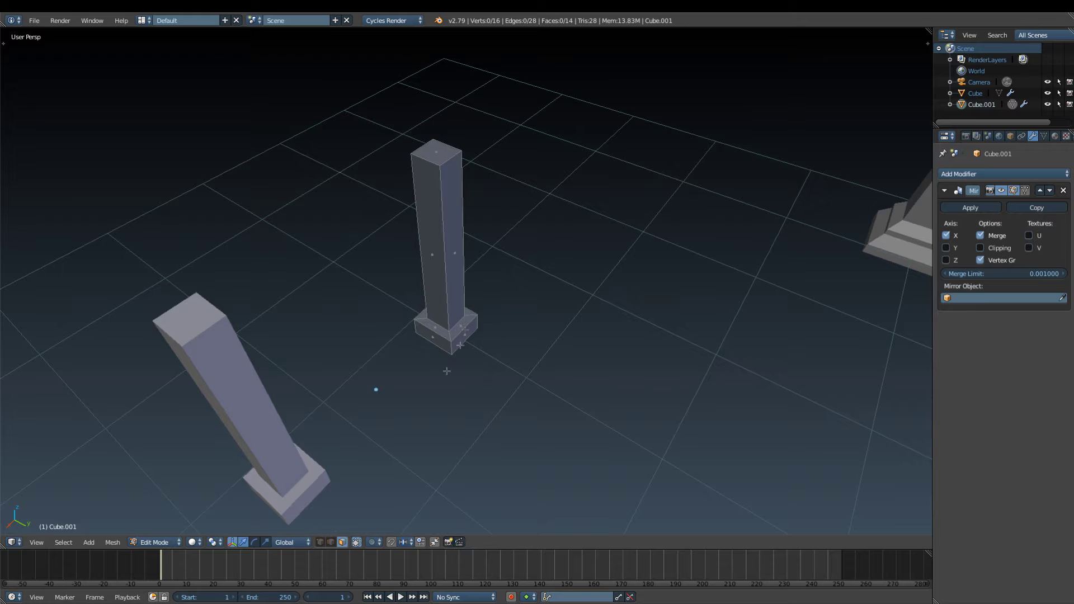
- Lower the edge loop above the column base along Z to shorten the base
alt+right_click(433, 330)
middle_drag(433, 330, 457, 267)
key(g)
key(z)
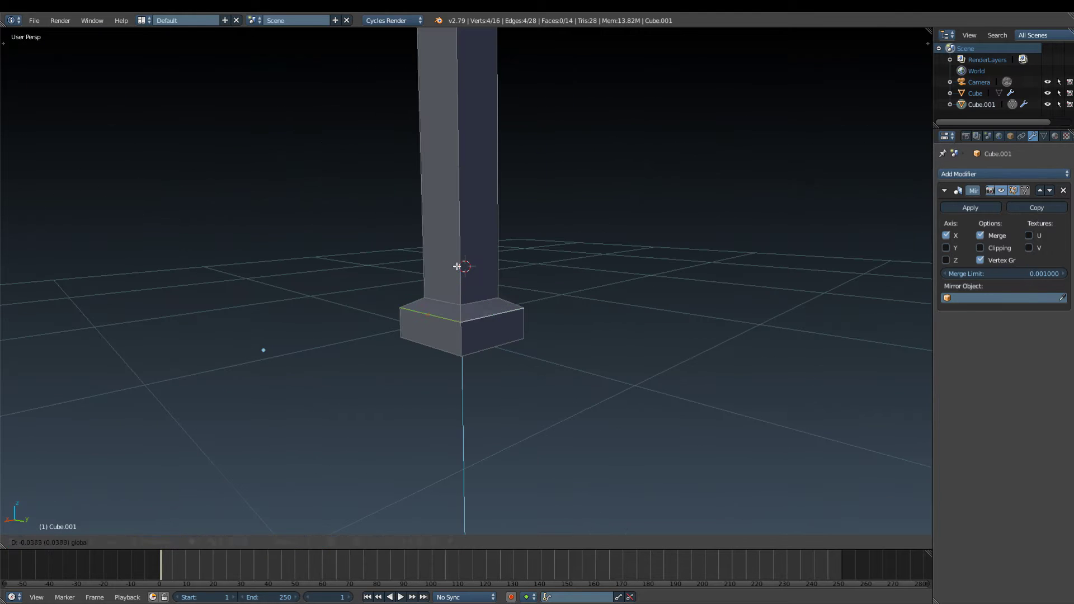
click(457, 241)
key(a)
scroll(575, 293, down, 8)
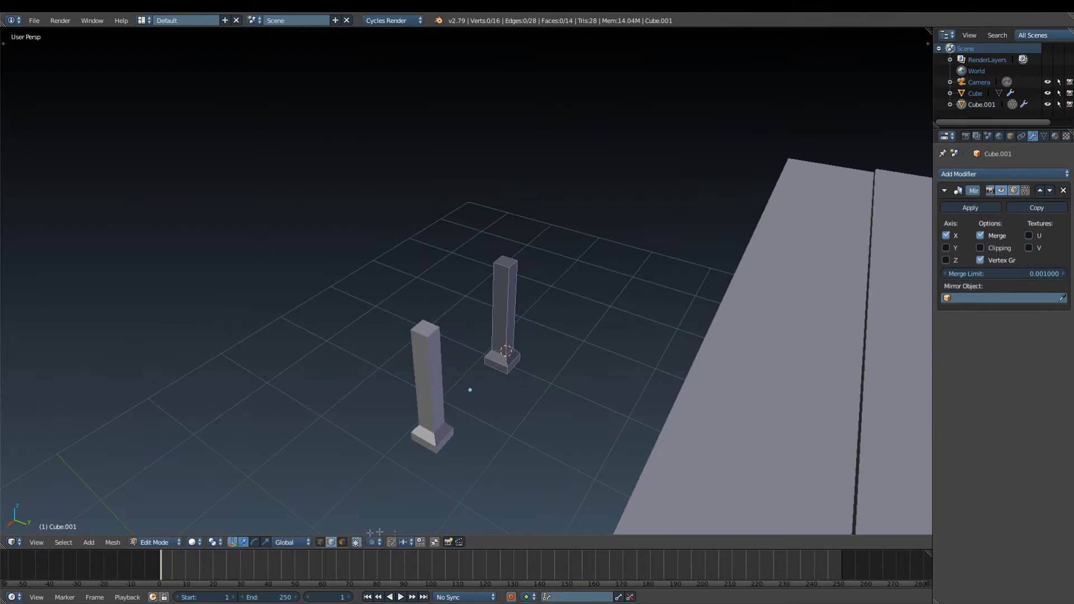
- Extrude the column's top face upward twice
alt+right_click(507, 259)
middle_drag(507, 259, 599, 237)
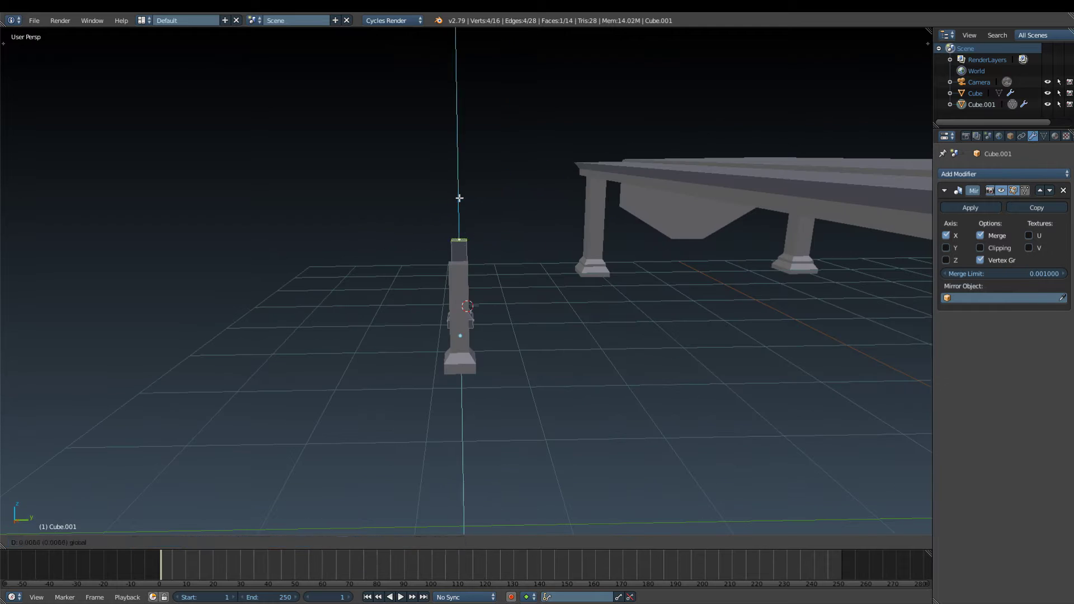
middle_drag(529, 204, 587, 224)
key(e)
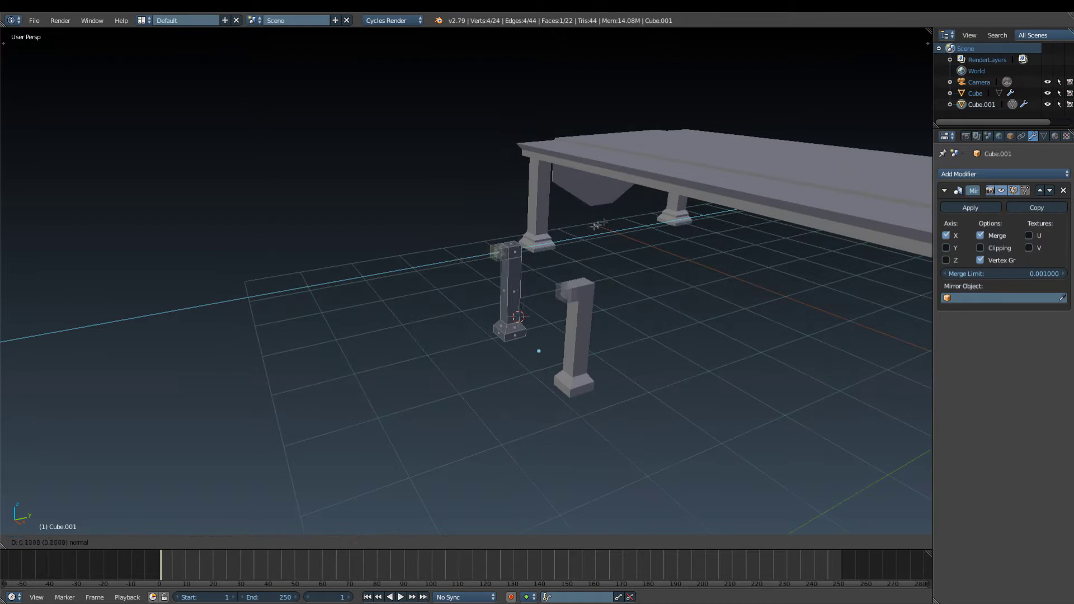
click(513, 244)
mouse_move(497, 264)
middle_down()
mouse_move(763, 285)
mouse_move(647, 264)
mouse_move(763, 226)
mouse_move(609, 234)
mouse_move(546, 250)
mouse_move(643, 302)
middle_up()
key(e)
click(576, 246)
- Extrude a face sideways into a seat rail and undo the extra extrusion
key(e)
click(605, 318)
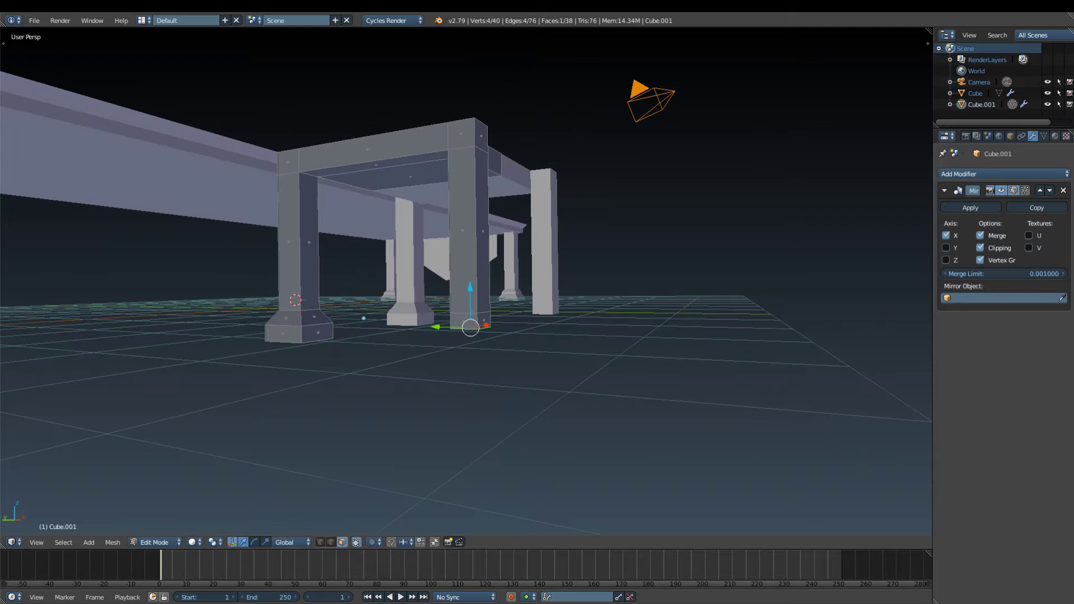
key(e)
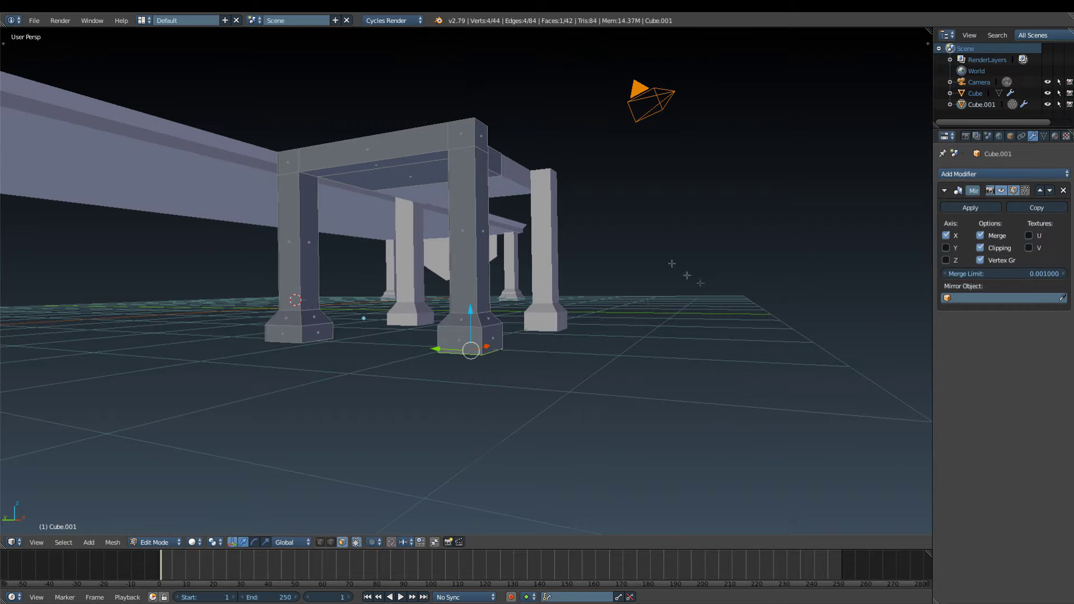
middle_drag(687, 275, 345, 296)
key(ctrl+z)
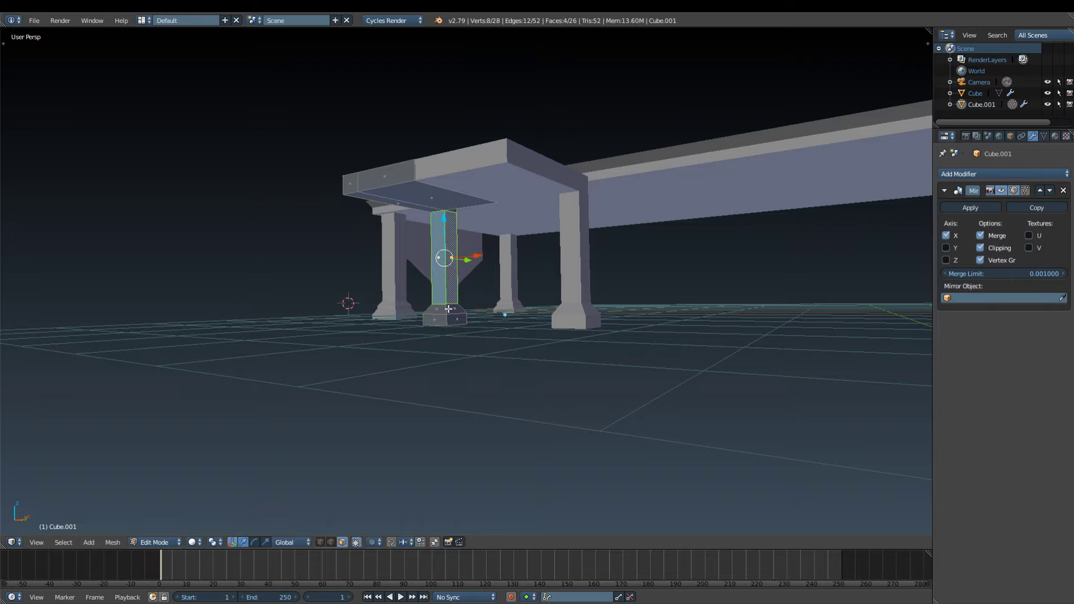
- Duplicate the leg with Shift+D and place the copy on the right side
mouse_move(476, 317)
middle_down()
mouse_move(439, 244)
mouse_move(476, 280)
middle_up()
shift+click(439, 244)
key(shift+d)
key(x)
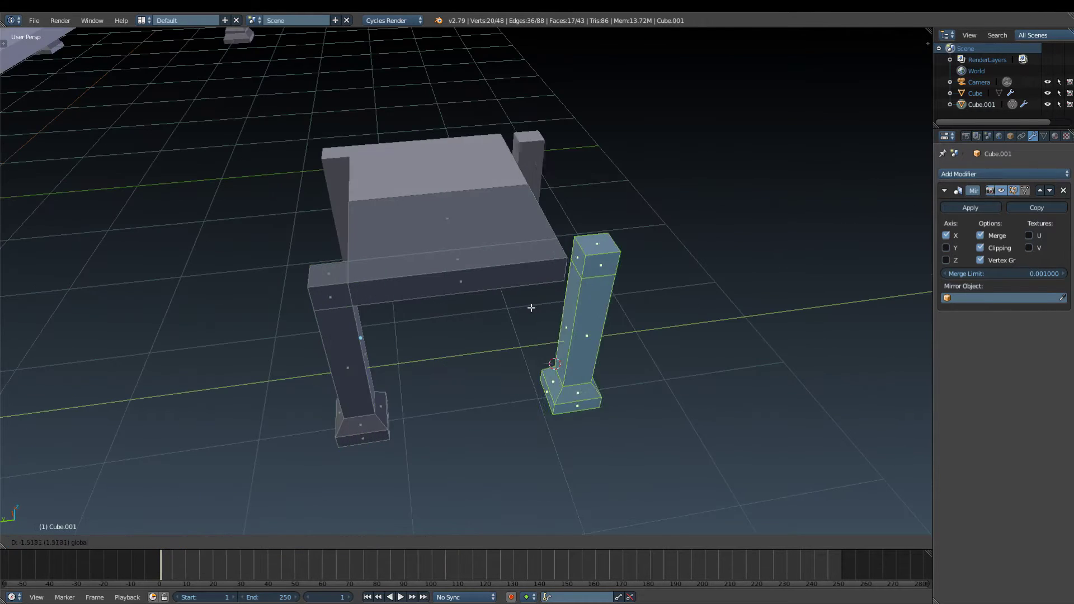
click(651, 291)
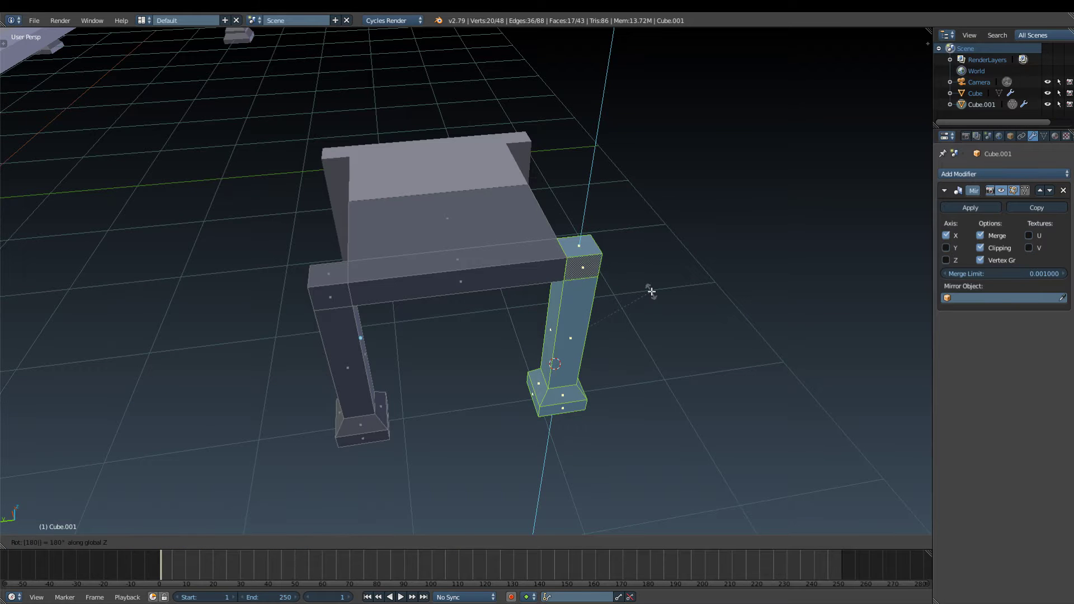
drag(529, 346, 531, 344)
click(531, 344)
- Weld two vertices into one with Alt+M merge
scroll(531, 344, up, 3)
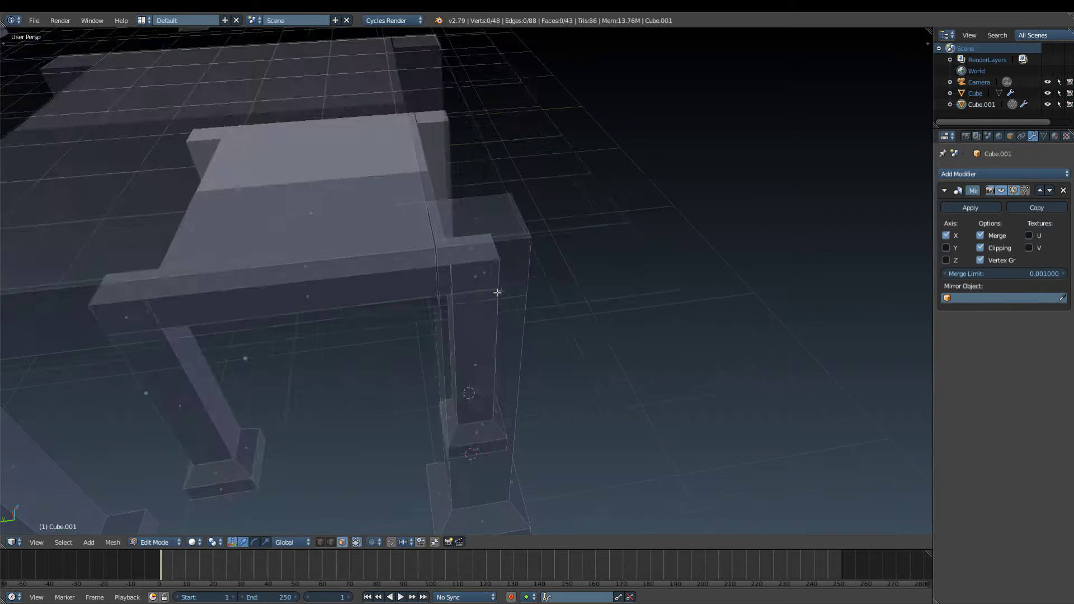
scroll(504, 392, up, 2)
key(a)
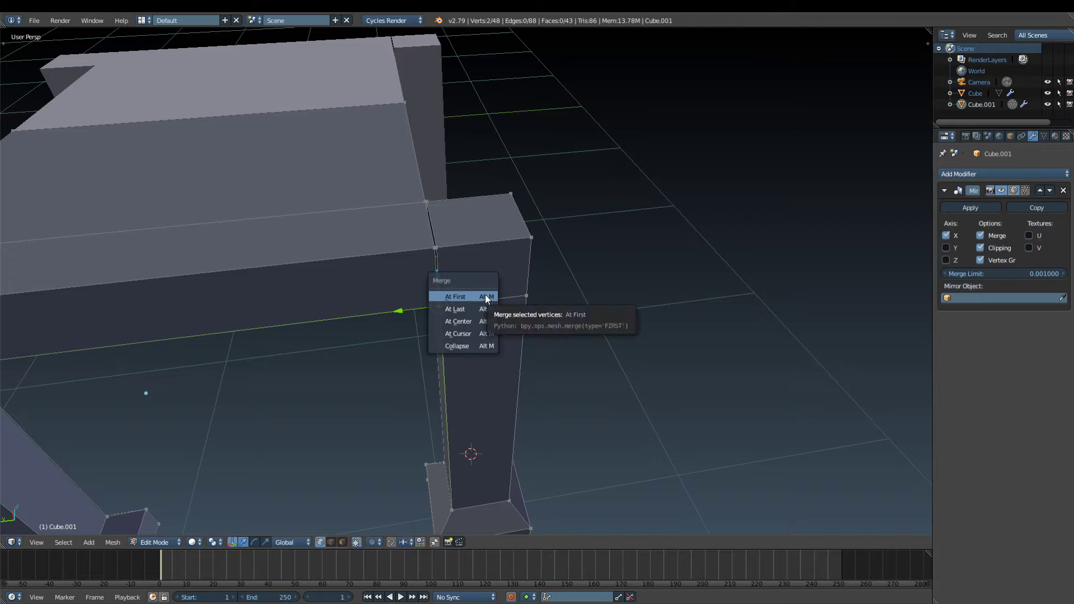
key(alt+m)
click(421, 205)
middle_drag(663, 103, 532, 239)
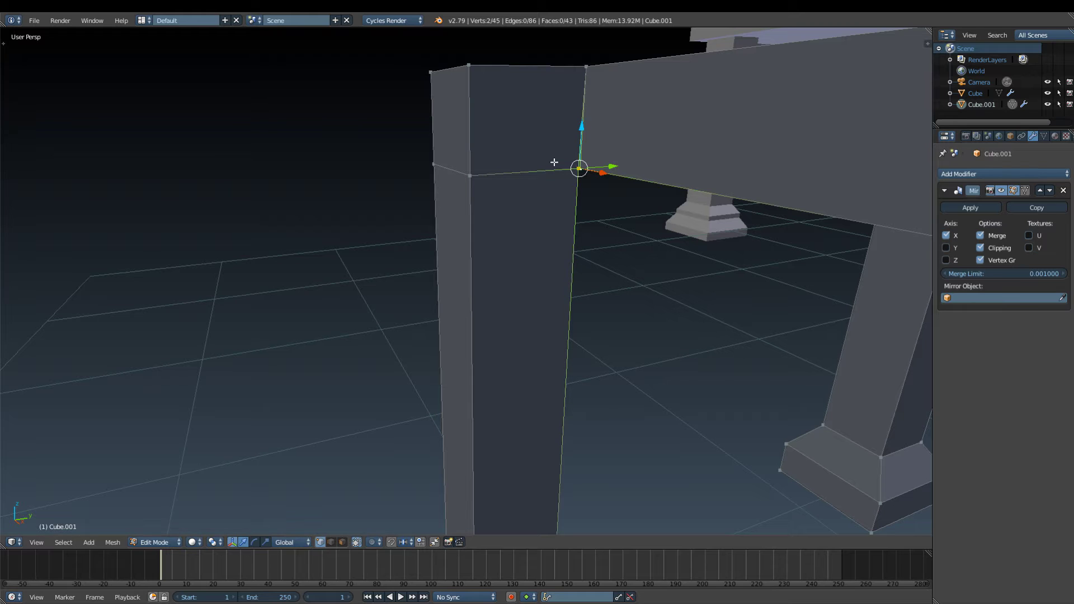
- Move the leg base vertices into place, then select the seat's top face
middle_drag(553, 163, 597, 168)
scroll(557, 434, up, 3)
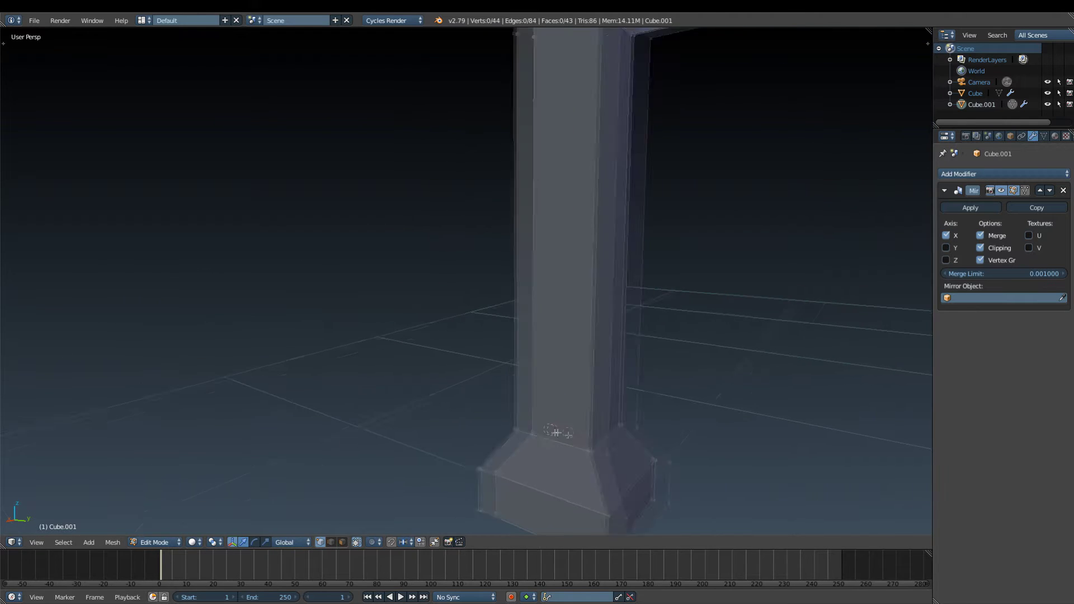
right_click(612, 530)
middle_drag(612, 531, 556, 506)
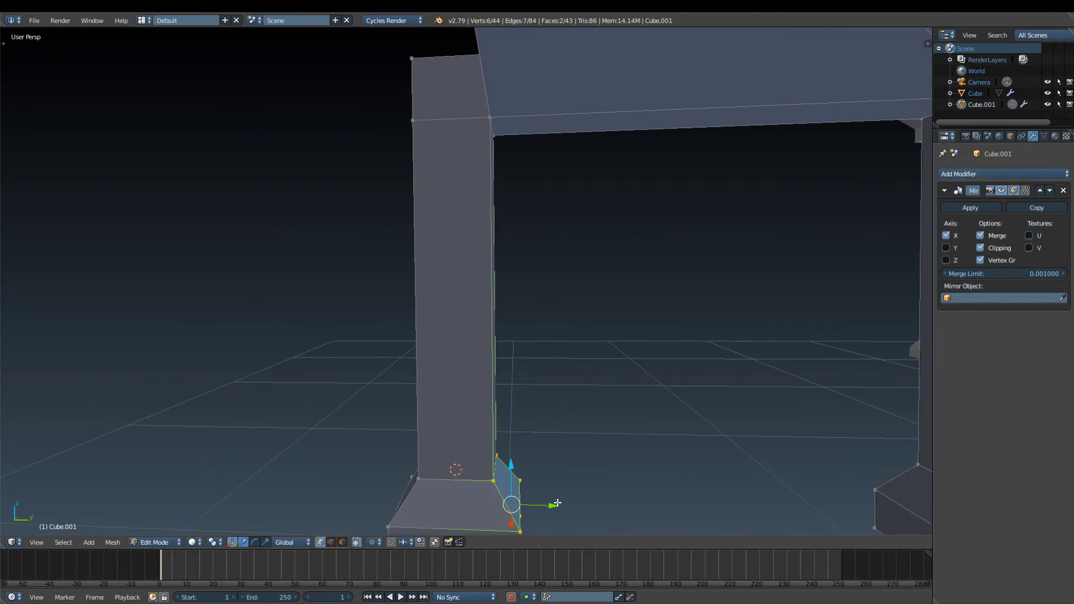
key(g)
click(556, 507)
scroll(605, 455, down, 5)
middle_drag(604, 456, 425, 392)
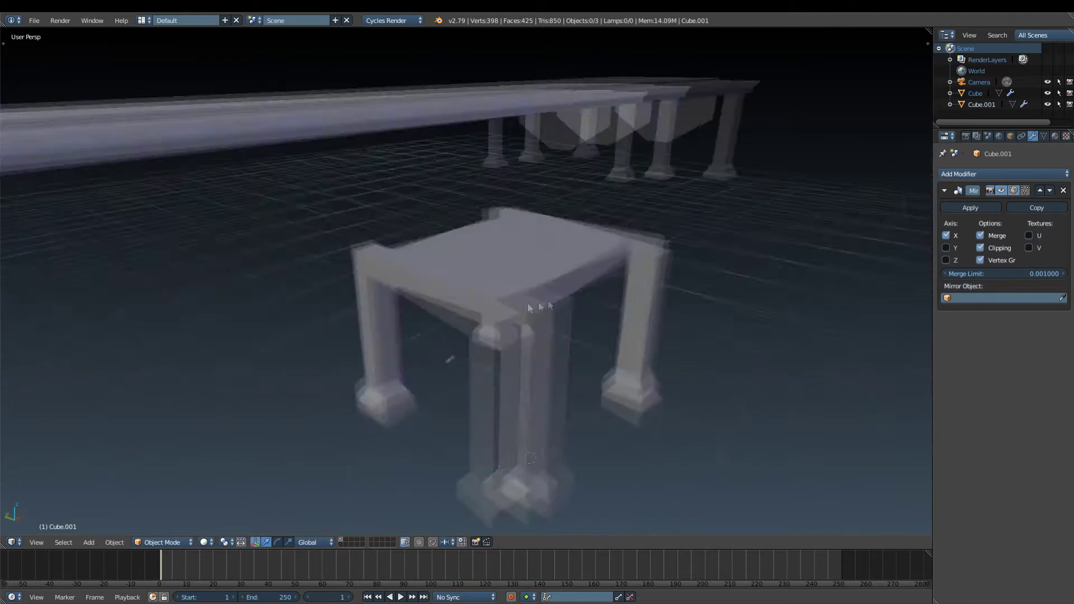
key(a)
right_click(288, 272)
- Inset the seat's top face and extrude a back post upward
middle_drag(576, 319, 623, 330)
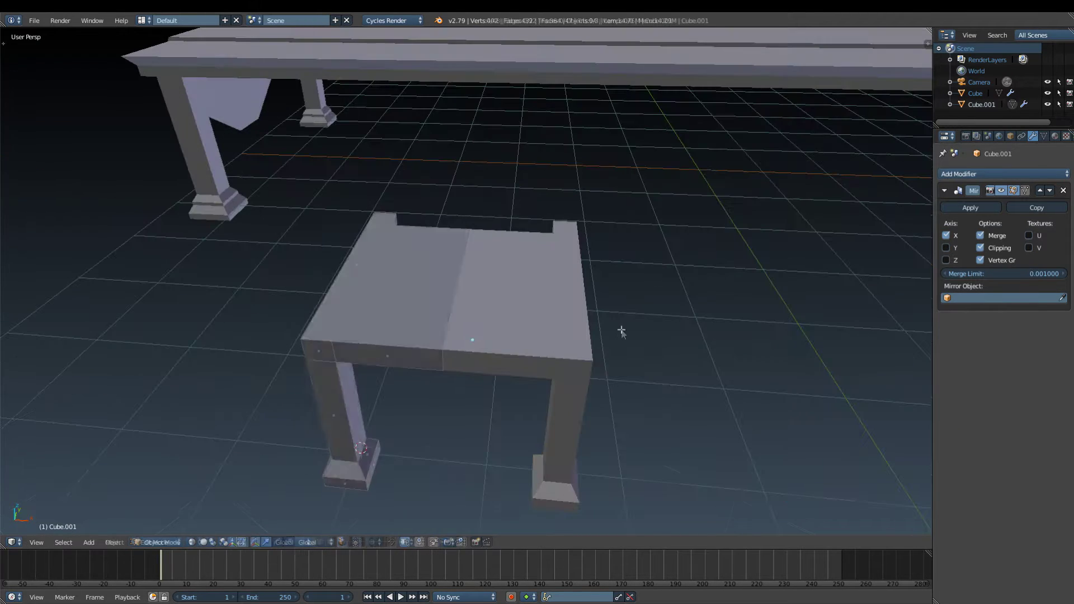
key(i)
click(348, 322)
click(571, 324)
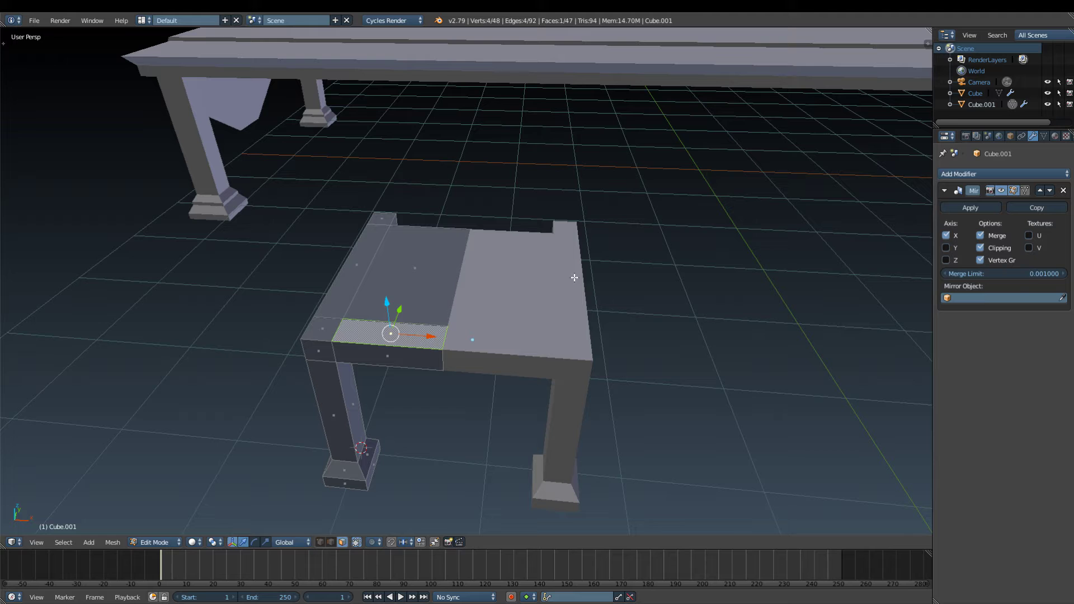
key(e)
click(688, 297)
- Raise the back post along Z and extrude its top further up
mouse_move(688, 297)
middle_down()
mouse_move(616, 354)
mouse_move(492, 252)
middle_up()
scroll(616, 354, down, 3)
key(g)
key(z)
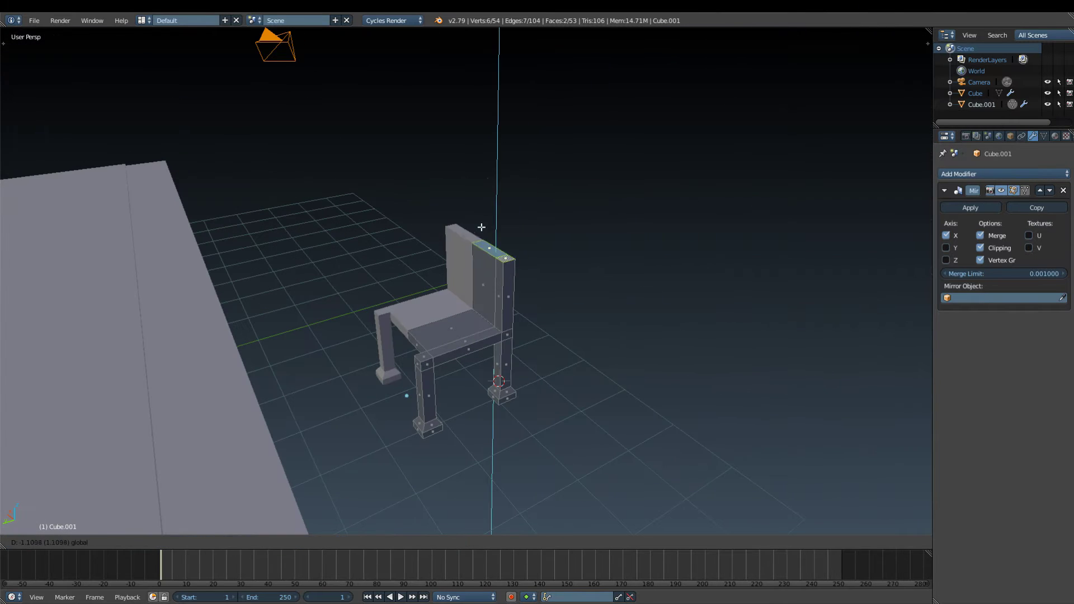
click(602, 261)
key(e)
click(595, 209)
- Bevel the top corners of the chair back with Ctrl+B
scroll(595, 209, up, 3)
middle_drag(595, 209, 464, 211)
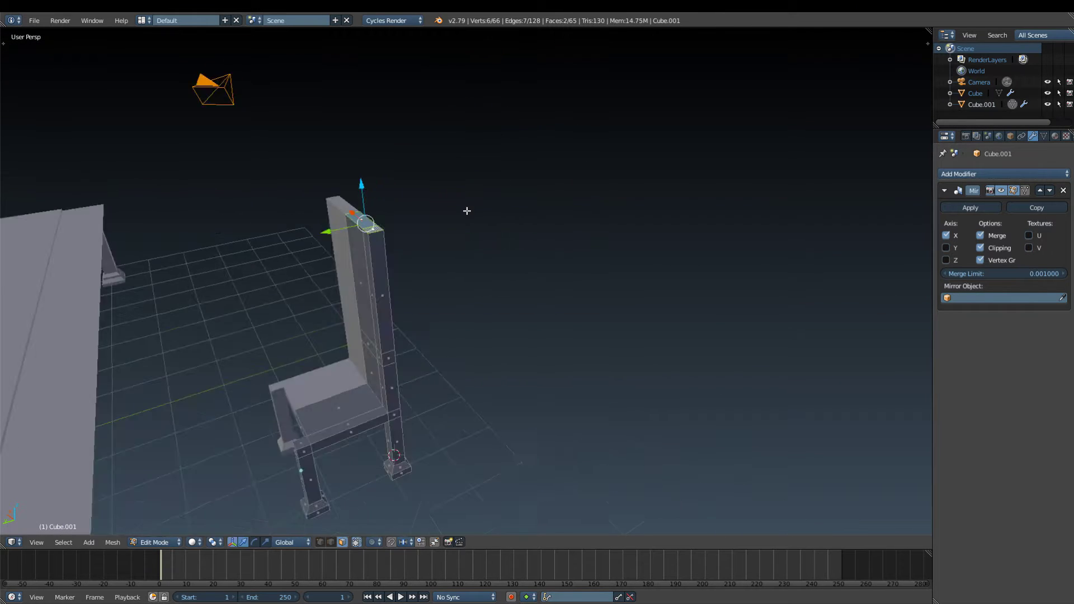
key(ctrl+b)
click(456, 168)
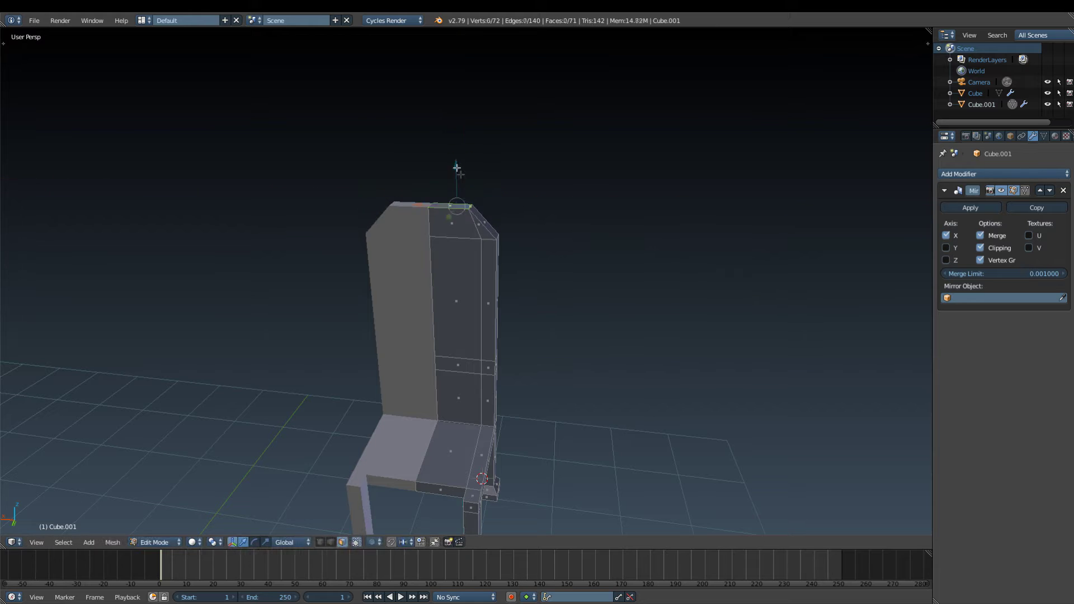
- Extrude a side face of the back post forward as an armrest
key(a)
mouse_move(456, 168)
middle_down()
mouse_move(465, 329)
mouse_move(539, 307)
middle_up()
right_click(464, 329)
key(e)
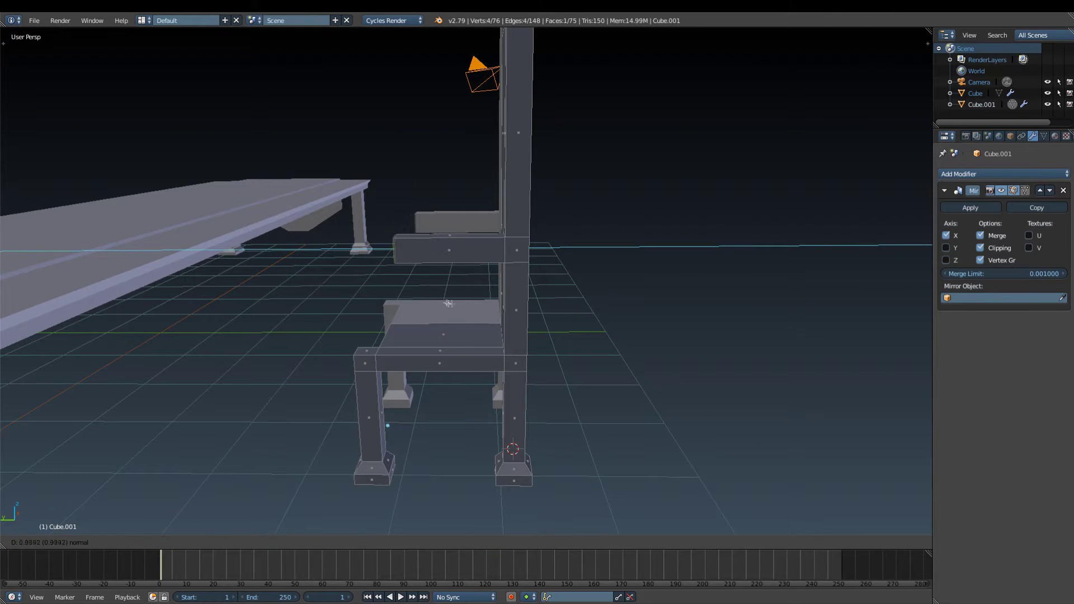
click(448, 303)
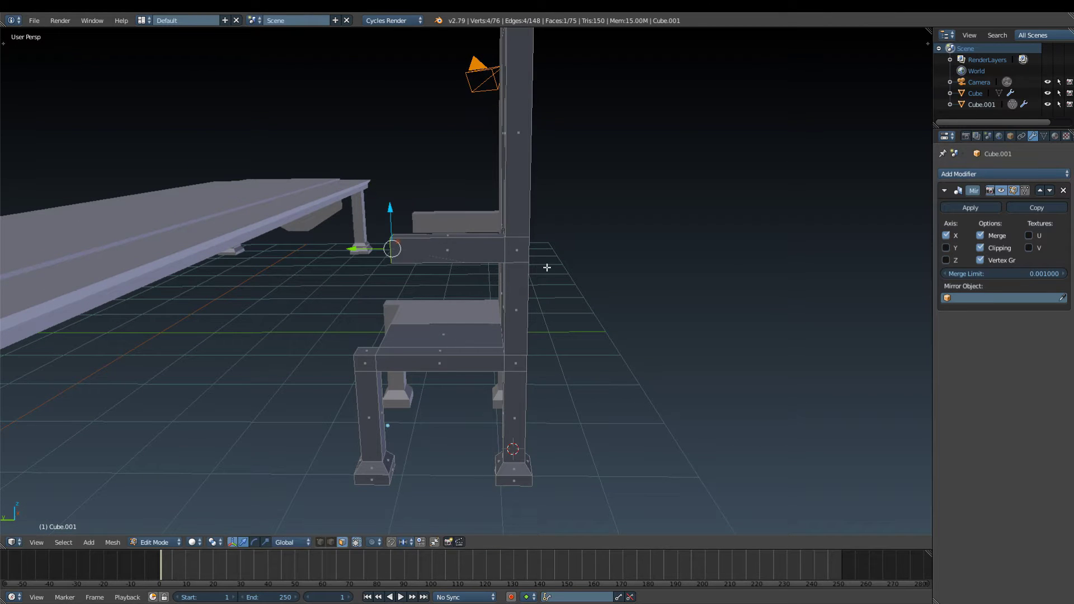
- Rotate the armrest end downward
click(335, 271)
key(a)
middle_drag(335, 271, 378, 513)
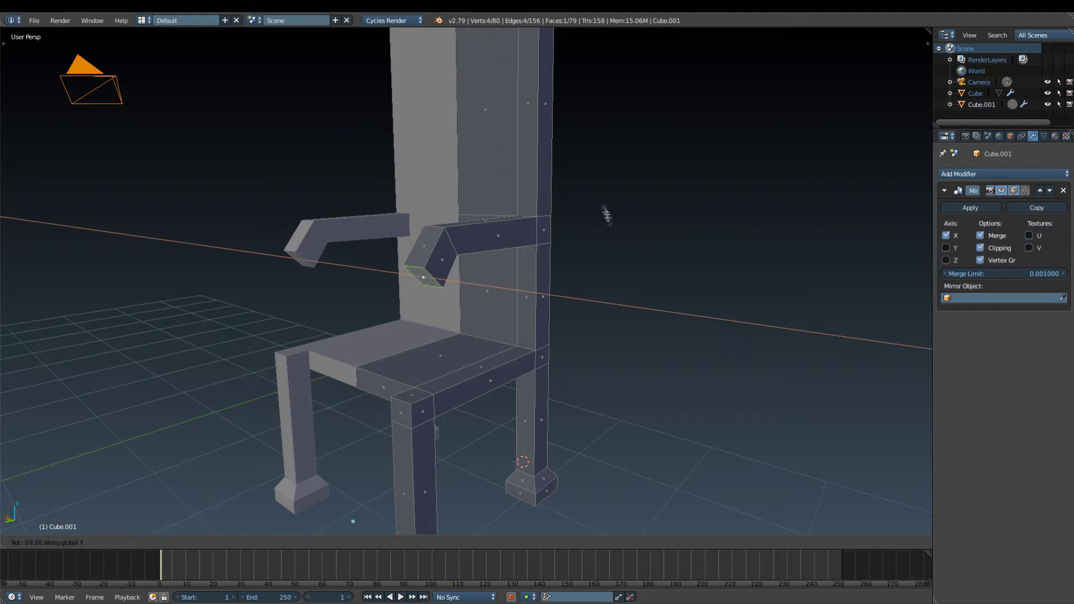
click(607, 215)
key(a)
mouse_move(607, 215)
middle_down()
mouse_move(451, 288)
mouse_move(468, 279)
mouse_move(448, 300)
middle_up()
scroll(488, 266, up, 3)
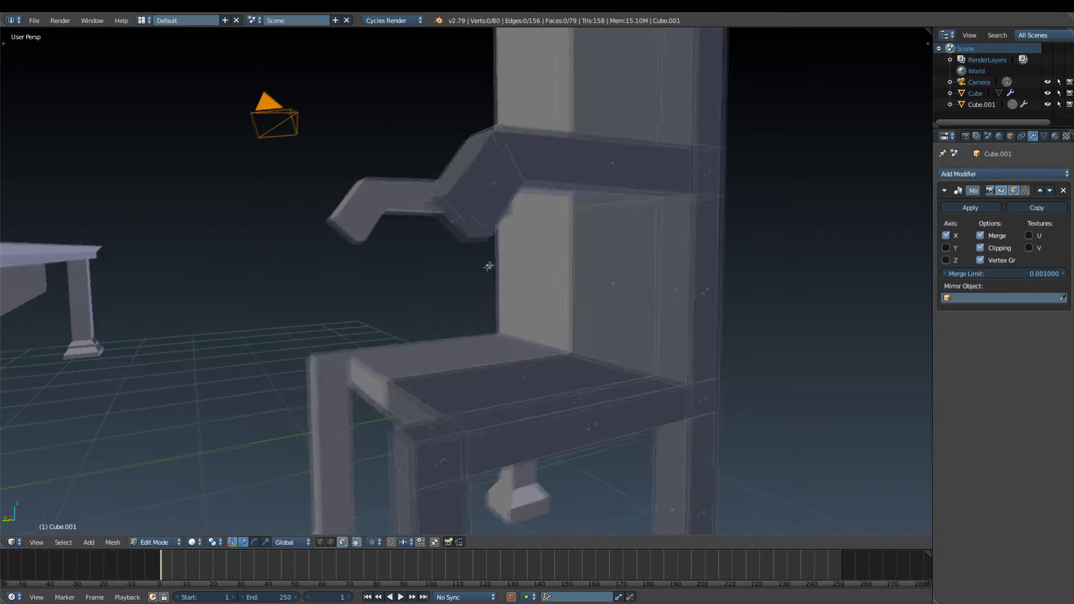
- In vertex mode, fill faces between the armrests and the seat with F
key(1)
shift+right_click(481, 235)
key(f)
middle_drag(473, 257, 553, 386)
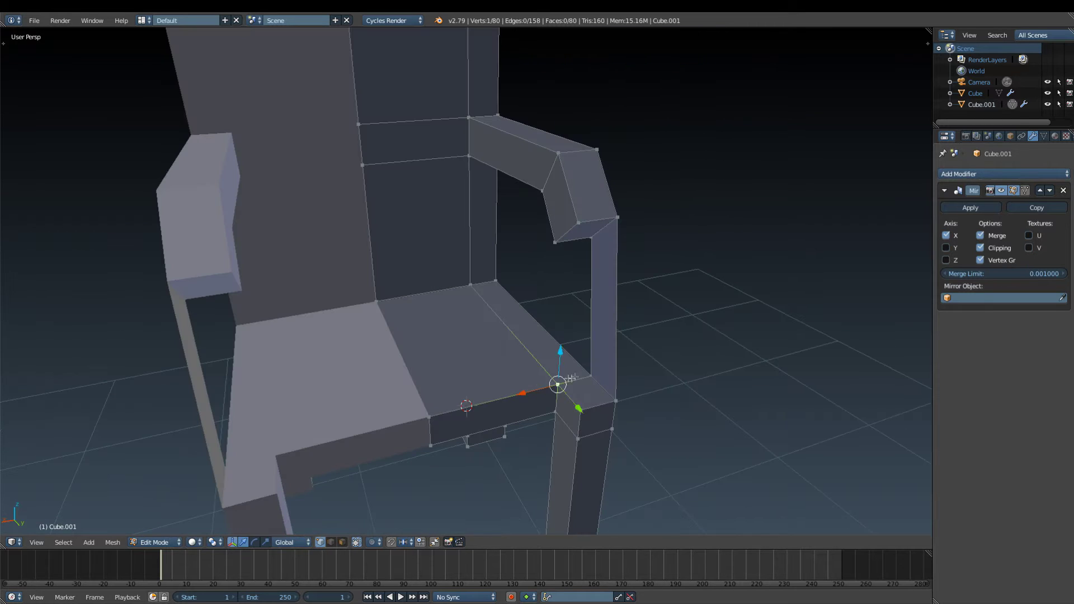
key(f)
right_click(558, 385)
shift+right_click(564, 244)
shift+right_click(580, 408)
key(f)
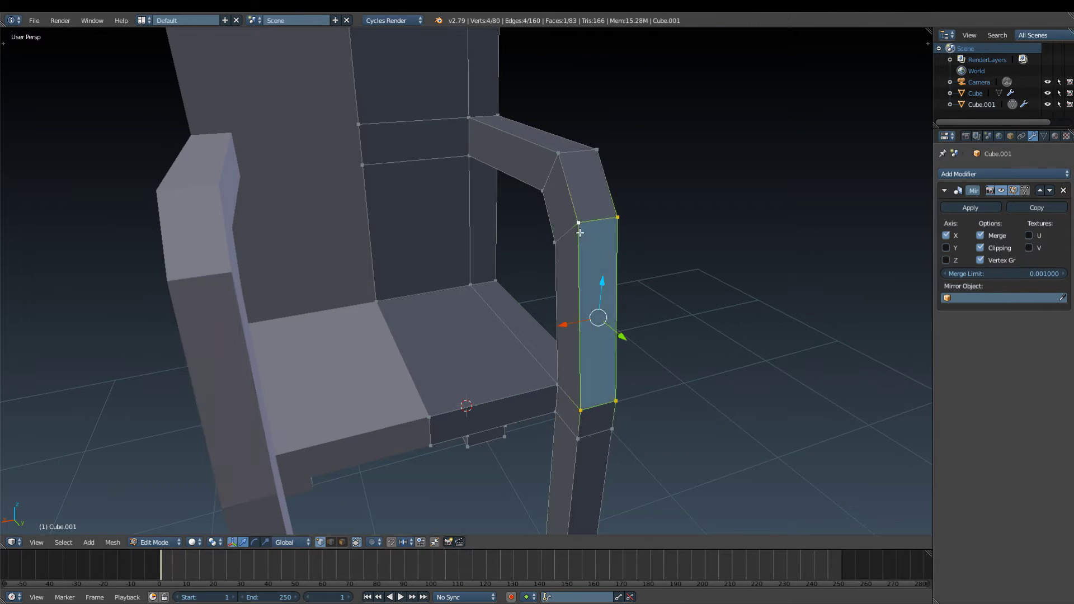
- Inspect the chair in Object Mode, then undo the stray armrest piece
key(Tab)
middle_drag(593, 335, 503, 228)
scroll(643, 276, down, 5)
middle_drag(643, 277, 520, 252)
key(Tab)
scroll(522, 274, up, 4)
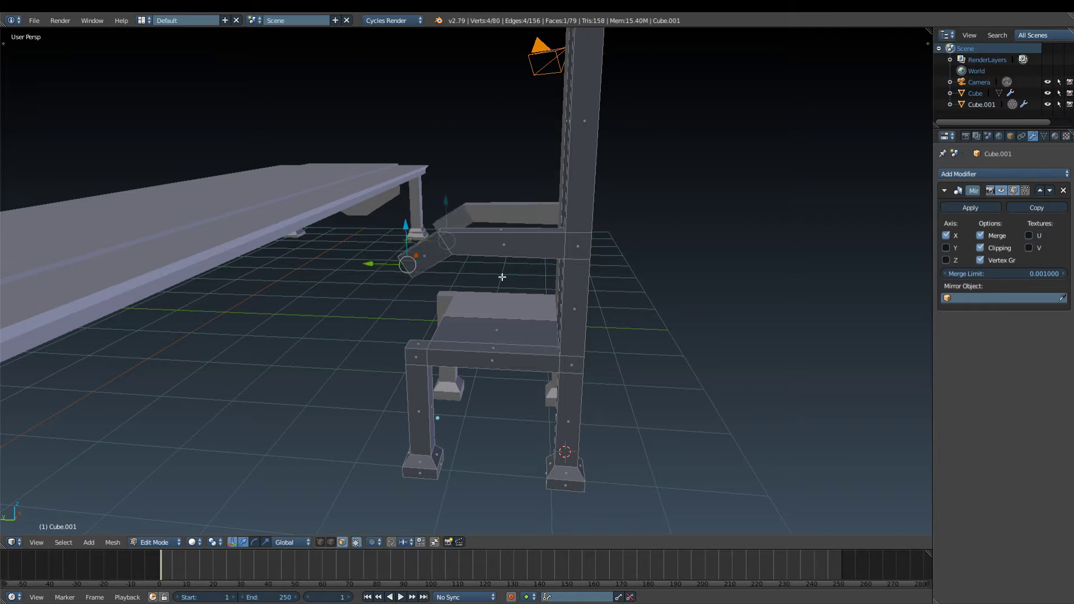
key(ctrl+z)
key(ctrl+z)
mouse_move(502, 277)
middle_down()
mouse_move(652, 263)
mouse_move(579, 244)
mouse_move(492, 263)
mouse_move(624, 244)
middle_up()
- Extrude the armrest's end face and rotate it
right_click(492, 262)
key(e)
click(503, 246)
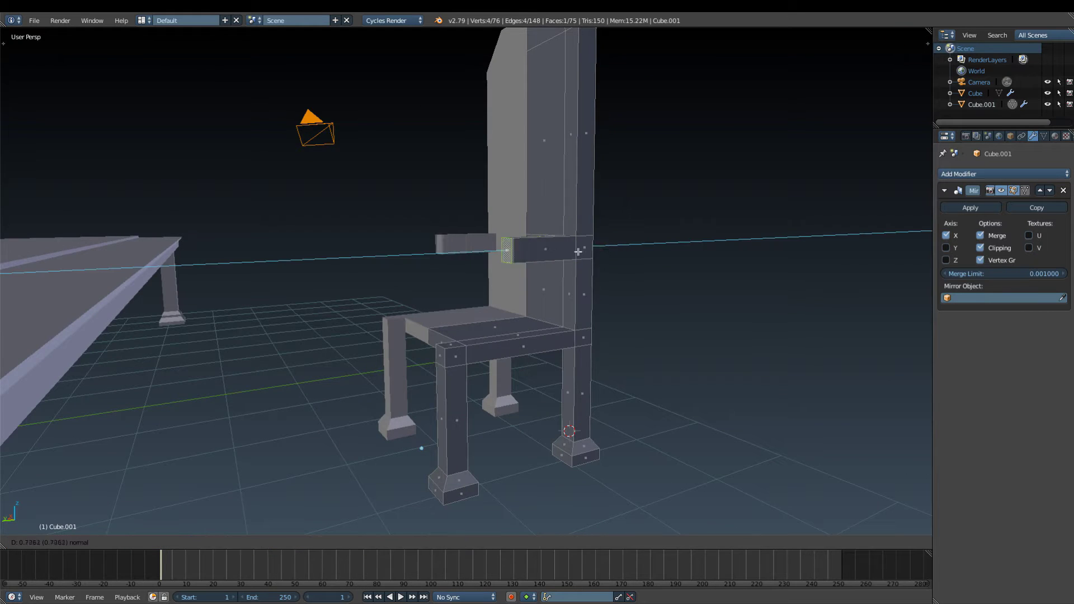
scroll(504, 247, up, 3)
middle_drag(503, 246, 626, 246)
click(636, 228)
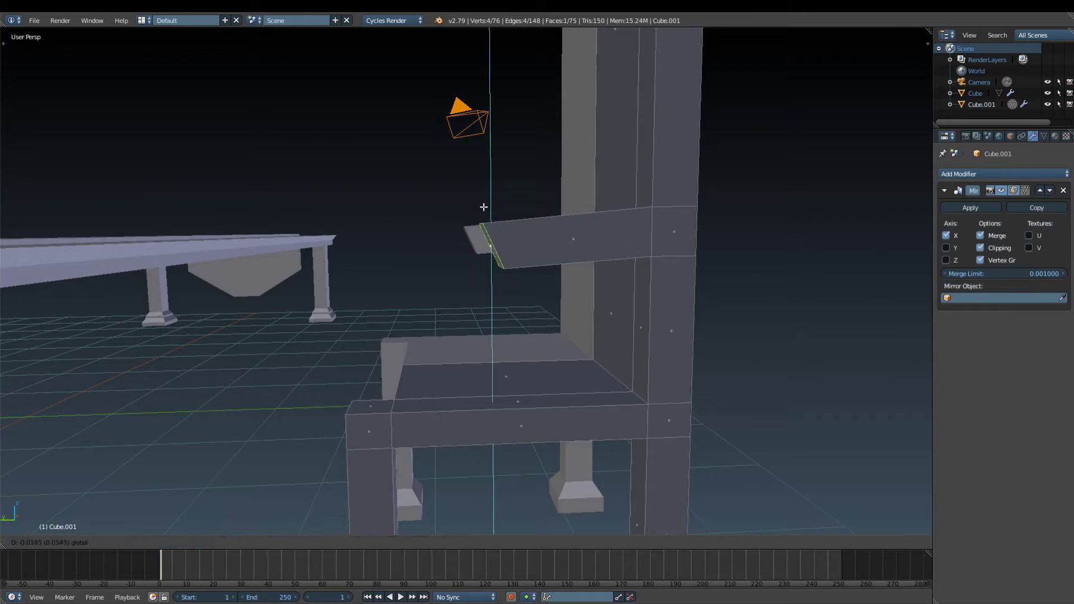
- Extrude a new armrest segment tilted downward toward the seat
key(e)
key(r)
click(675, 248)
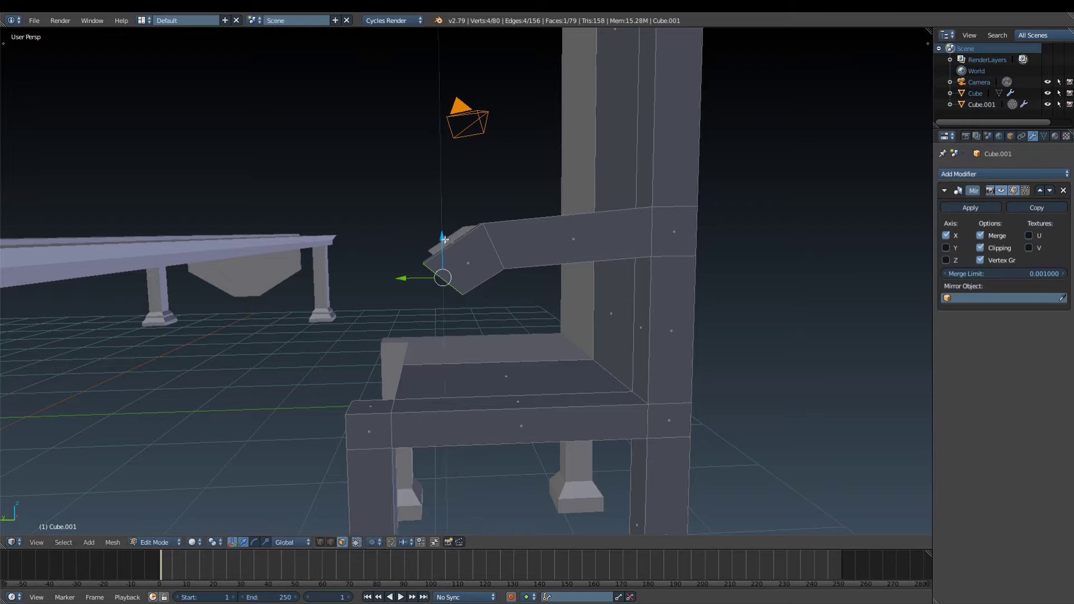
drag(407, 278, 425, 282)
click(678, 337)
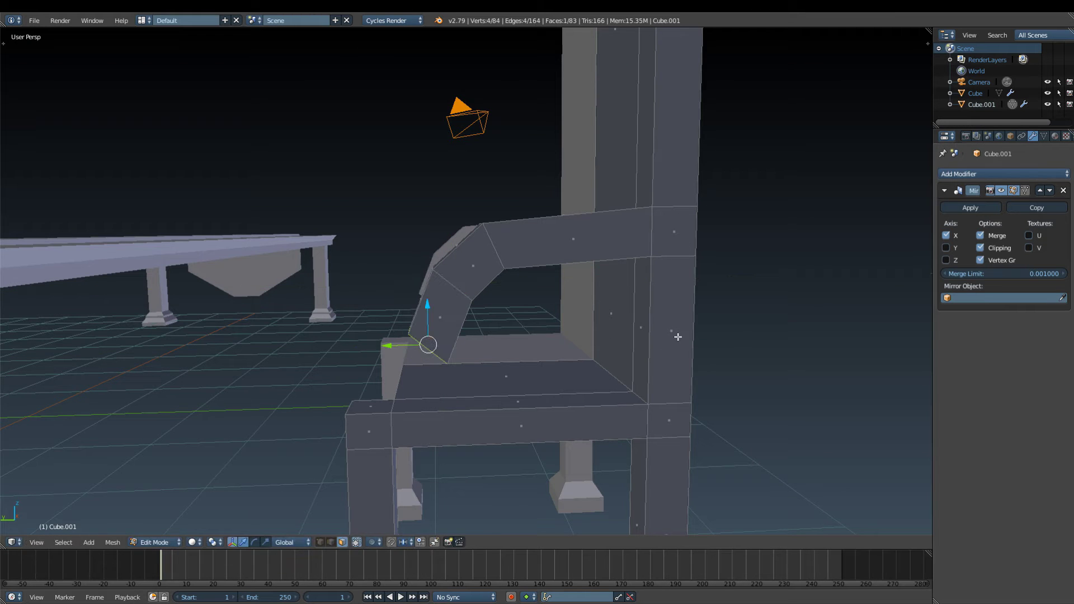
click(648, 254)
- Shrink the lower segment and extrude the armrest down onto the seat
key(s)
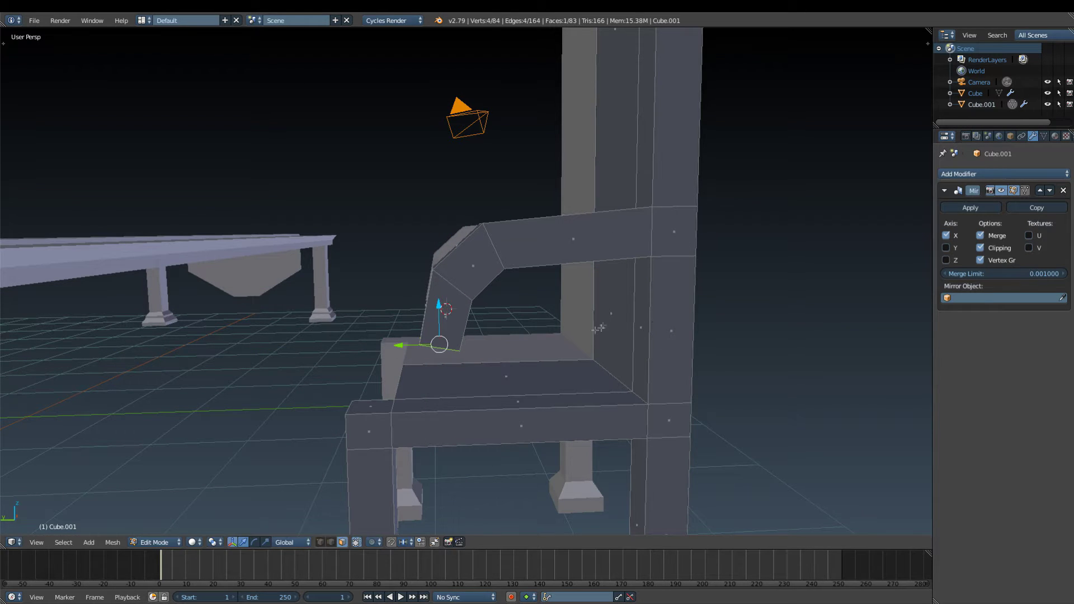
key(e)
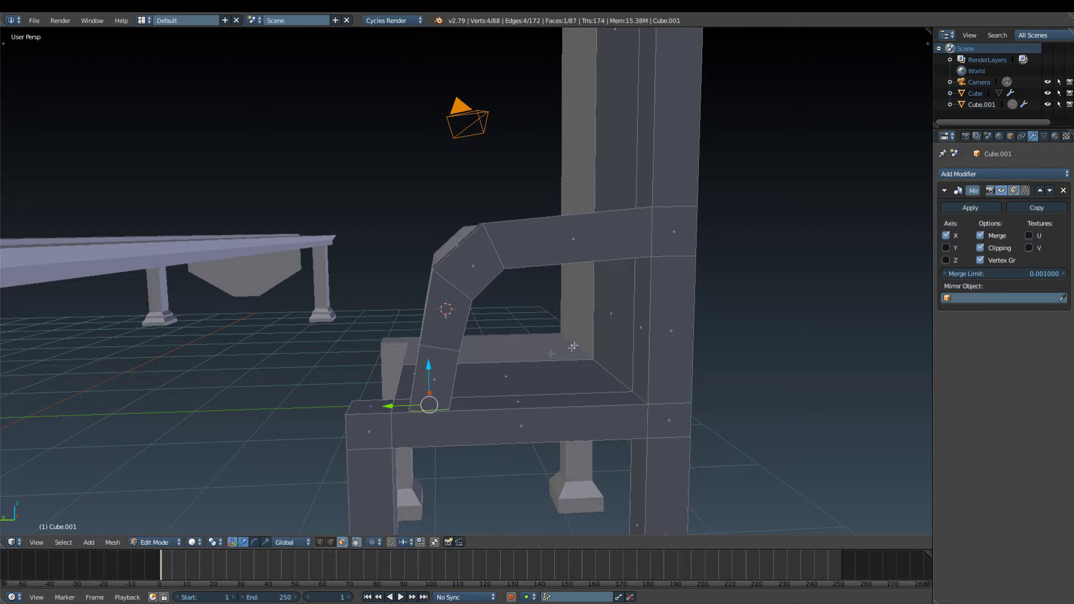
click(429, 374)
key(Tab)
middle_drag(429, 374, 607, 397)
- Extrude and scale the chair back's inner face to form a recessed panel
middle_drag(775, 385, 615, 279)
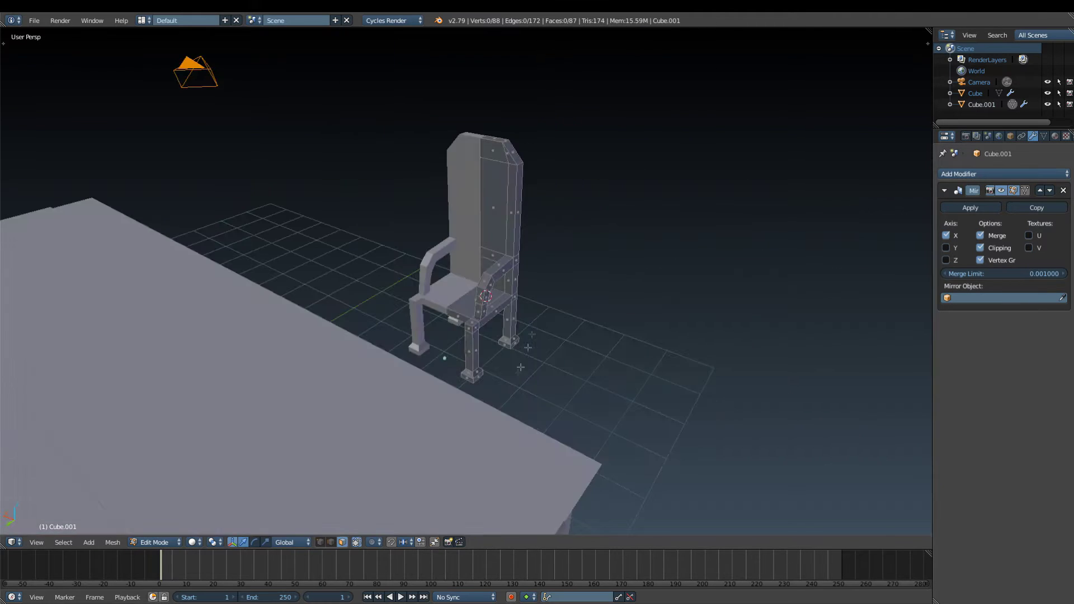
key(Tab)
right_click(447, 196)
scroll(516, 276, up, 3)
middle_drag(517, 275, 560, 246)
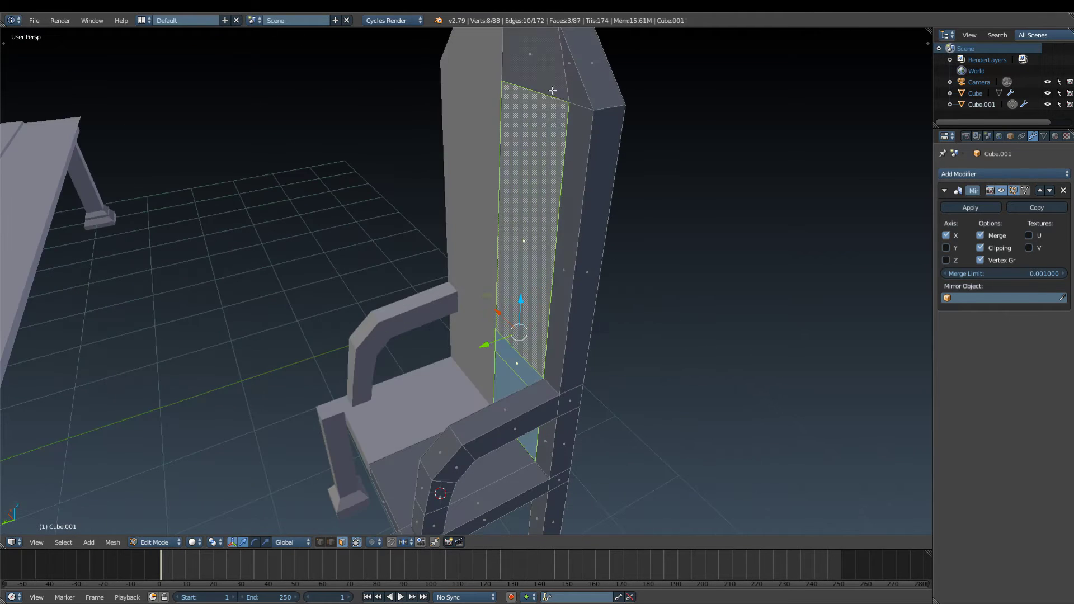
key(e)
click(699, 218)
key(Tab)
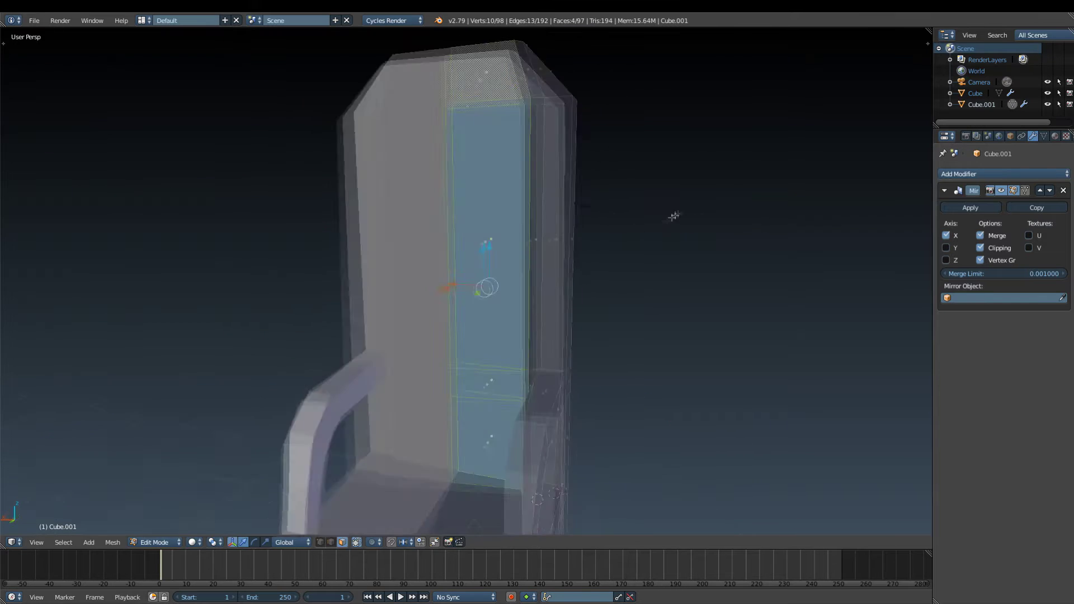
- Extrude a narrower strip under the front of the chair seat and return to Object Mode
scroll(551, 270, down, 5)
mouse_move(552, 270)
middle_down()
mouse_move(160, 291)
mouse_move(392, 336)
mouse_move(447, 387)
mouse_move(468, 434)
mouse_move(456, 408)
mouse_move(490, 297)
mouse_move(405, 317)
mouse_move(564, 376)
middle_up()
right_click(425, 358)
key(Tab)
scroll(564, 370, up, 5)
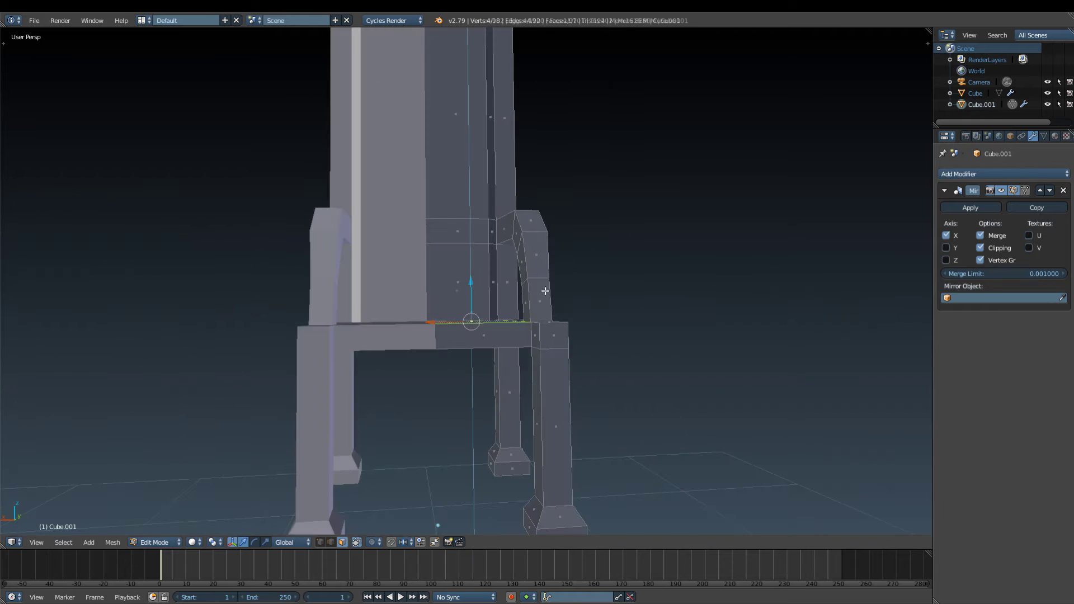
key(a)
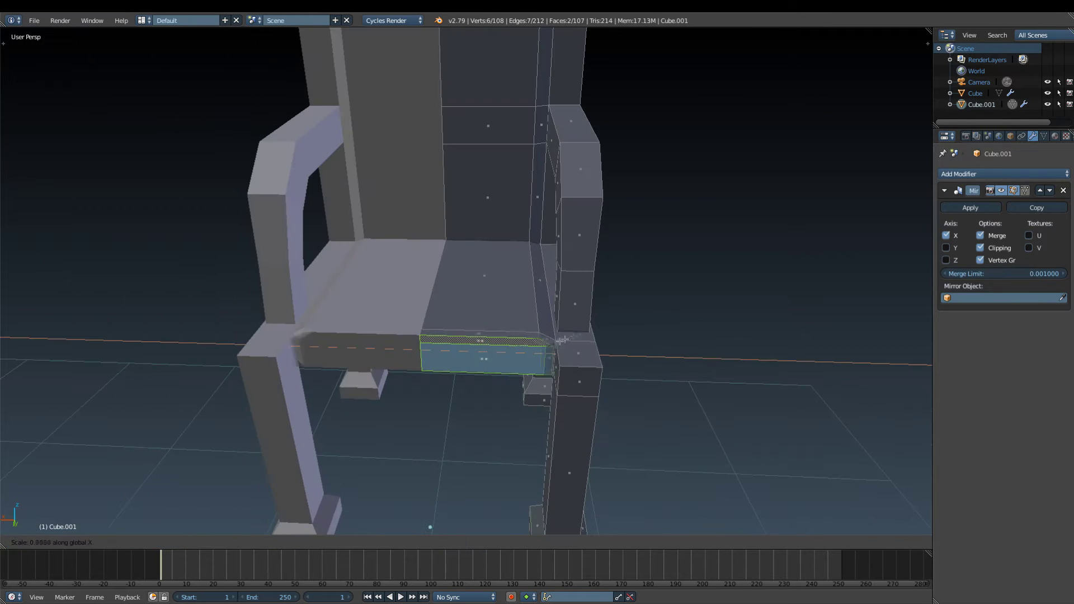
key(Tab)
- Duplicate the chair three times to make four chairs along one side of the table
scroll(688, 253, down, 5)
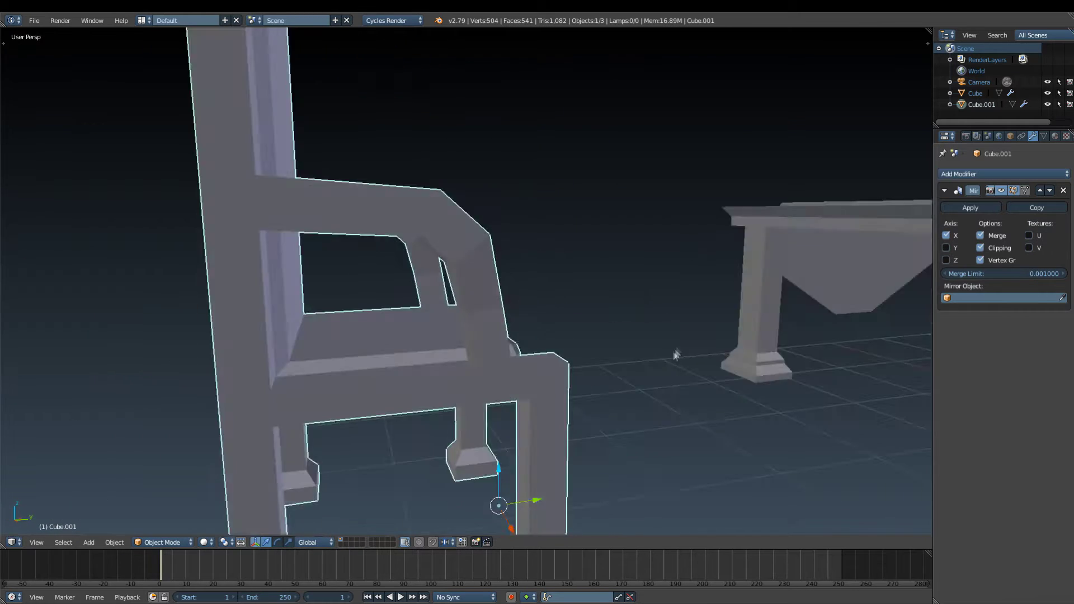
mouse_move(484, 387)
middle_down()
mouse_move(698, 407)
mouse_move(613, 377)
middle_up()
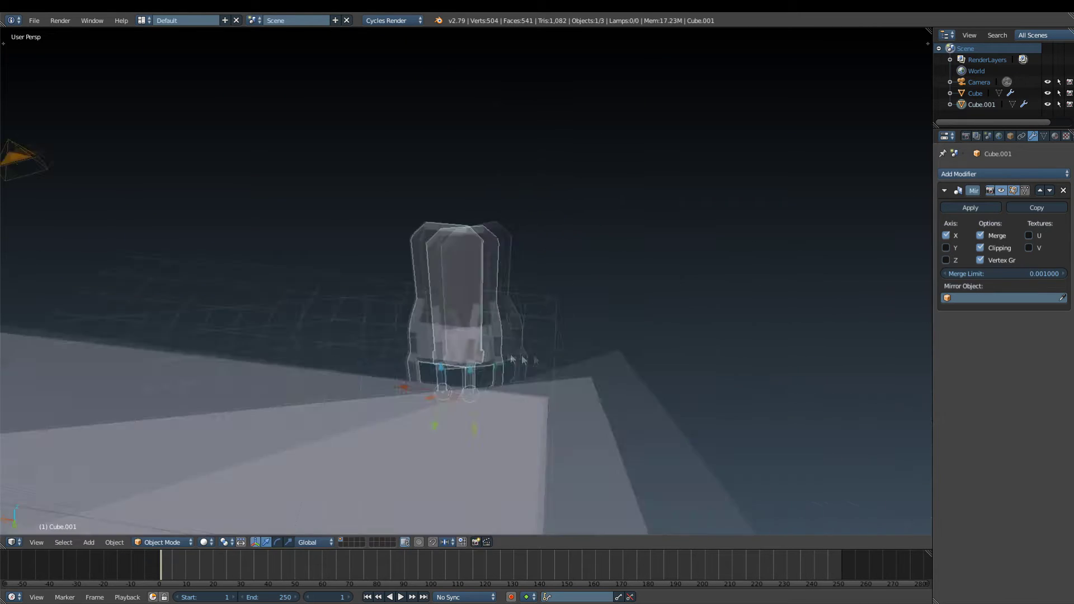
scroll(613, 377, down, 4)
key(shift+d)
click(466, 331)
key(shift+d)
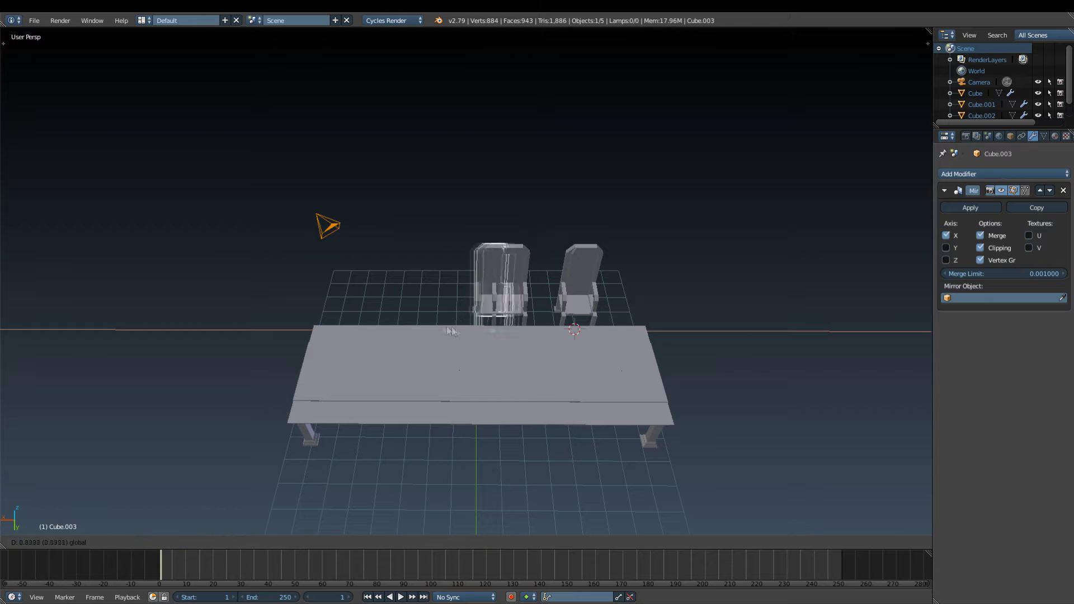
click(401, 323)
key(shift+d)
click(340, 317)
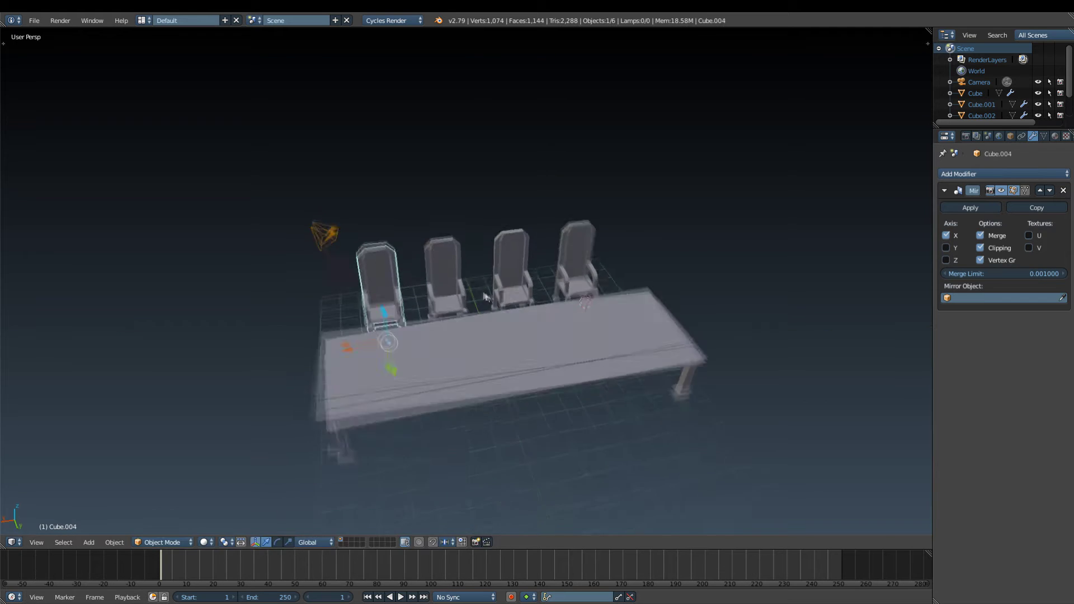
- Duplicate the four chairs across the table along Y and rotate them 180° to face it
middle_drag(340, 317, 409, 324)
shift+click(442, 269)
shift+click(508, 269)
shift+click(572, 265)
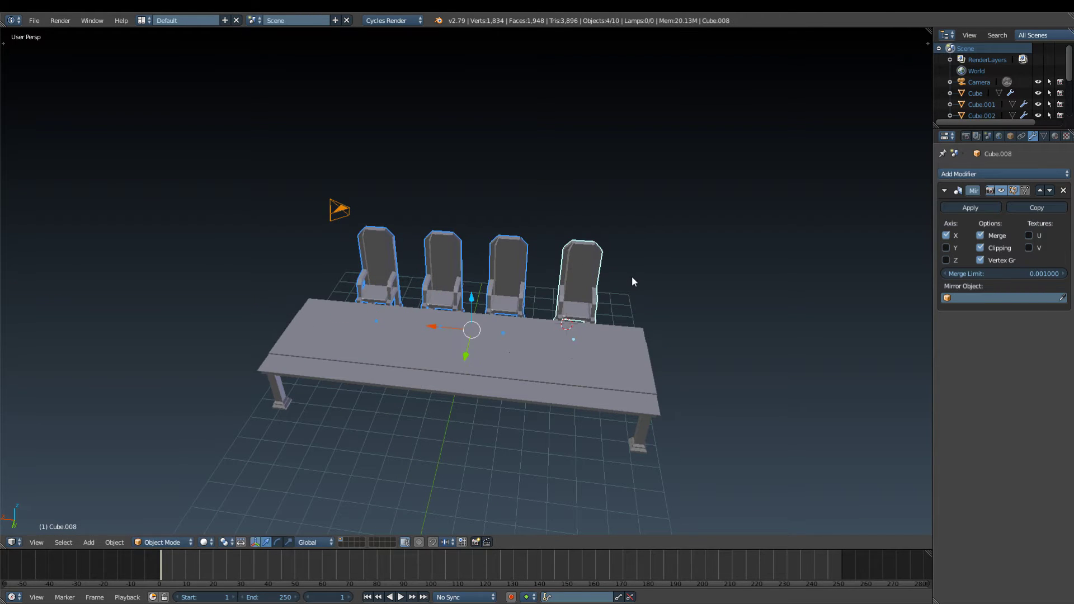
key(shift+d)
key(y)
key(Return)
middle_drag(632, 276, 452, 304)
key(ctrl+m)
key(x)
key(Return)
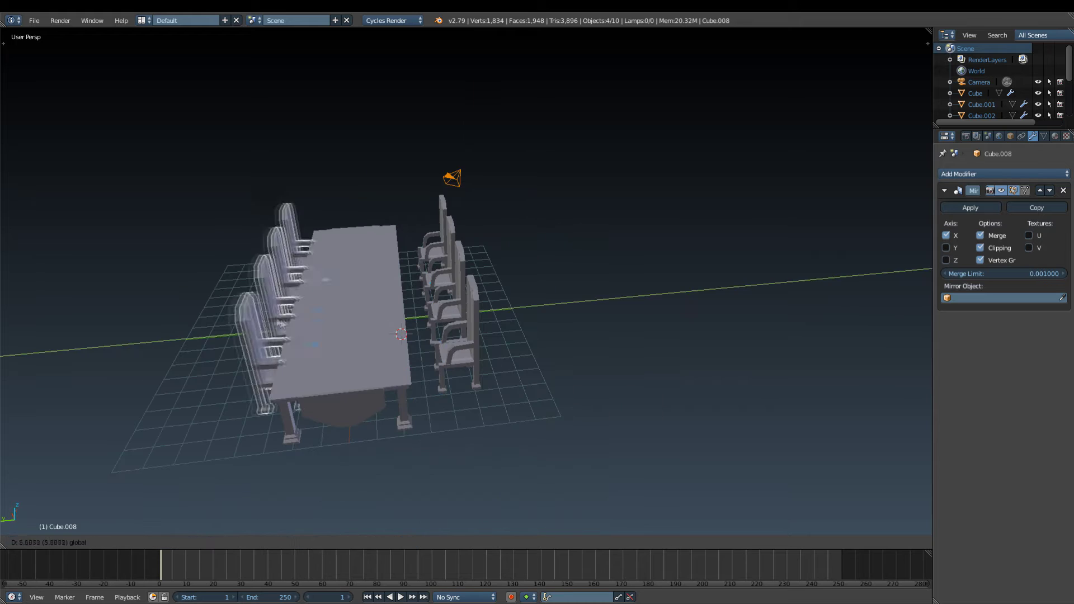
- Deselect everything and orbit around the table to inspect the eight chairs
key(a)
middle_drag(442, 256, 381, 321)
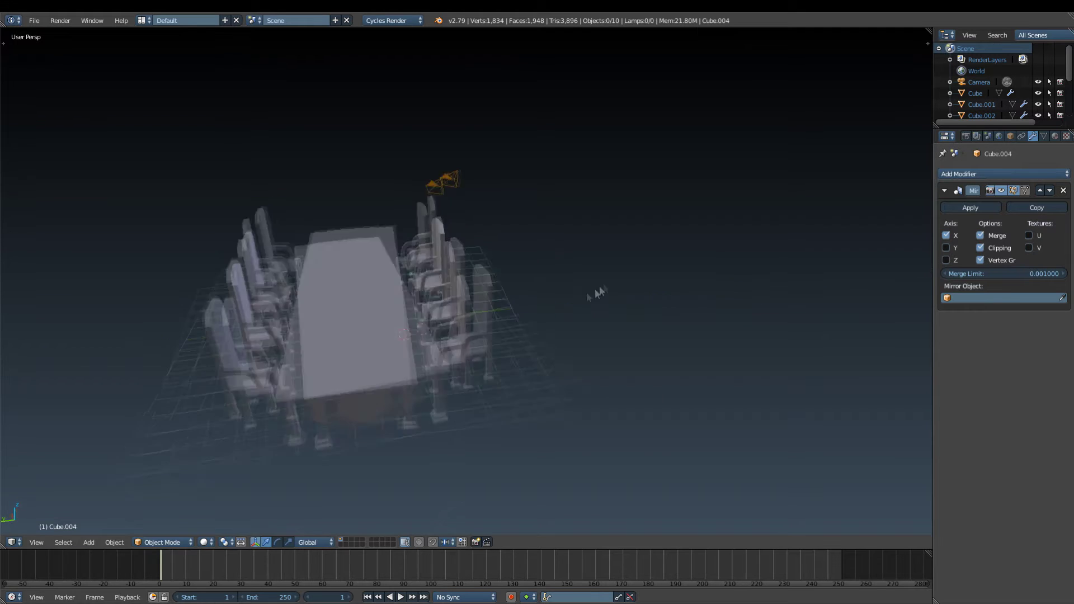
scroll(596, 293, up, 3)
middle_drag(573, 384, 547, 302)
mouse_move(489, 224)
middle_down()
mouse_move(524, 432)
mouse_move(385, 413)
mouse_move(484, 394)
middle_up()
- Add a circle mesh, fill it with a face and shrink it to about a third
key(shift+a)
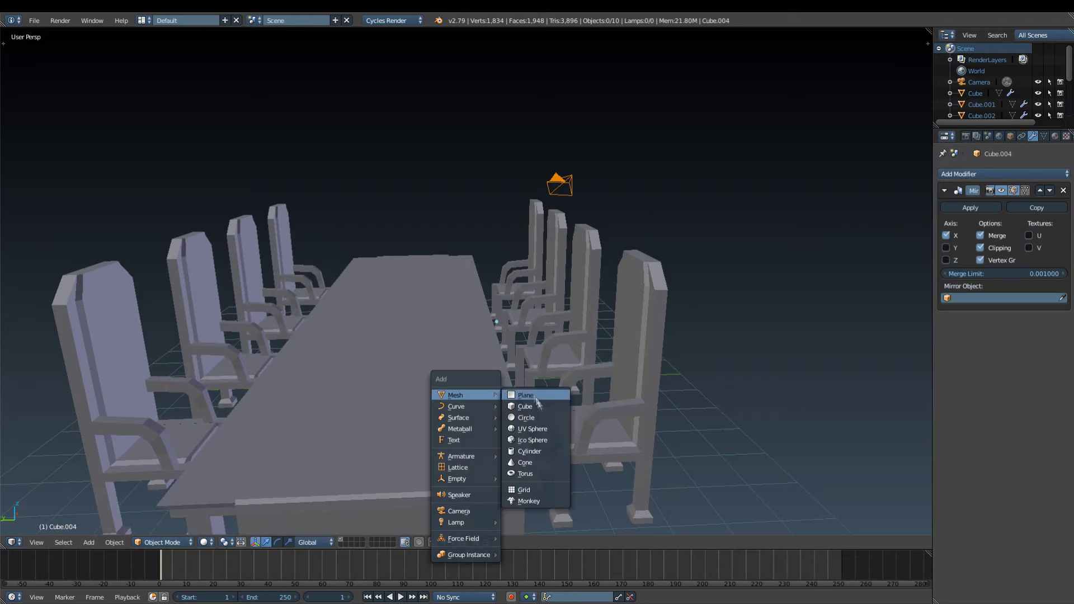
click(559, 414)
mouse_move(559, 414)
middle_down()
mouse_move(538, 388)
mouse_move(479, 379)
middle_up()
key(Tab)
key(f)
key(s)
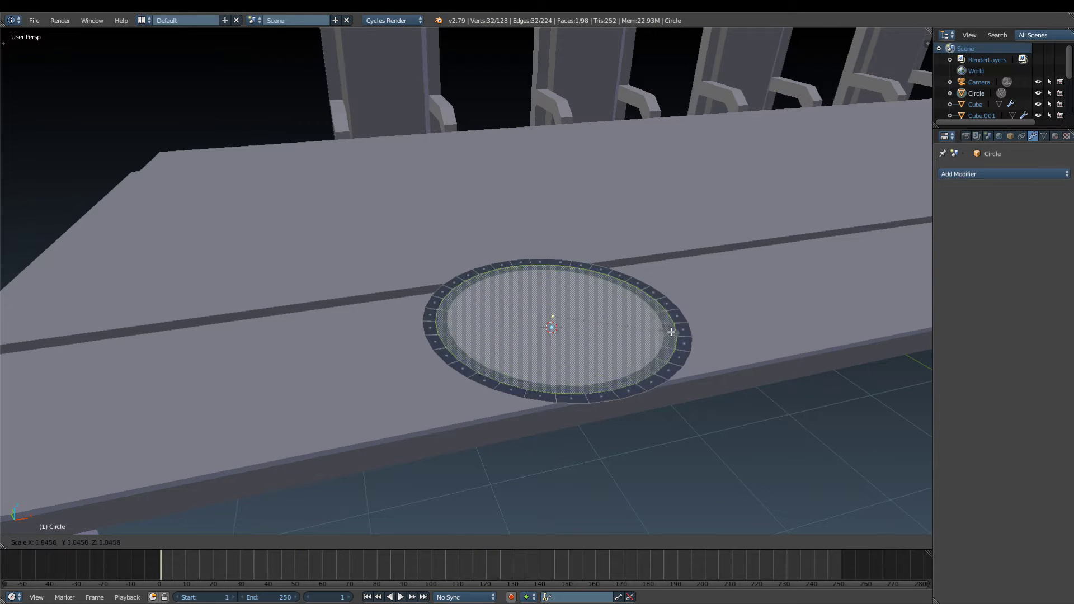
- Lower the inner face, delete the extra plate face and widen the inner edge loop
drag(558, 289, 555, 307)
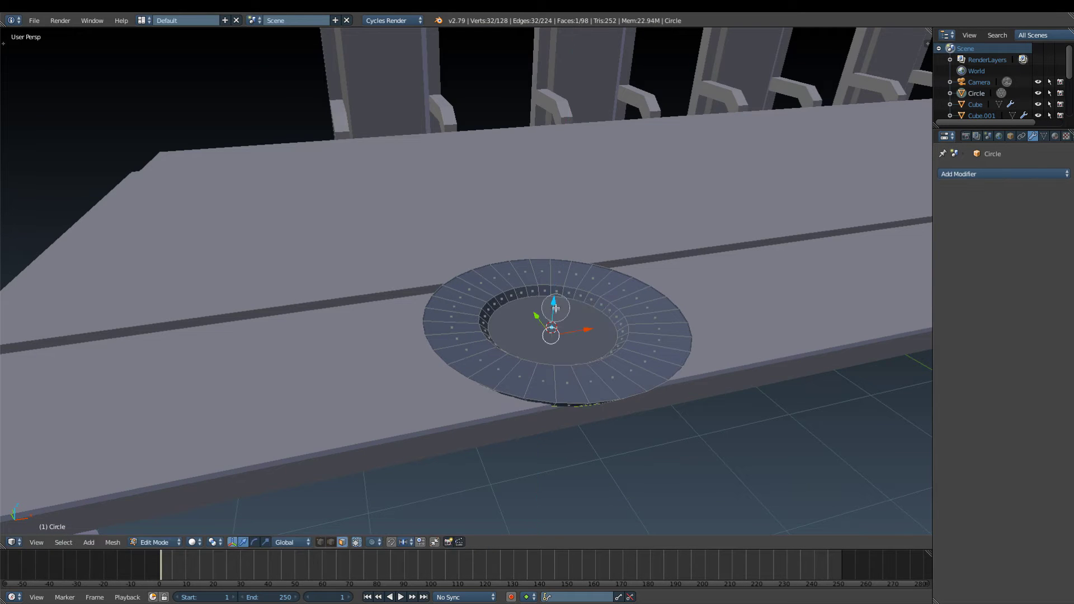
key(x)
click(542, 331)
middle_drag(541, 331, 612, 299)
alt+right_click(497, 337)
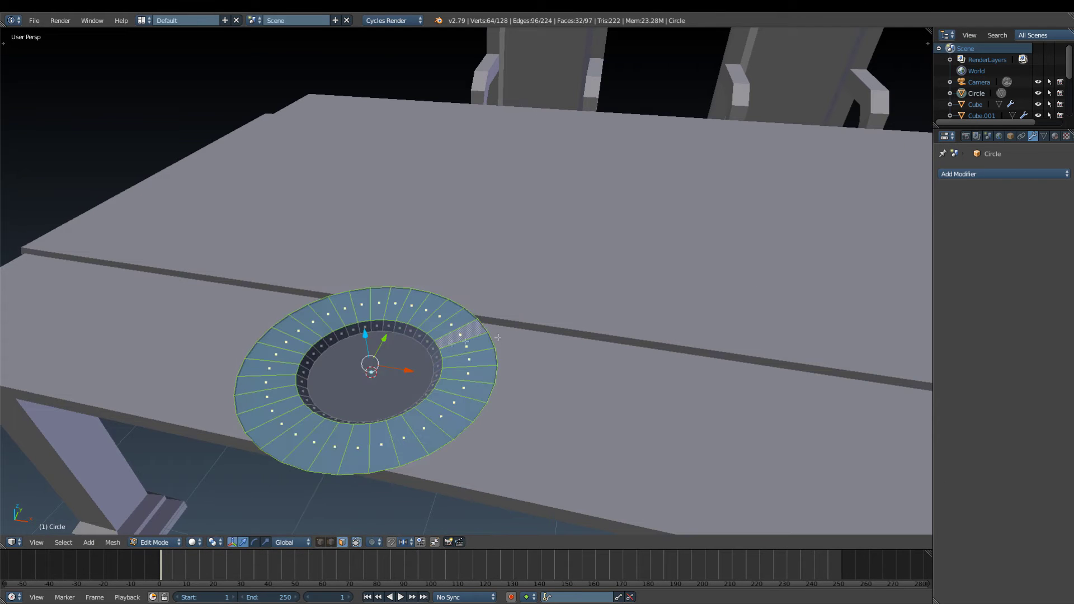
click(559, 333)
key(a)
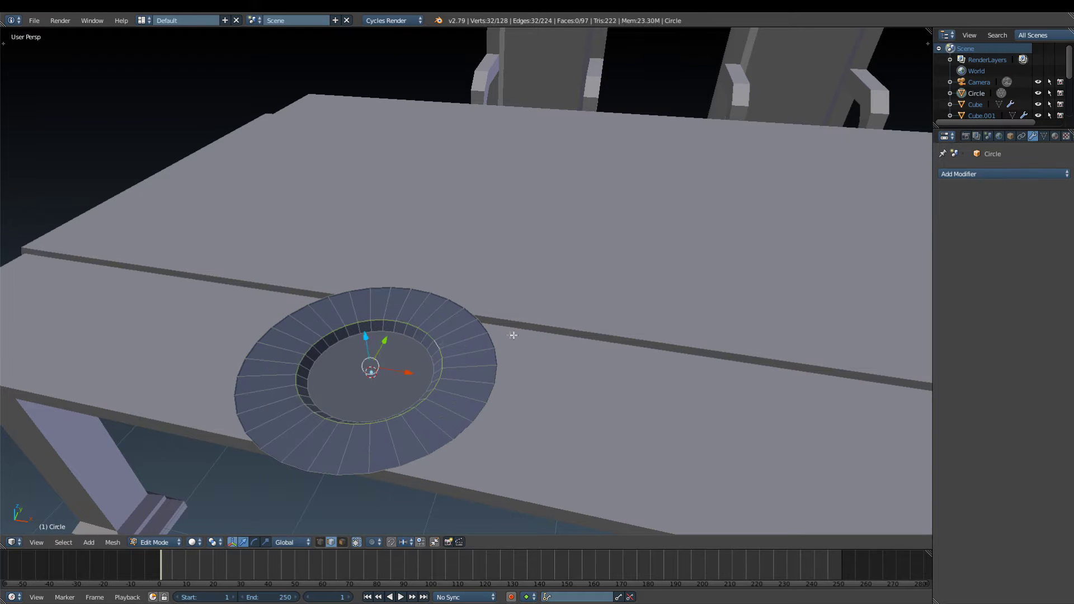
key(s)
click(581, 327)
- Move the plate's centre vertically along Z and return to Object Mode
middle_drag(582, 327, 491, 235)
key(g)
key(z)
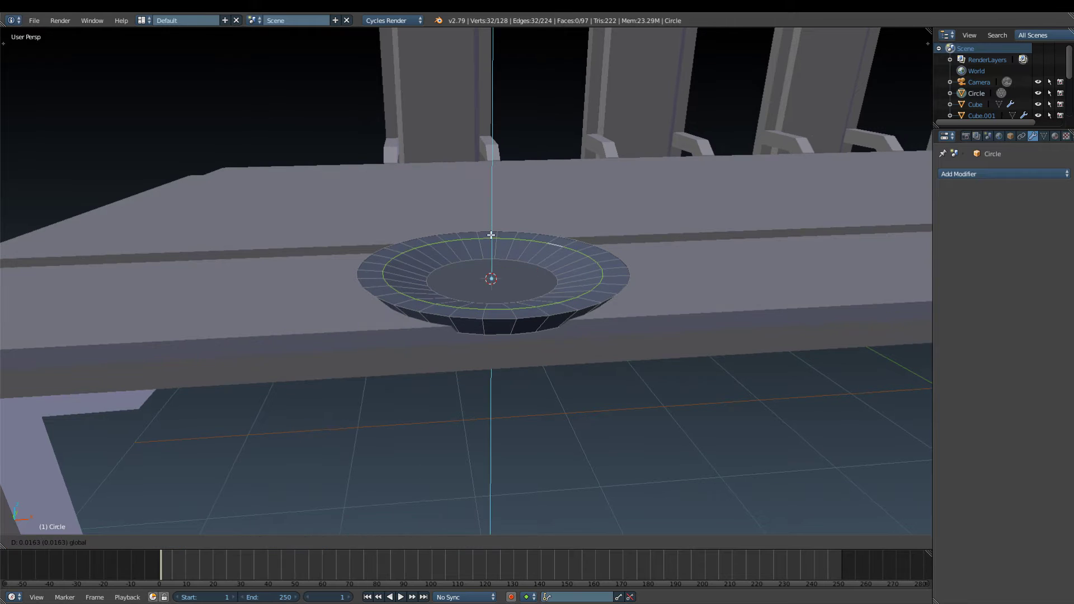
key(g)
key(z)
click(449, 274)
key(Tab)
- Flatten the plate by scaling it along Z
middle_drag(449, 274, 421, 234)
key(s)
key(z)
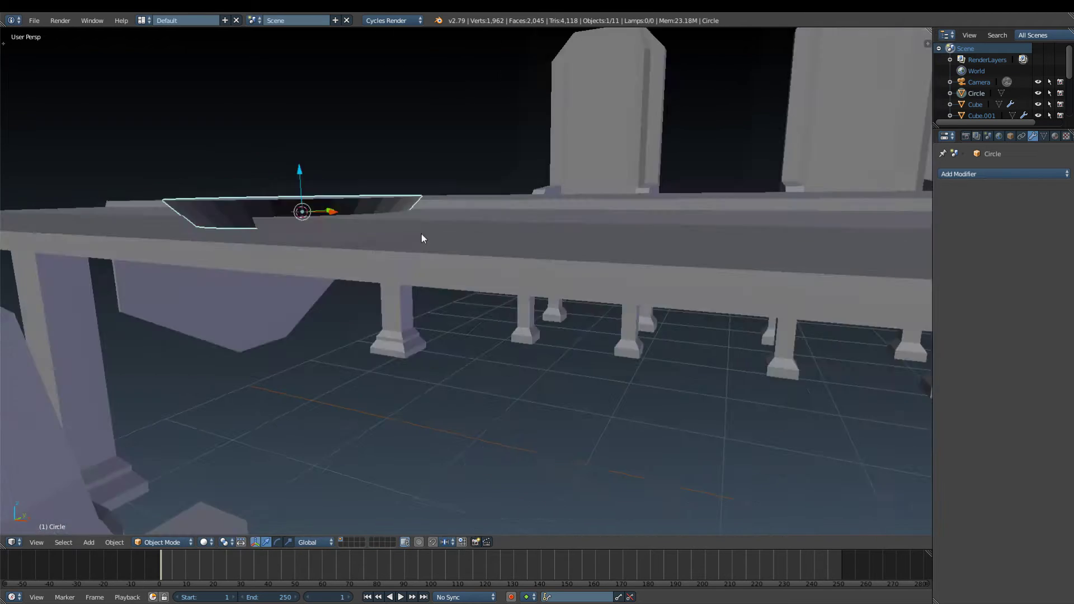
mouse_move(481, 189)
middle_down()
mouse_move(583, 310)
mouse_move(580, 340)
mouse_move(513, 298)
mouse_move(513, 370)
middle_up()
scroll(514, 297, down, 3)
scroll(512, 375, down, 2)
- Delete the extra armchairs, leaving a single chair
right_click(512, 380)
key(x)
key(Delete)
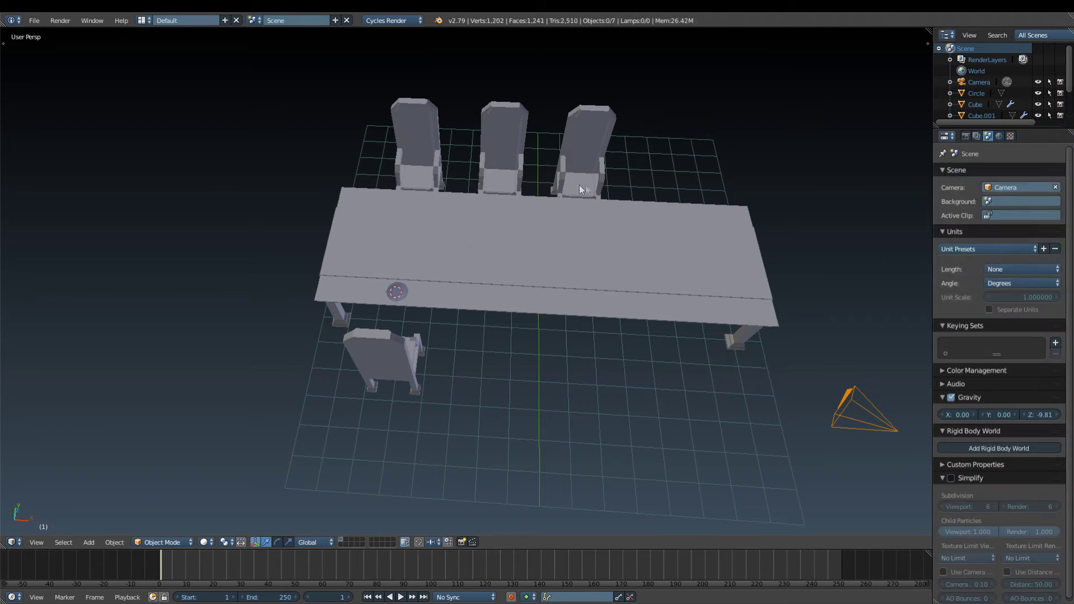
right_click(436, 176)
key(Delete)
- Move the plate along the table to sit in front of the remaining chair
scroll(532, 297, up, 4)
right_click(523, 353)
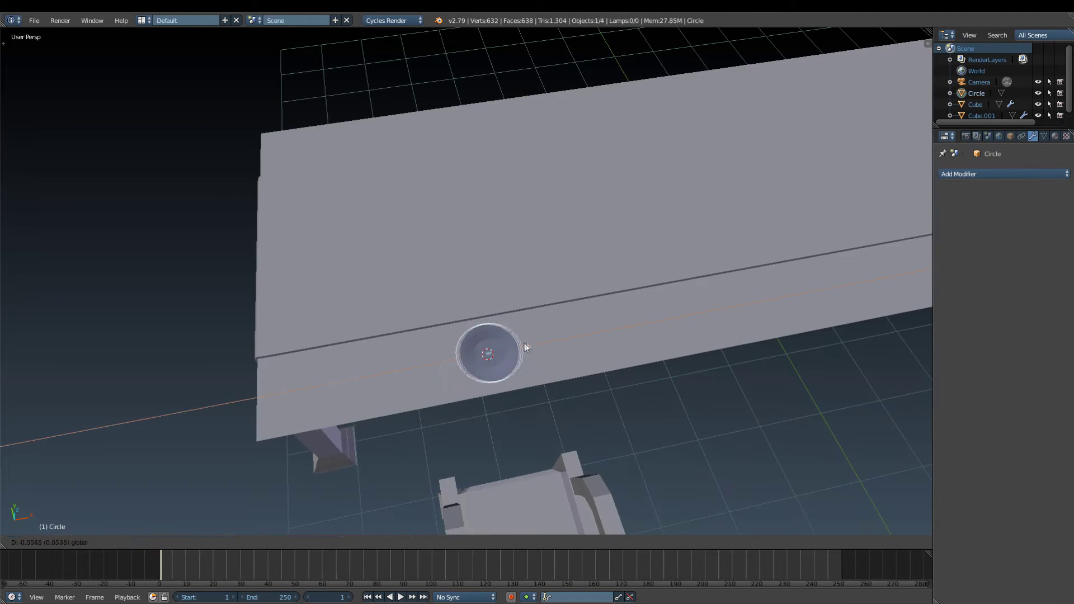
mouse_move(525, 343)
middle_down()
mouse_move(701, 297)
mouse_move(671, 336)
mouse_move(472, 324)
mouse_move(552, 321)
middle_up()
click(763, 306)
scroll(576, 348, down, 5)
scroll(553, 321, up, 1)
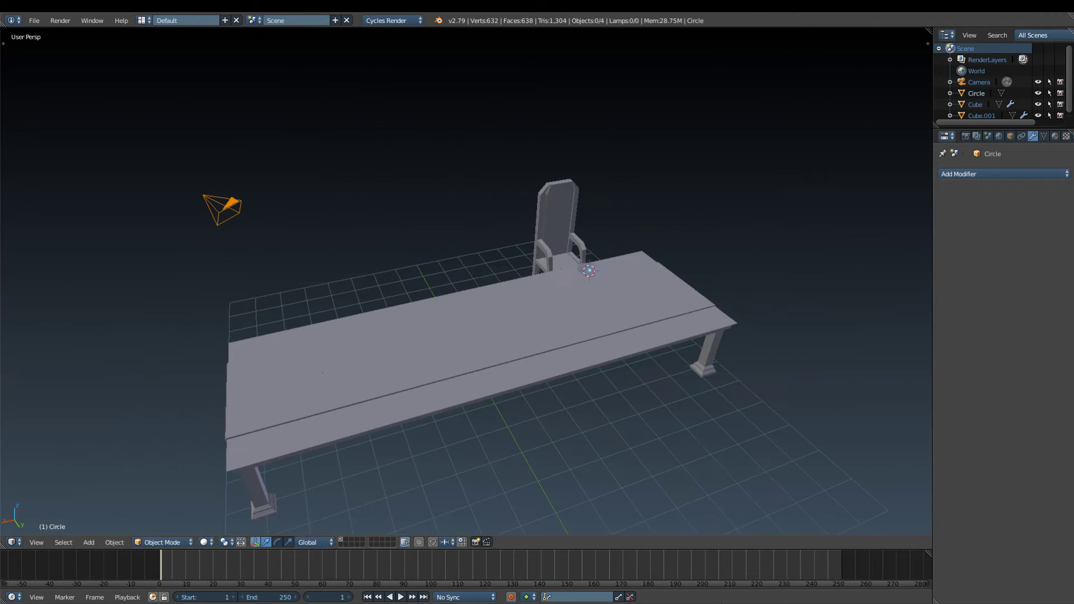
mouse_move(585, 274)
middle_down()
mouse_move(585, 294)
mouse_move(447, 313)
middle_up()
scroll(586, 295, up, 3)
- Switch the viewport to Material shading and set the plate's colour to cream
click(204, 542)
click(235, 467)
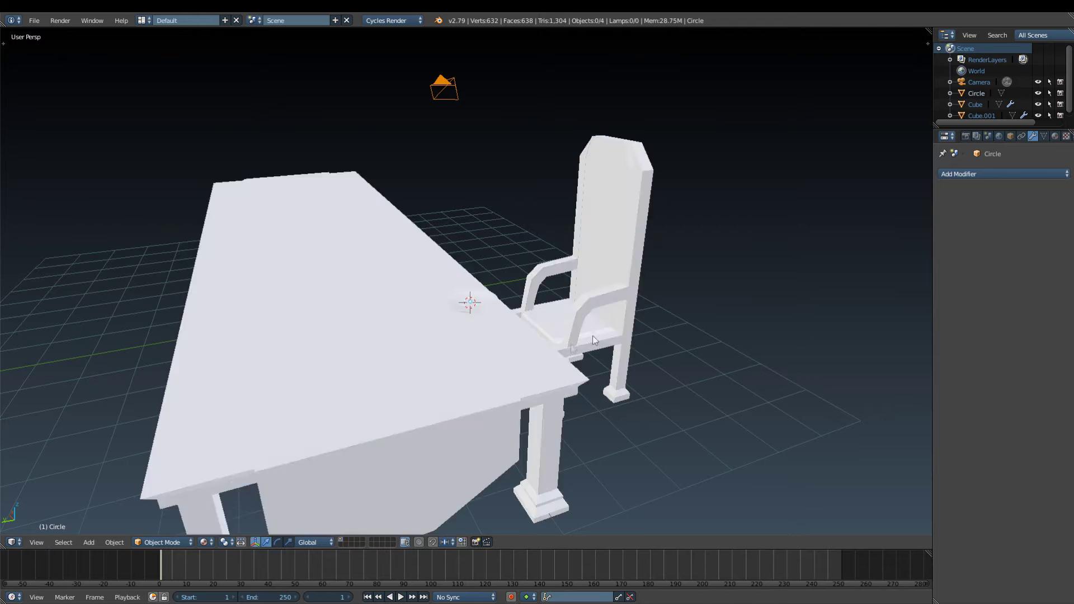
middle_drag(593, 337, 492, 279)
click(1054, 136)
click(1023, 291)
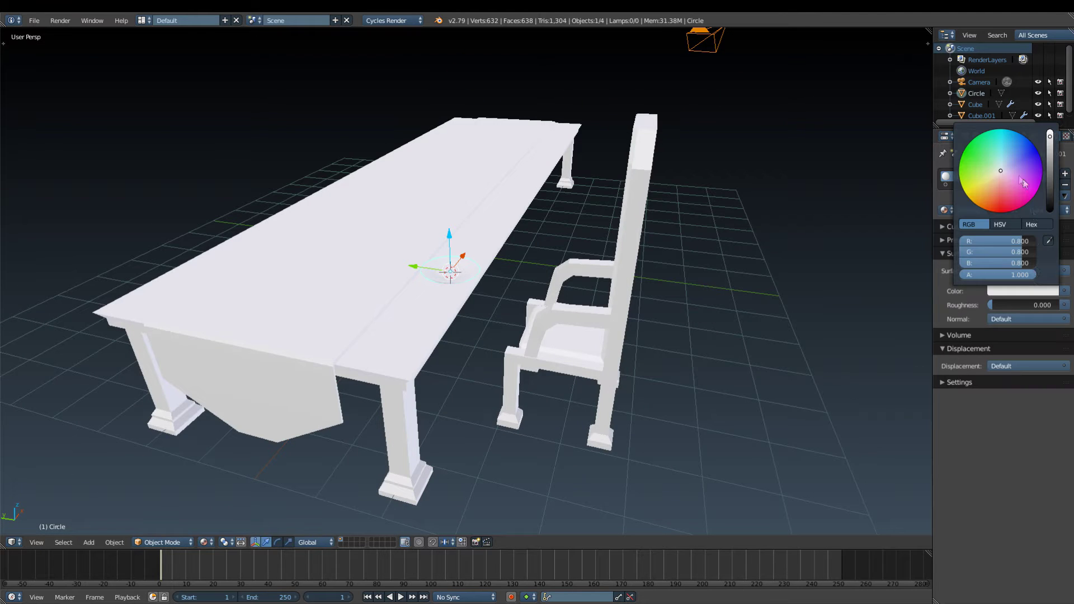
scroll(1004, 171, down, 3)
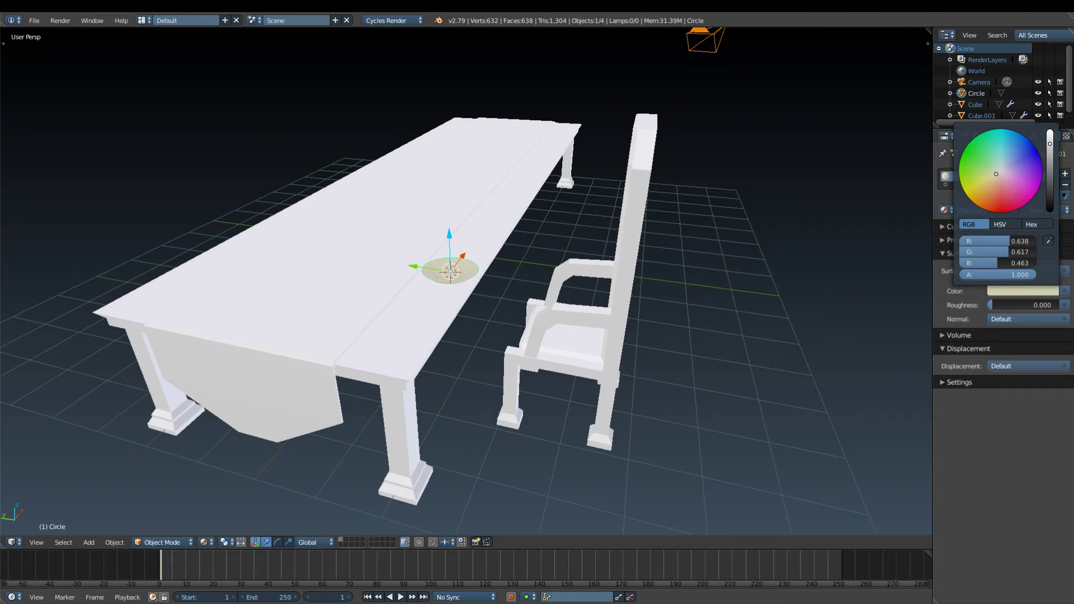
- Colour the table's Material.002 a red-brown wood tone
middle_drag(643, 280, 562, 271)
right_click(392, 313)
click(1061, 174)
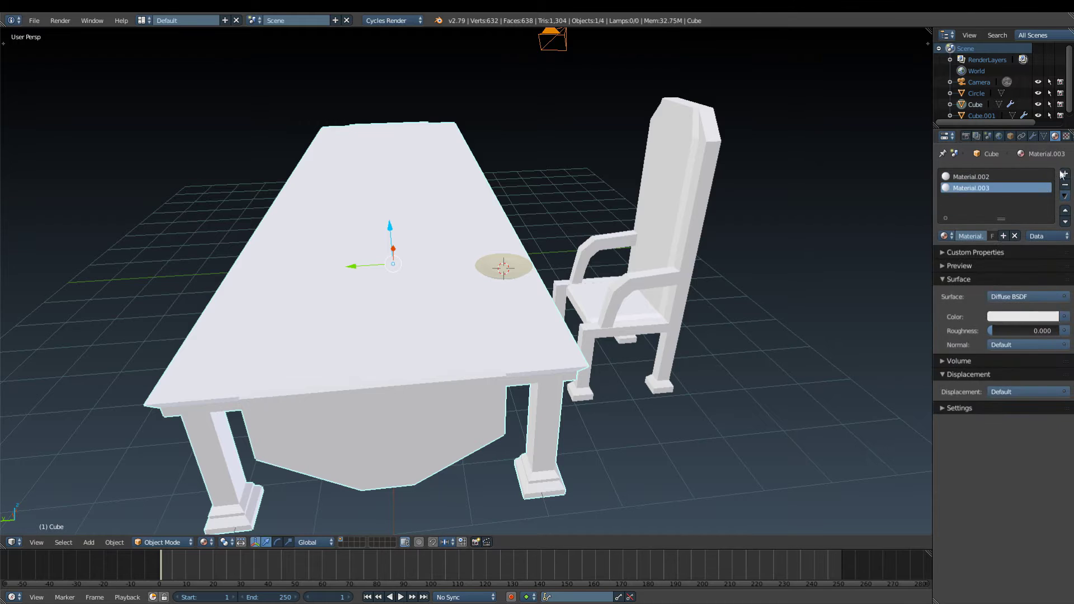
click(971, 176)
click(1023, 317)
click(995, 223)
scroll(996, 223, down, 5)
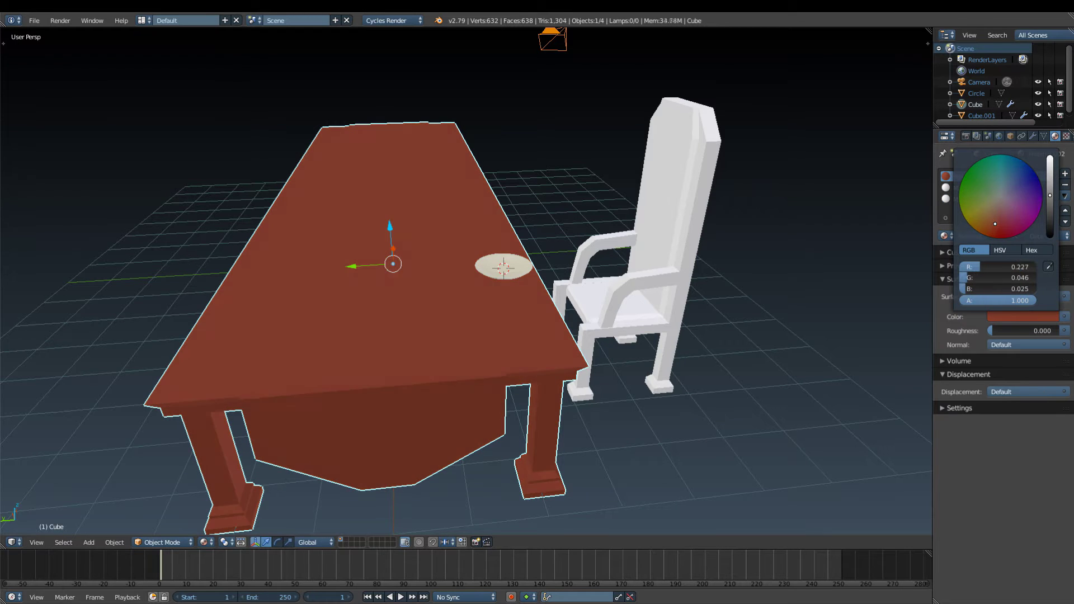
- Set Material.003 to bright red and remove the unneeded third material slot
click(971, 187)
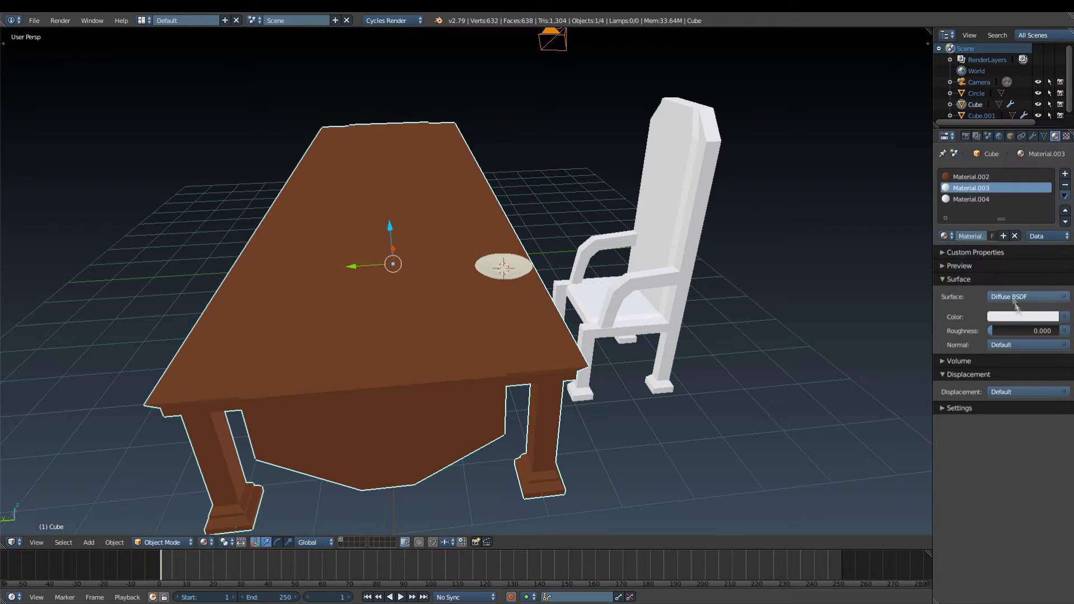
click(1023, 316)
click(998, 234)
click(1066, 188)
- Select the runner strip's faces and assign the red Material.003 to them
key(Tab)
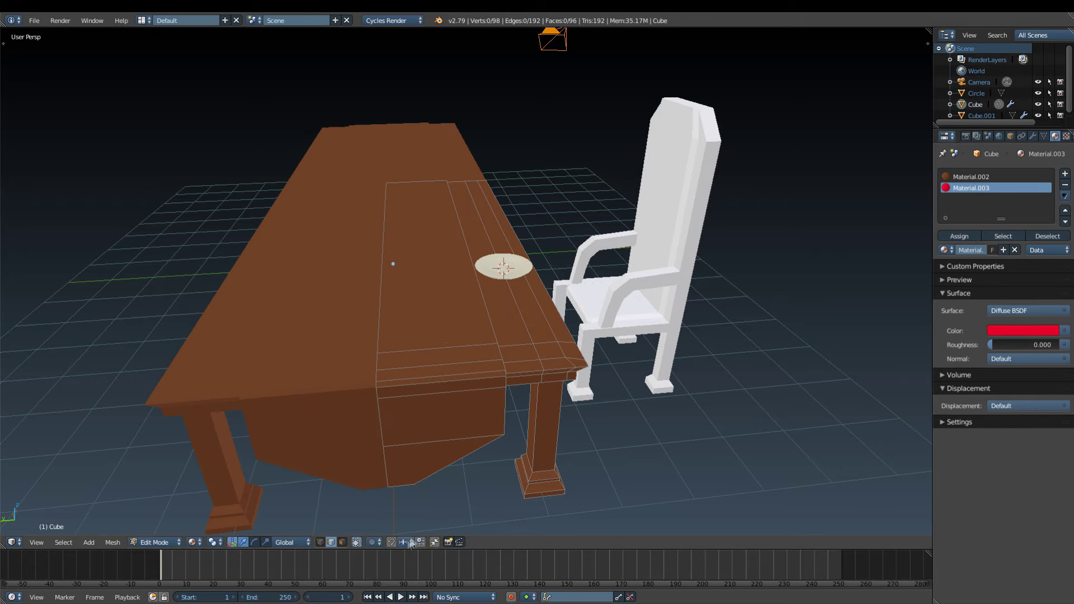
key(l)
middle_drag(449, 436, 333, 244)
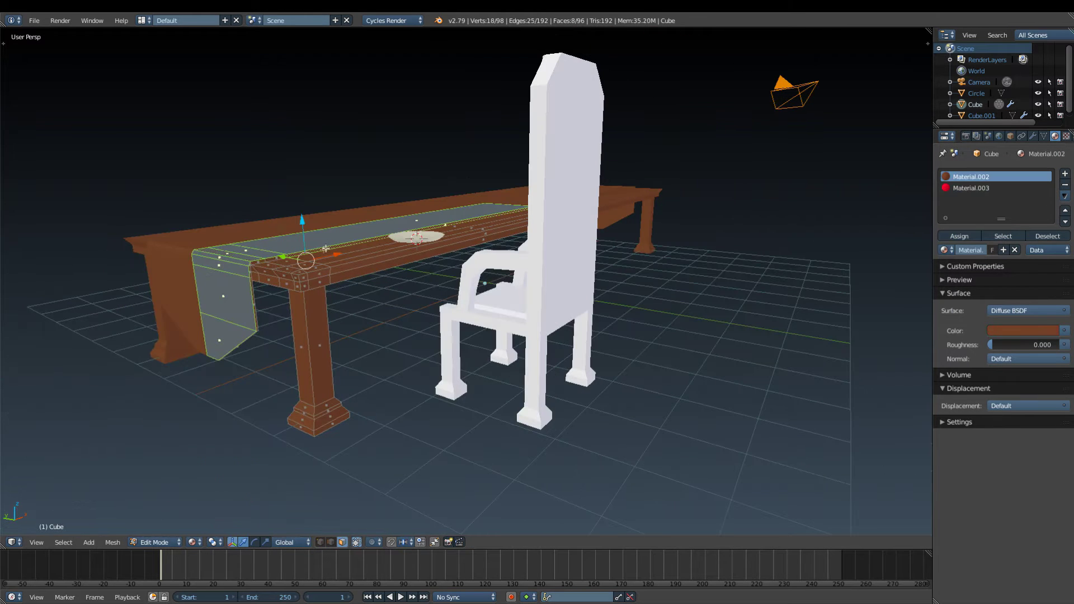
key(KP_Decimal)
shift+right_click(521, 107)
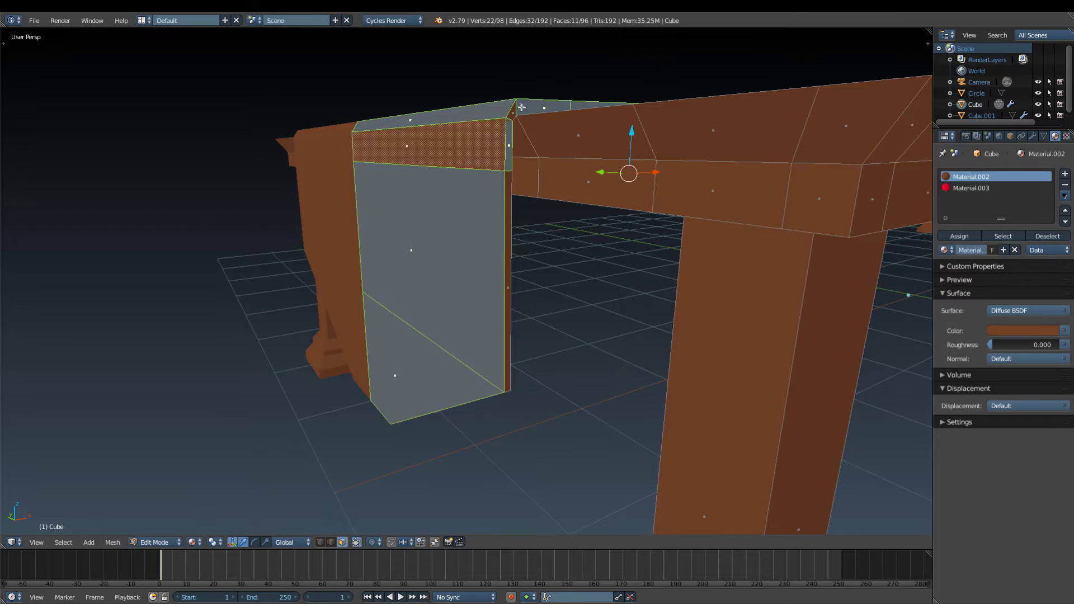
middle_drag(501, 291, 415, 206)
click(971, 188)
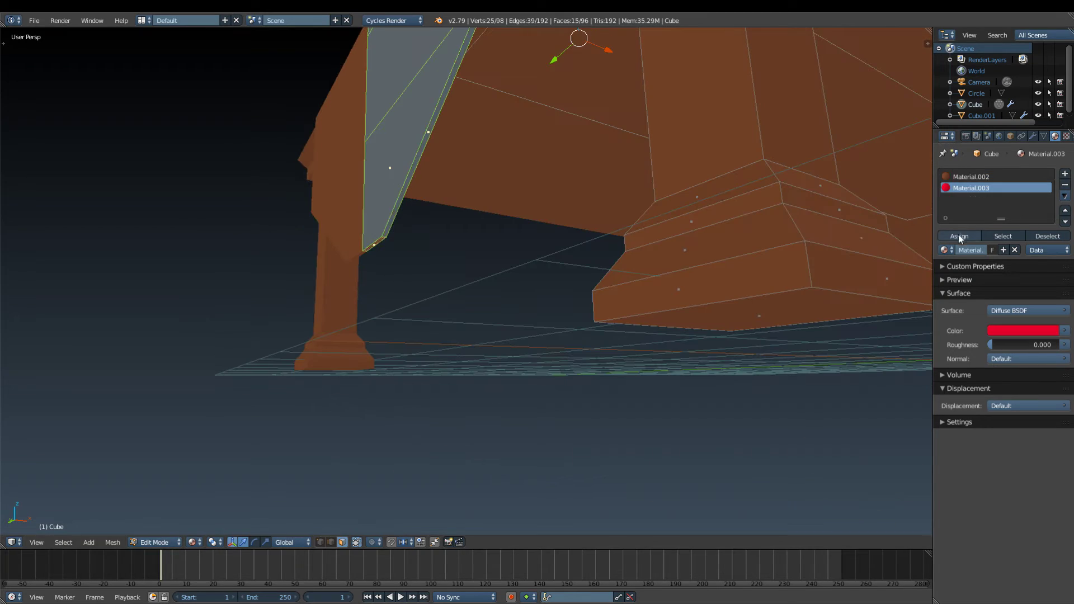
click(959, 236)
key(Tab)
- Copy the table's brown hex colour into the armchair's main material Material.005
middle_drag(563, 257, 482, 291)
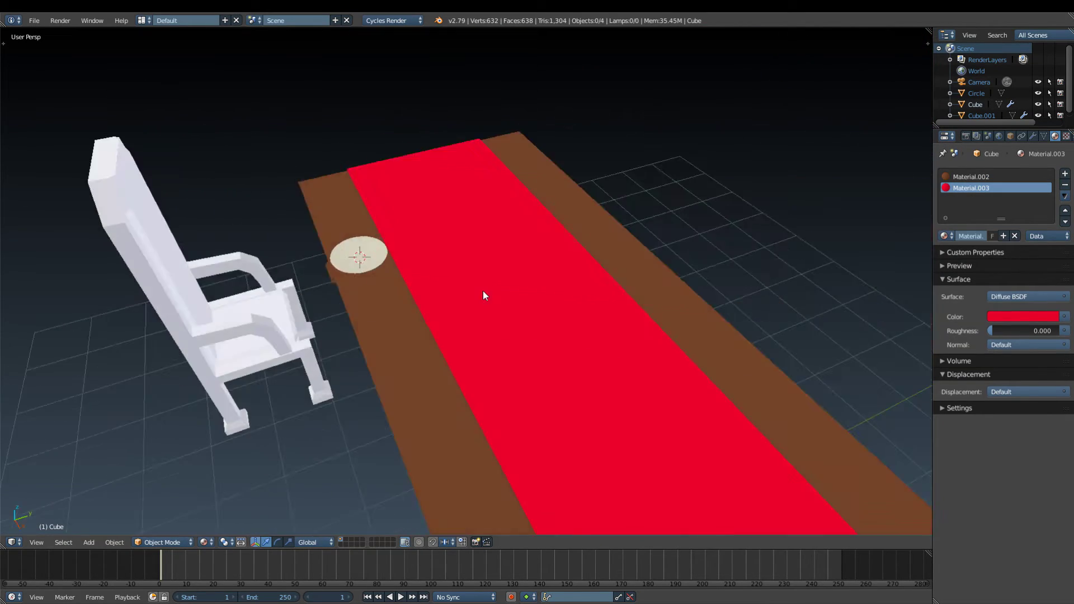
right_click(623, 263)
right_click(399, 306)
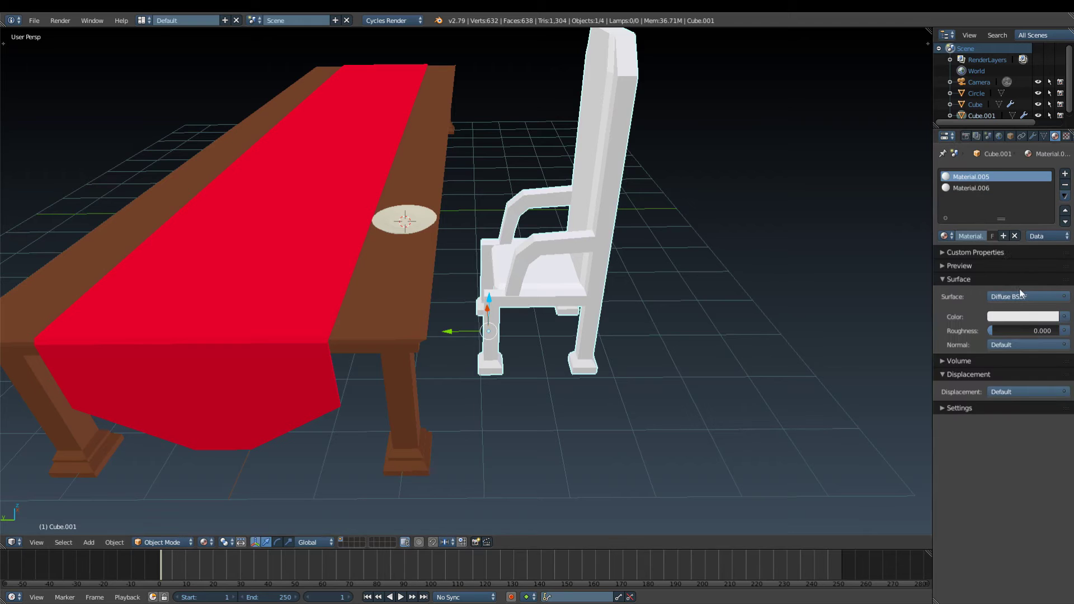
click(1016, 316)
click(1035, 252)
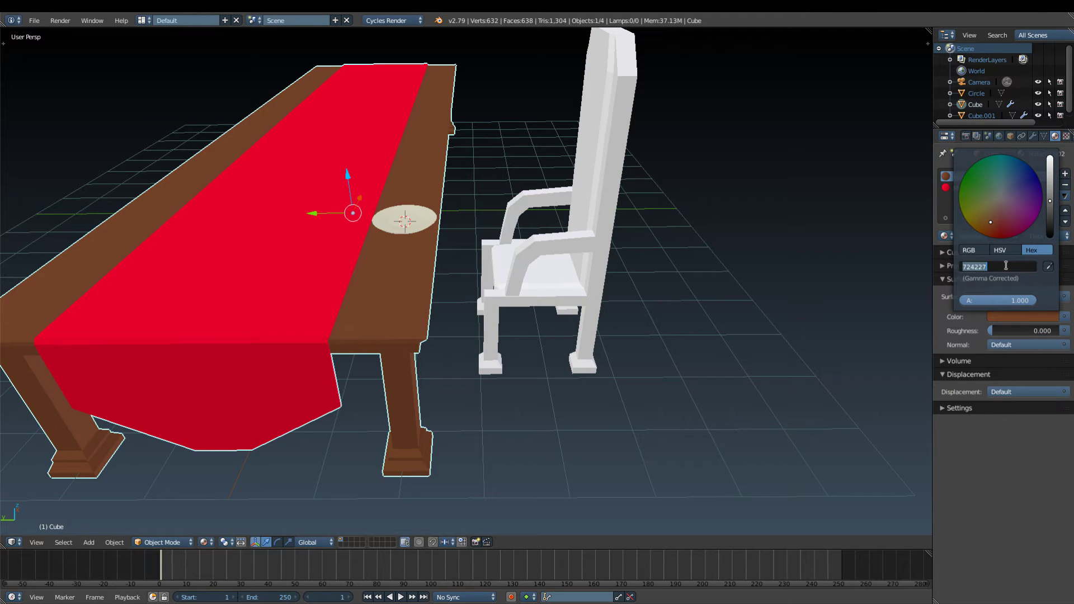
key(ctrl+c)
right_click(587, 252)
click(1016, 316)
click(999, 267)
key(ctrl+v)
key(Return)
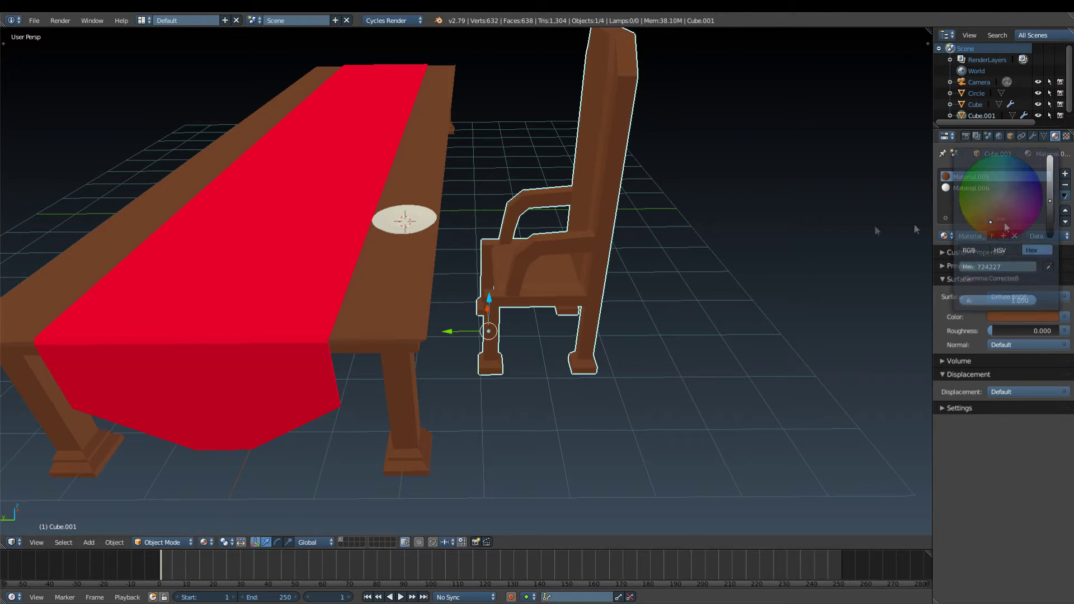
- Set the chair's second material, Material.006, to the same red as the table runner
click(971, 188)
click(1022, 317)
key(ctrl+v)
right_click(386, 269)
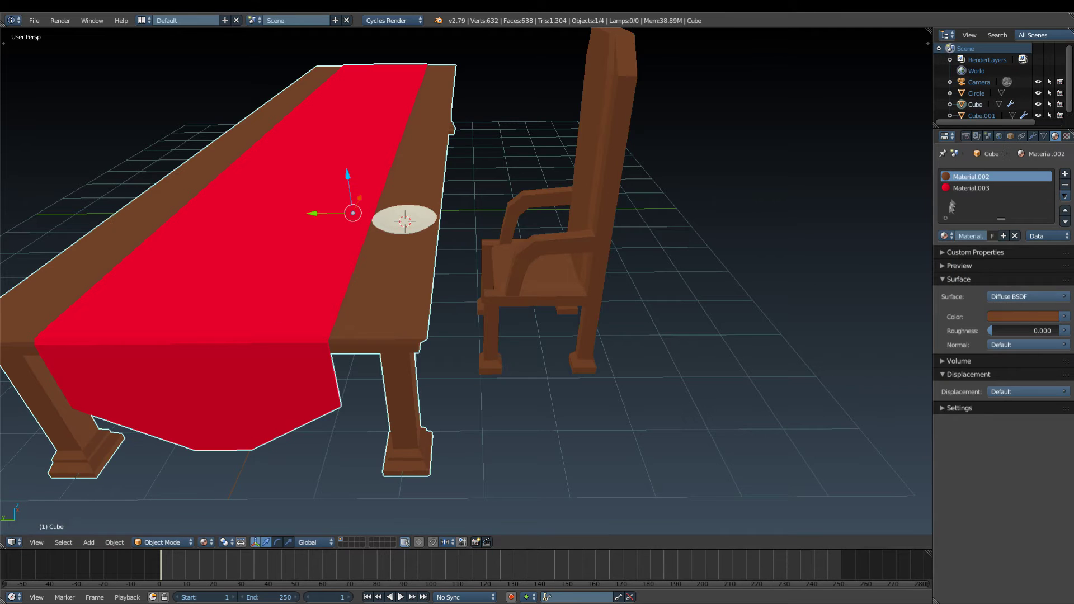
click(972, 188)
click(1028, 316)
right_click(604, 235)
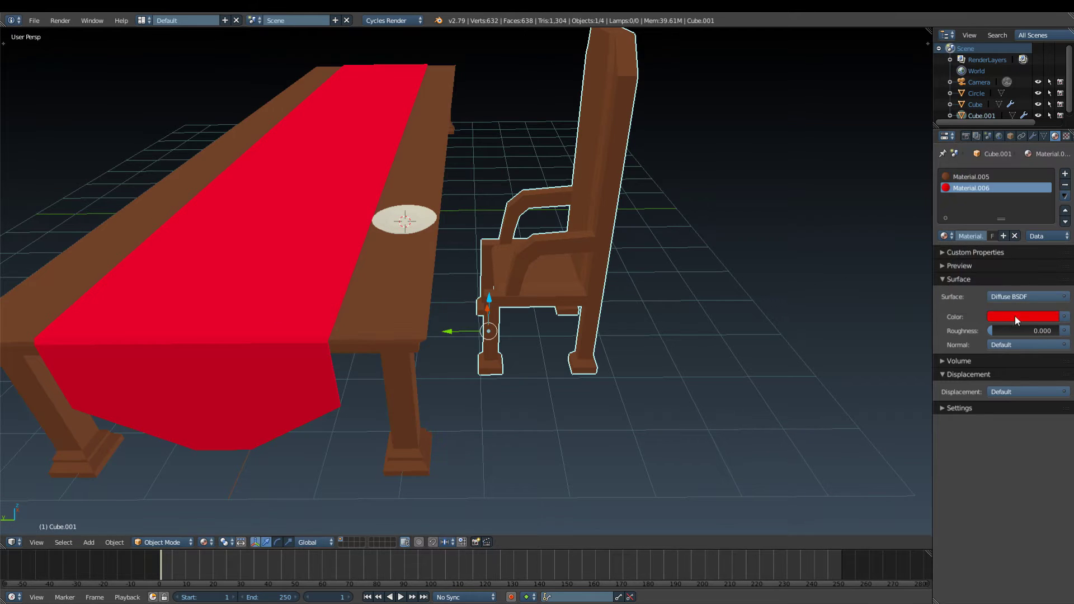
click(1015, 317)
click(1014, 262)
key(Return)
- Assign the red material to the chair's seat and back faces in Edit Mode
key(Tab)
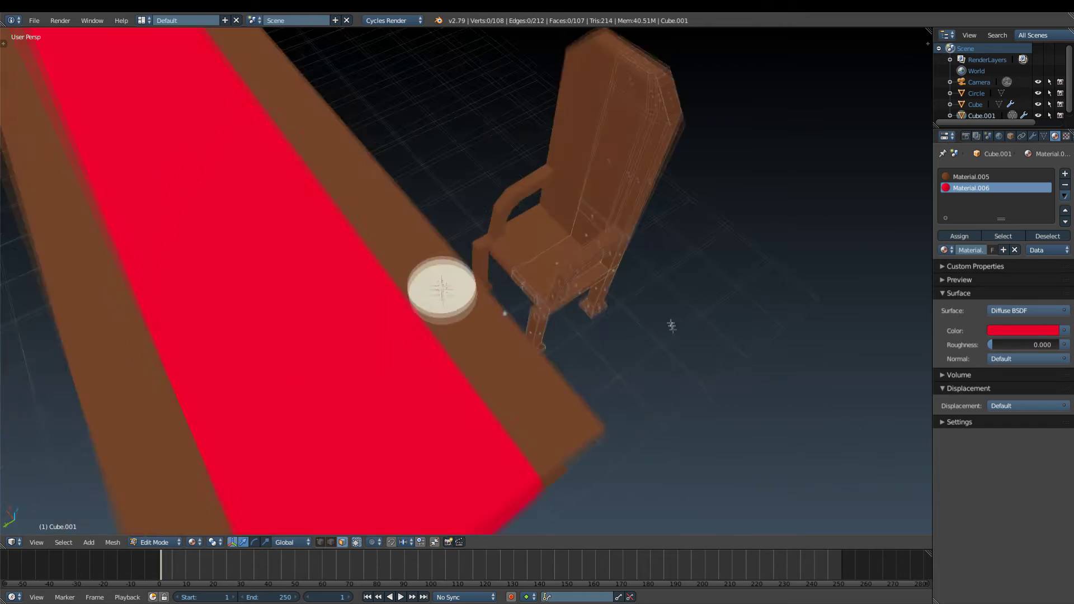
middle_drag(598, 286, 697, 305)
scroll(697, 305, up, 3)
right_click(524, 291)
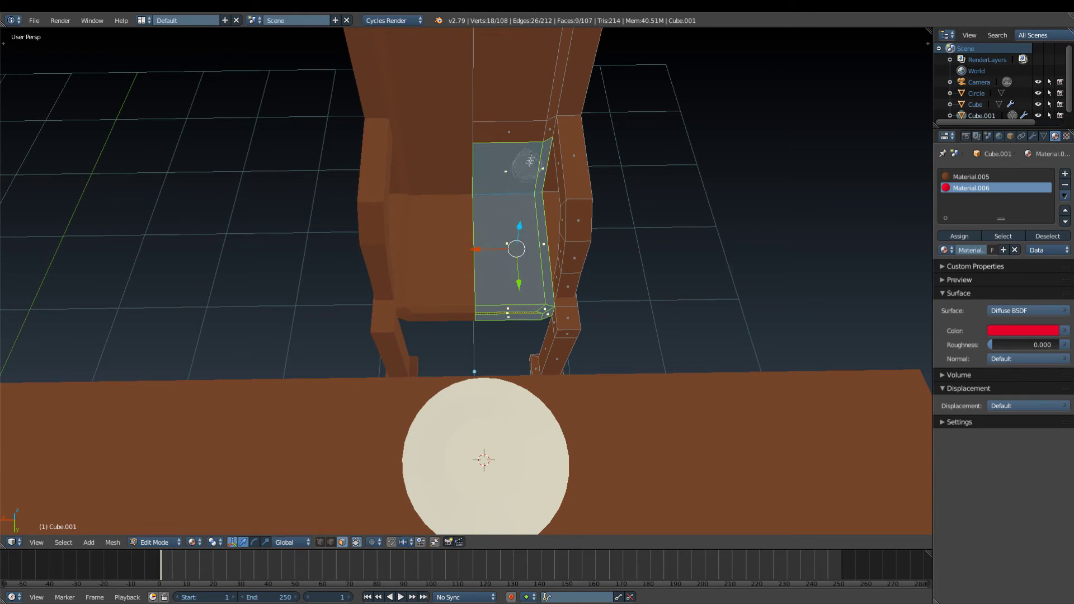
shift+right_click(520, 89)
middle_drag(521, 89, 501, 392)
shift+right_click(501, 392)
scroll(515, 217, up, 2)
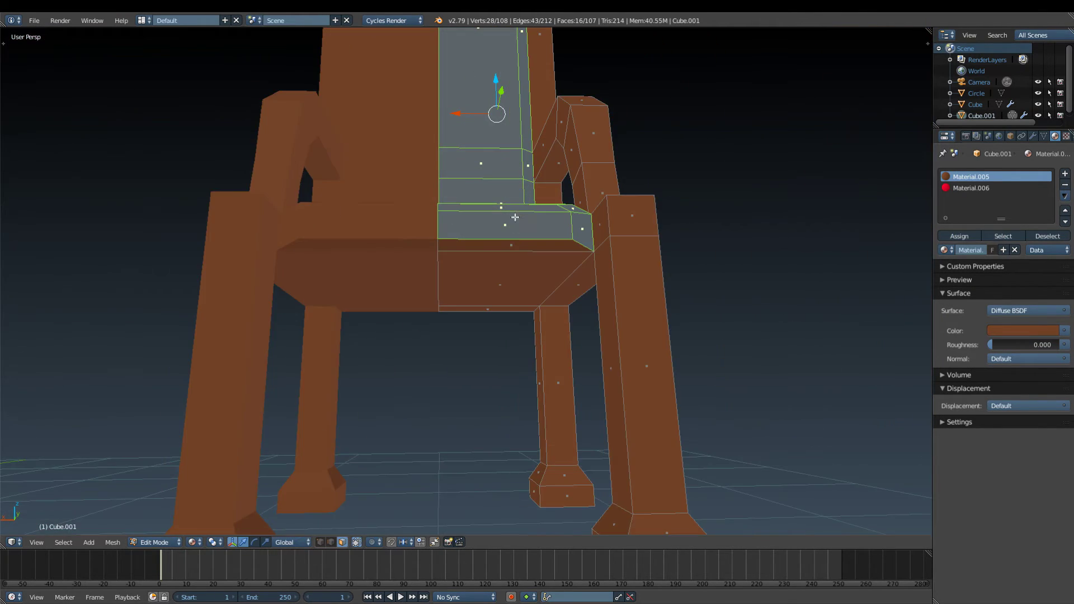
middle_drag(515, 217, 522, 233)
click(971, 188)
click(959, 236)
key(Tab)
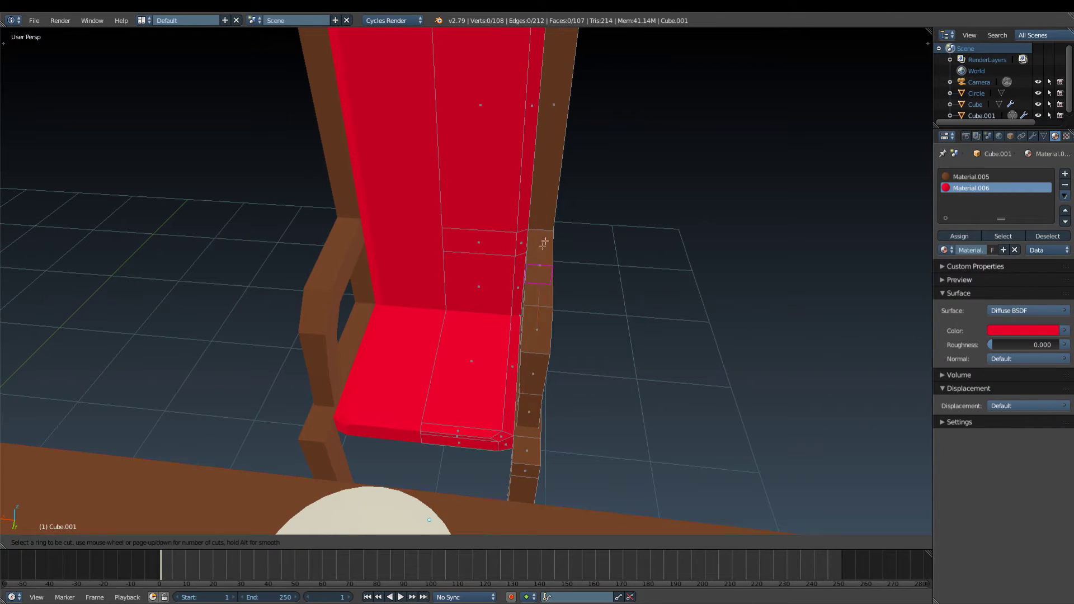
- Loop cut the chair arm and scale the new loop into a strip for the red pad
click(544, 242)
right_click(532, 292)
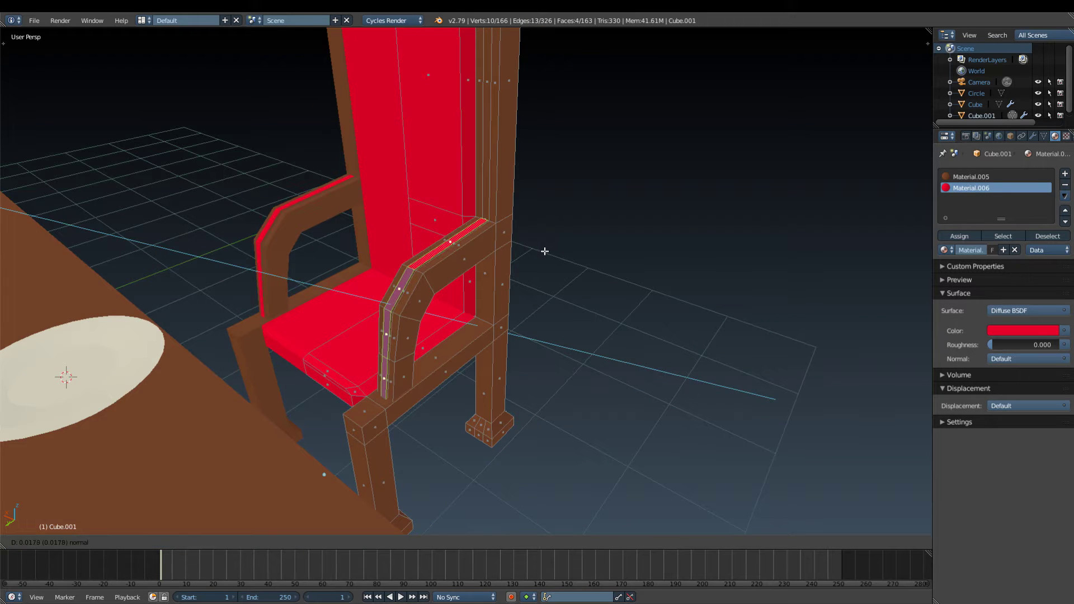
key(s)
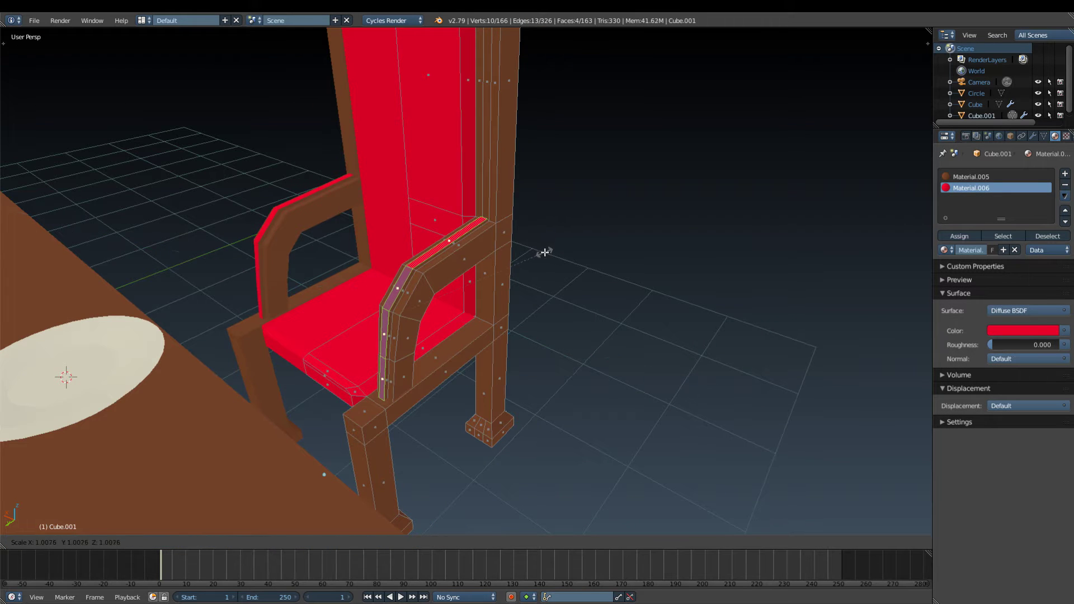
click(544, 252)
key(a)
middle_drag(544, 252, 366, 197)
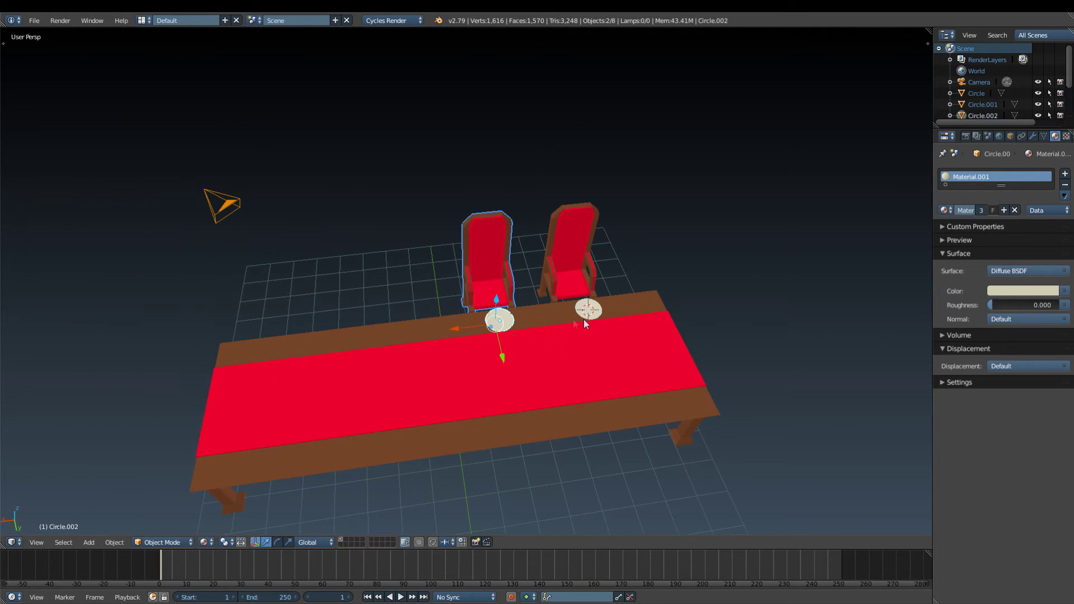
- Duplicate the chair and plate to the table's left end, then select all four pairs
key(shift+d)
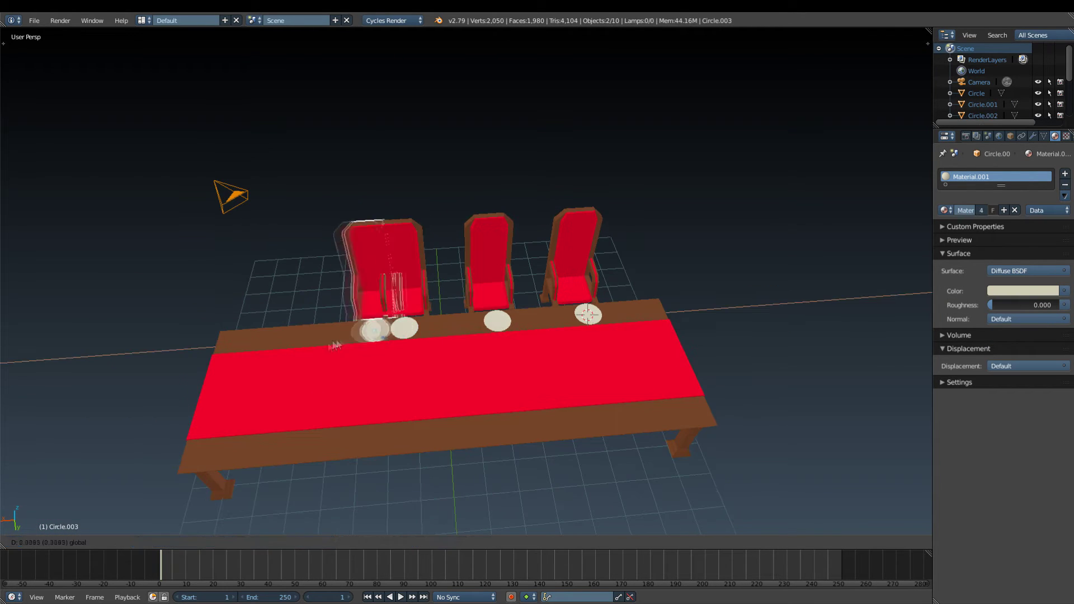
click(271, 347)
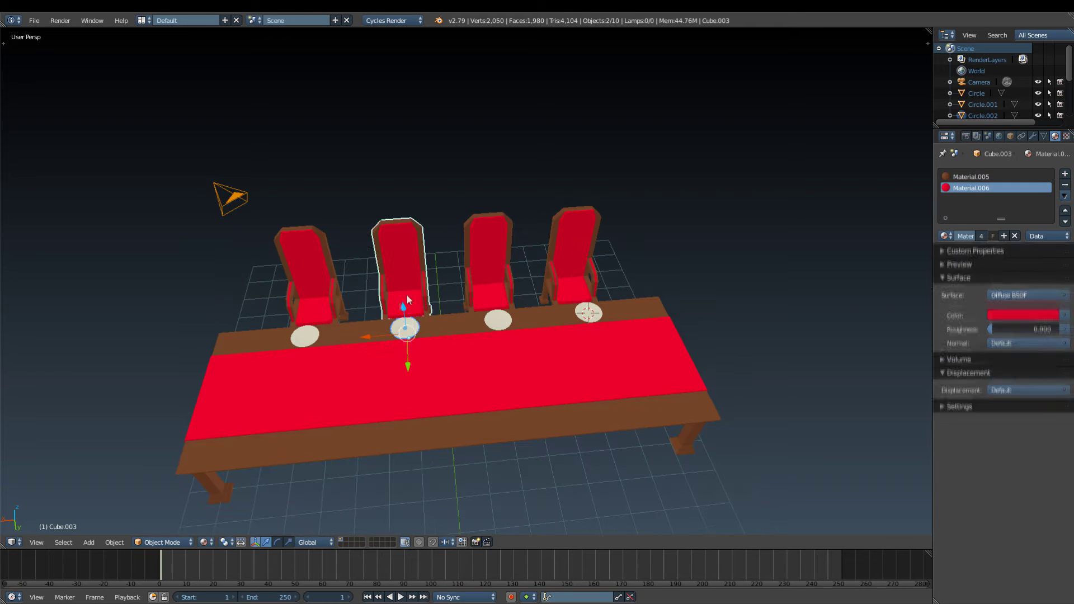
shift+click(304, 337)
shift+click(498, 322)
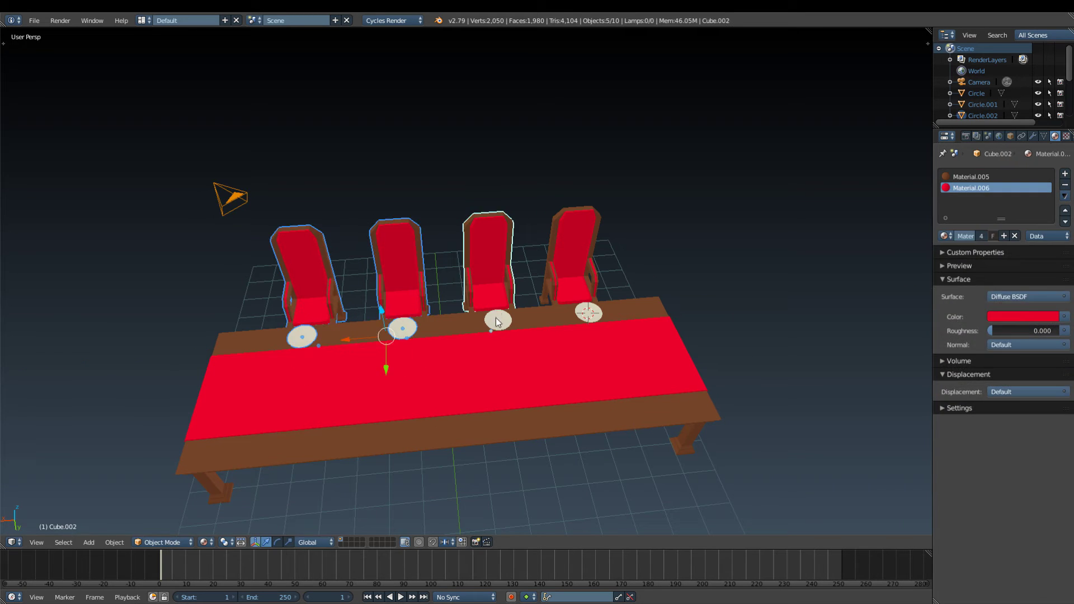
shift+click(577, 263)
shift+click(589, 312)
mouse_move(467, 285)
middle_down()
mouse_move(583, 279)
mouse_move(540, 270)
middle_up()
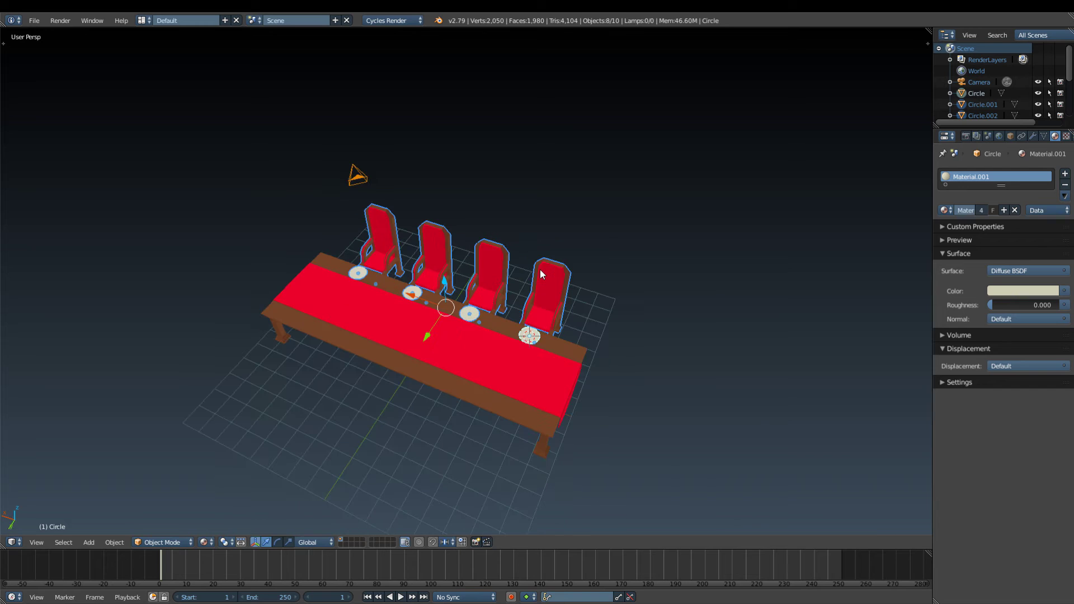
- Copy the four chair-and-plate pairs, rotate them 180° on Z and move them along Y to the opposite side
key(shift+d)
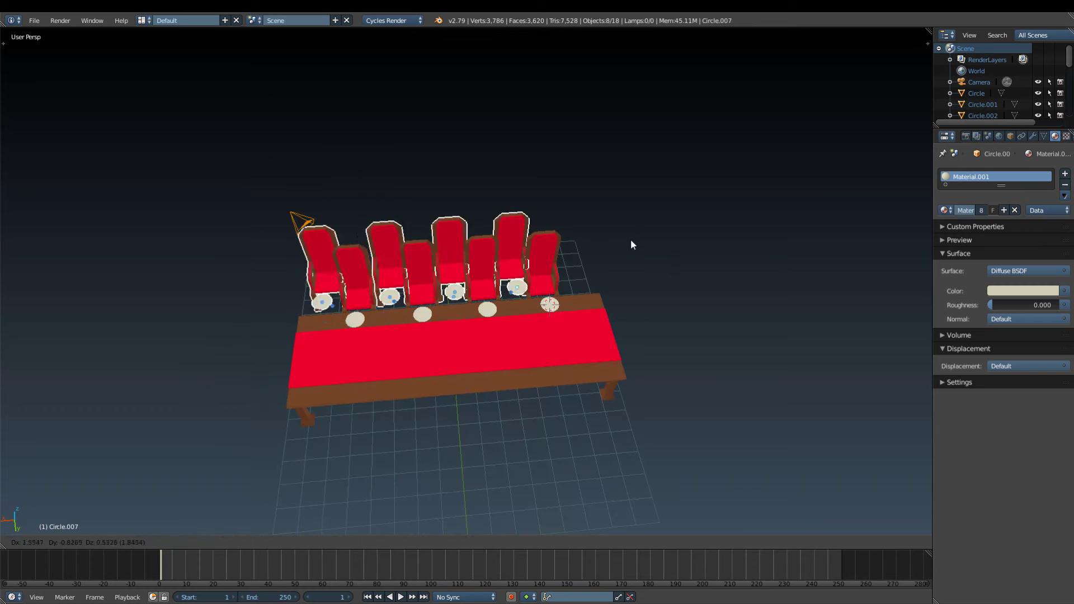
right_click(589, 246)
text(rz180)
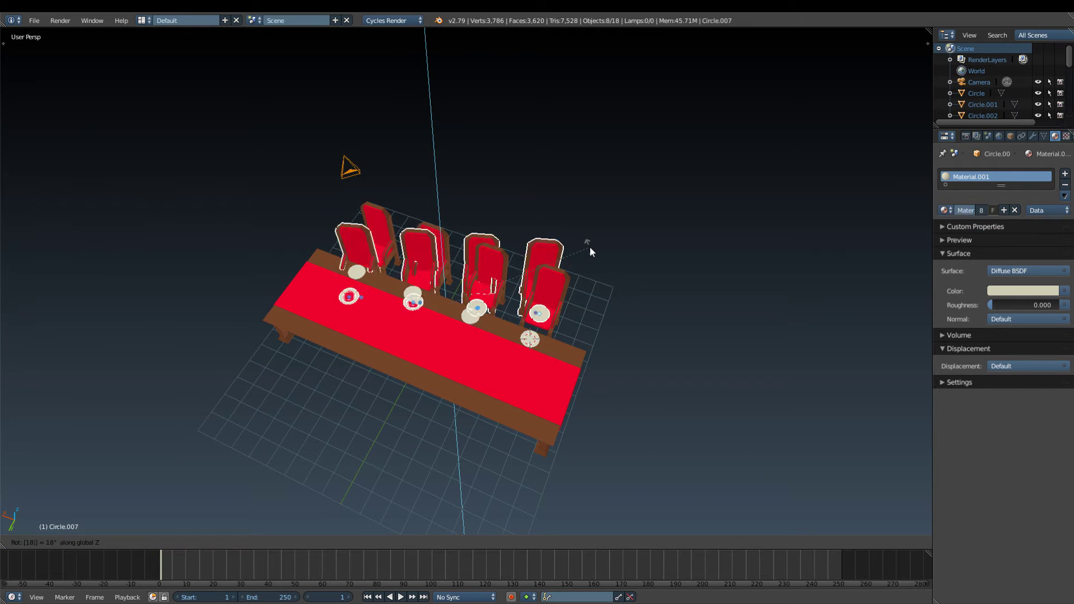
key(Return)
key(g)
key(y)
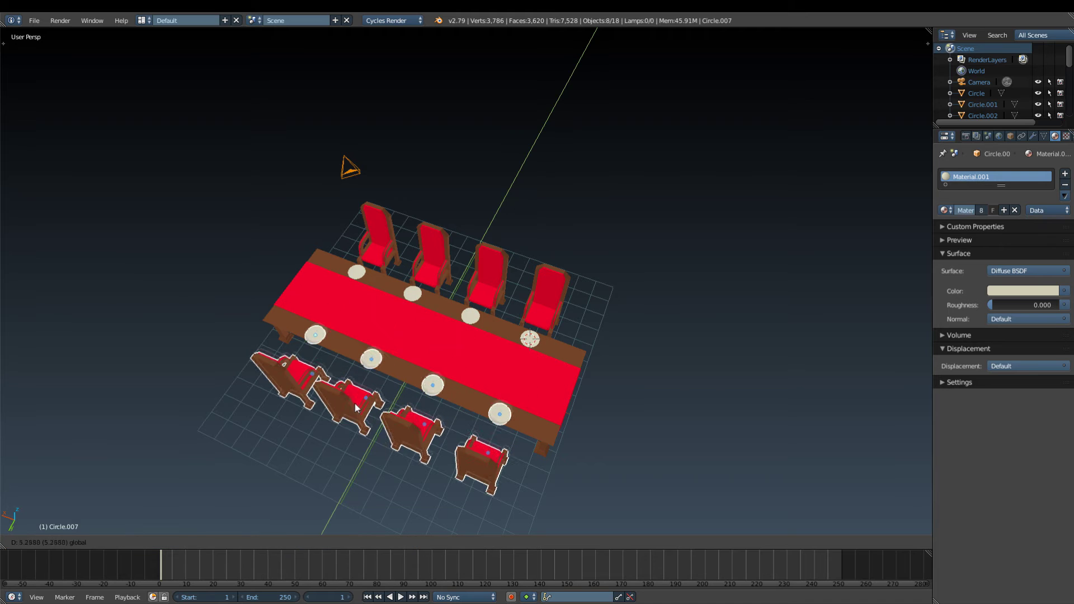
click(354, 404)
- Check the new far-side chairs, then deselect all and view along the table
right_click(481, 448)
middle_drag(481, 448, 455, 444)
right_click(564, 280)
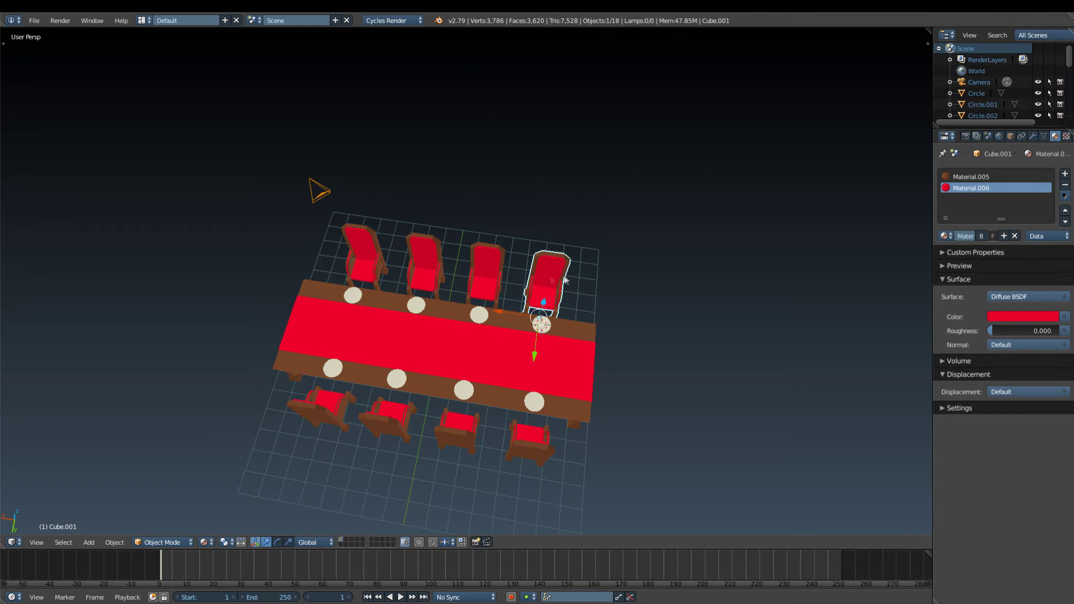
key(a)
middle_drag(450, 349, 462, 322)
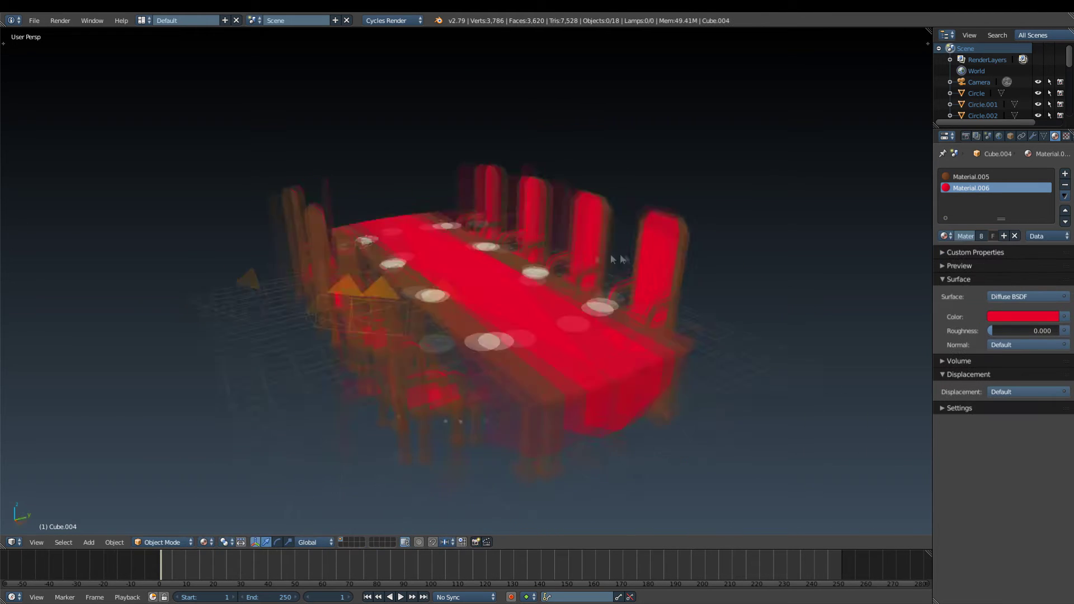
scroll(461, 321, up, 3)
- Add a small circle, fill it and inset a flat ring for the goblet base
key(shift+a)
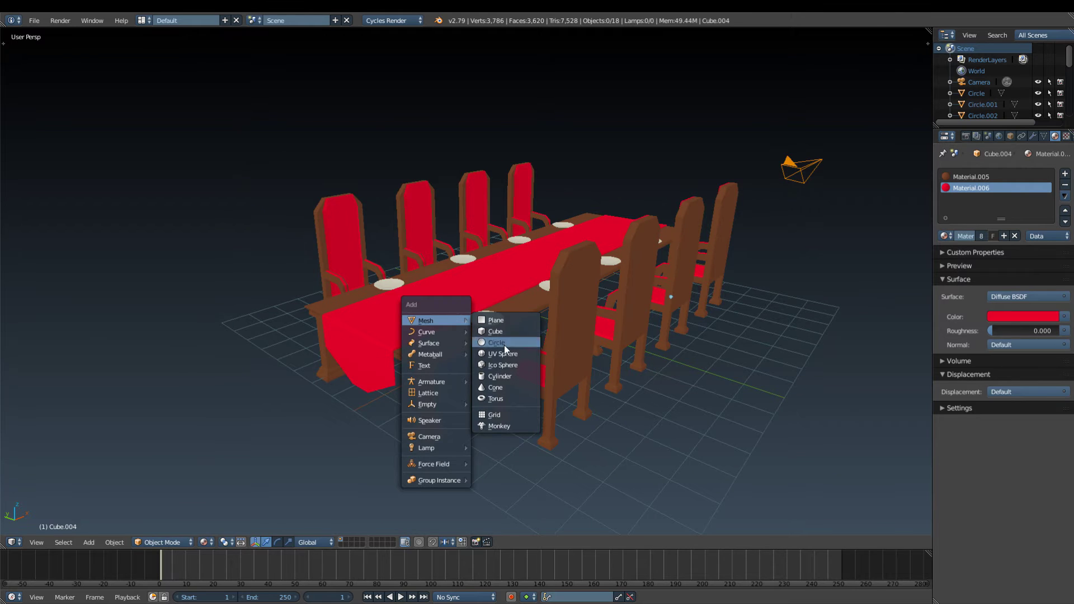
click(496, 342)
scroll(496, 347, up, 3)
key(s)
middle_drag(559, 336, 623, 315)
key(Tab)
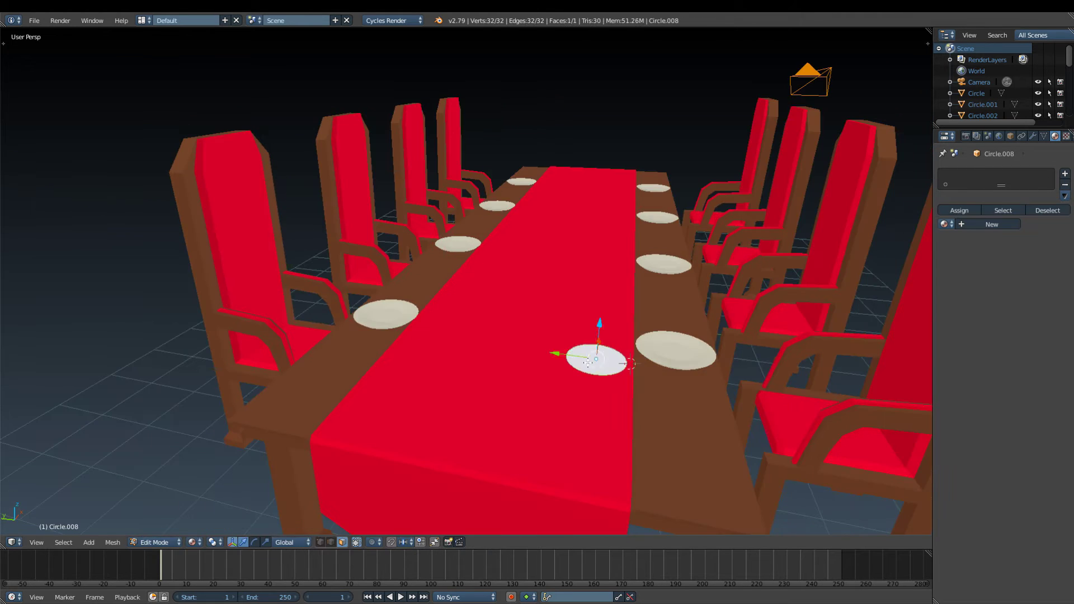
key(f)
scroll(623, 314, up, 3)
key(e)
right_click(623, 314)
key(s)
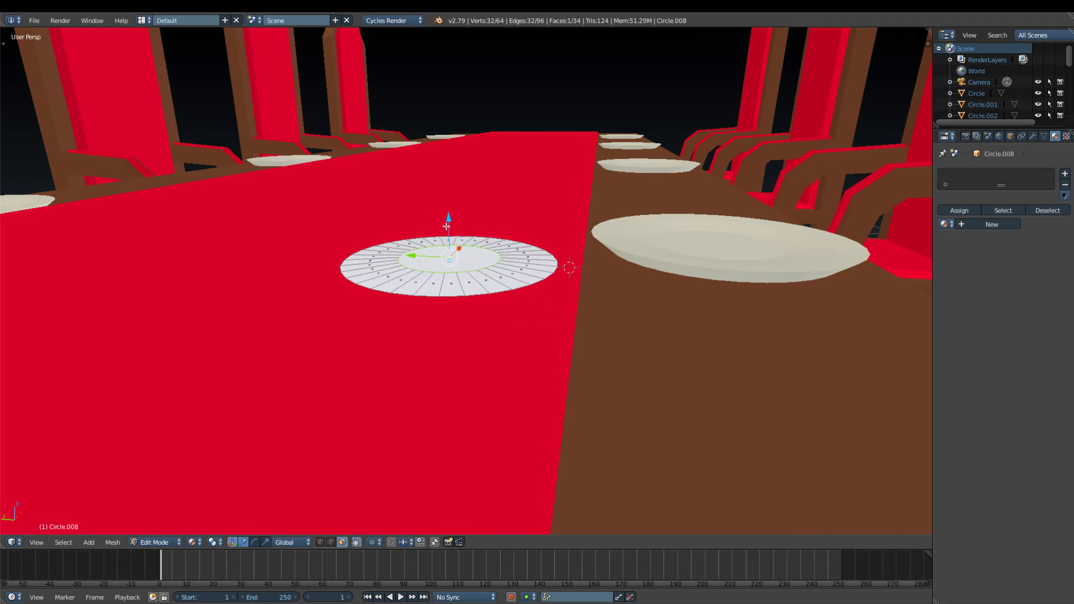
- Extrude a thin stem up from the base ring and adjust its height
alt+right_click(523, 247)
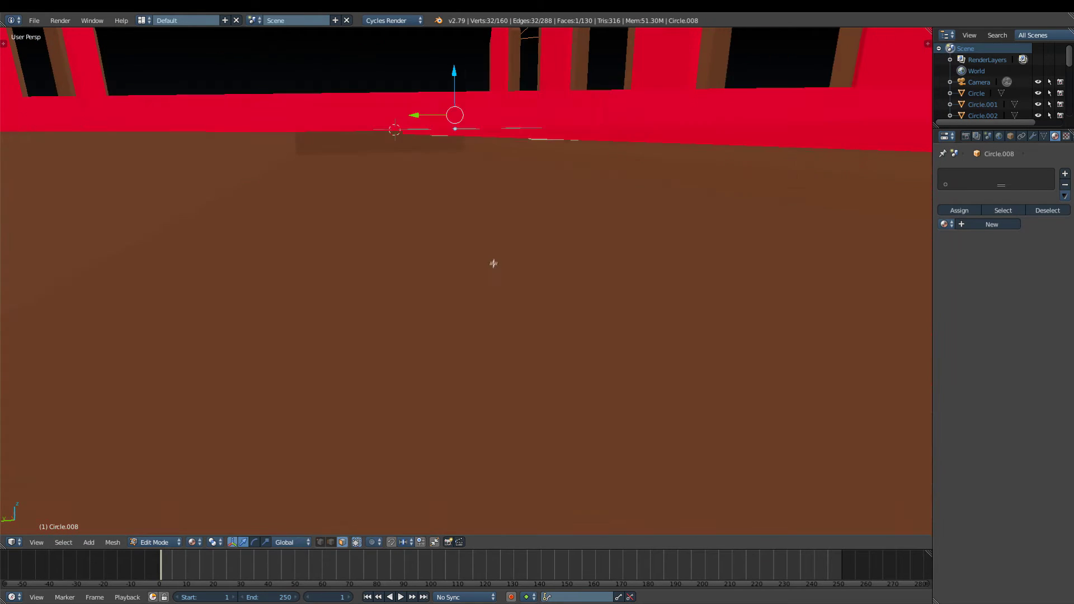
click(549, 277)
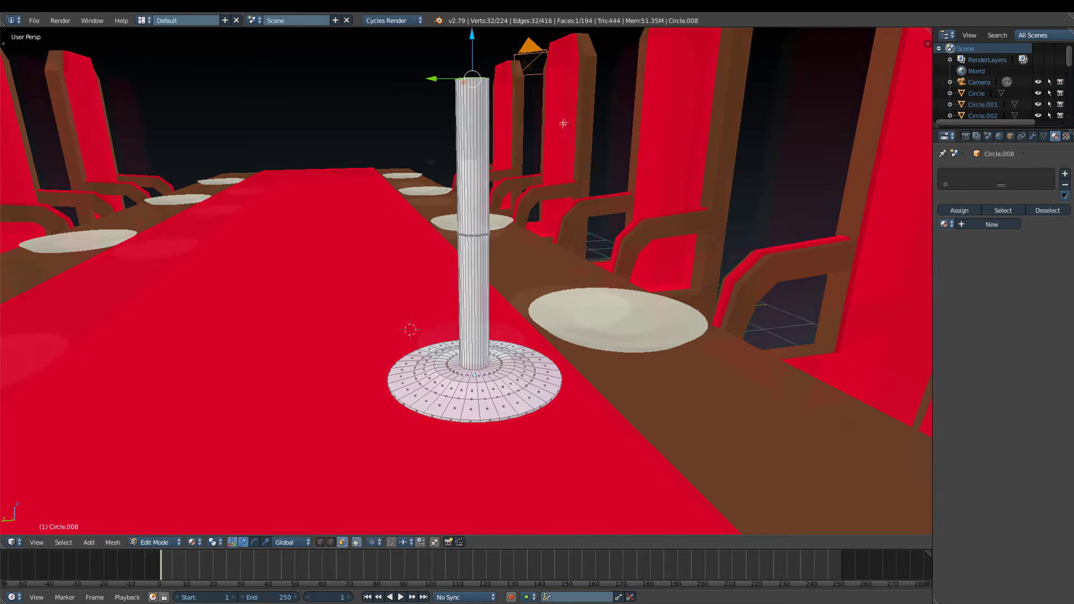
middle_drag(549, 276, 280, 226)
click(287, 277)
key(a)
middle_drag(287, 277, 481, 307)
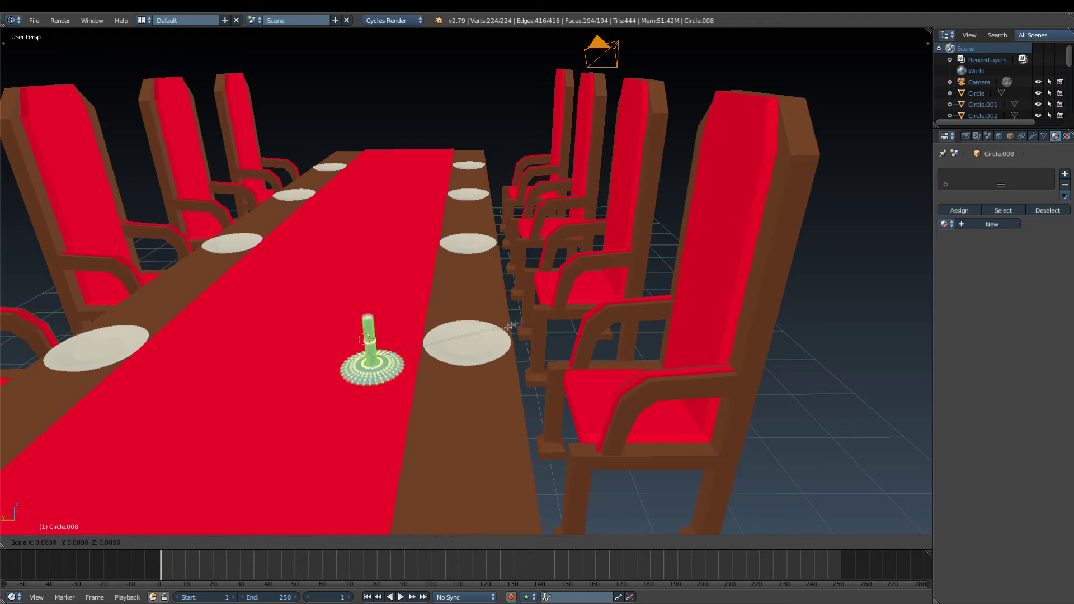
click(339, 28)
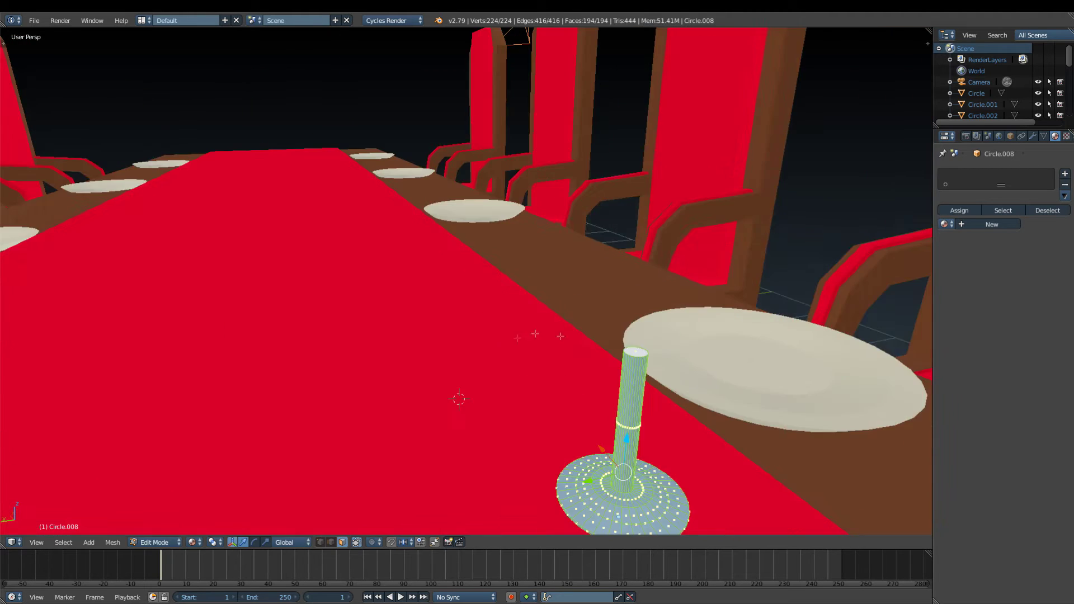
middle_drag(338, 28, 392, 224)
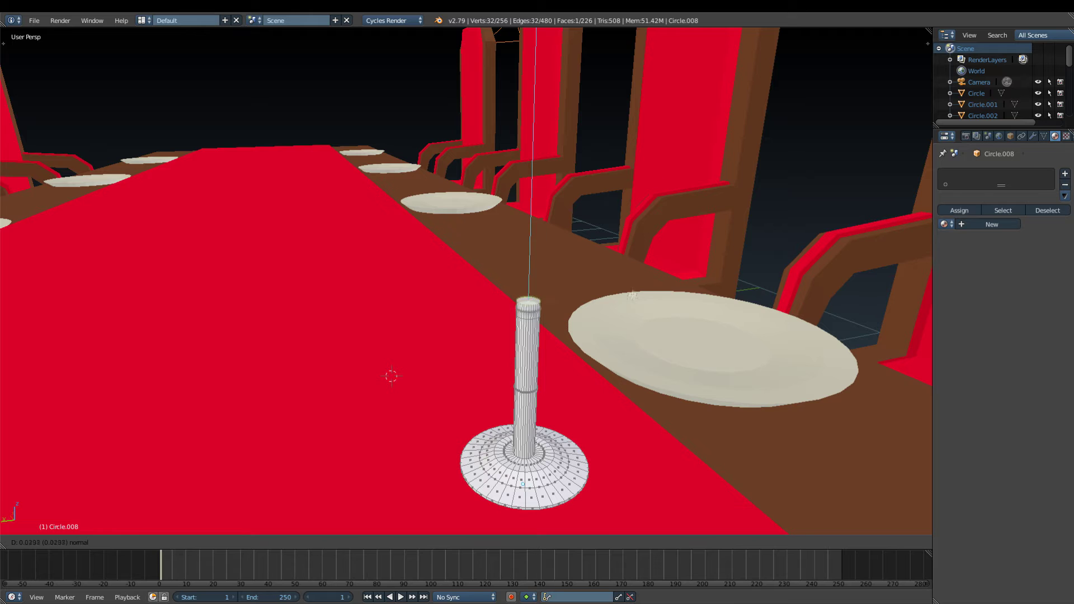
- Extrude the stem top out into a wider rim and up into a tall cup
click(528, 268)
key(e)
click(629, 271)
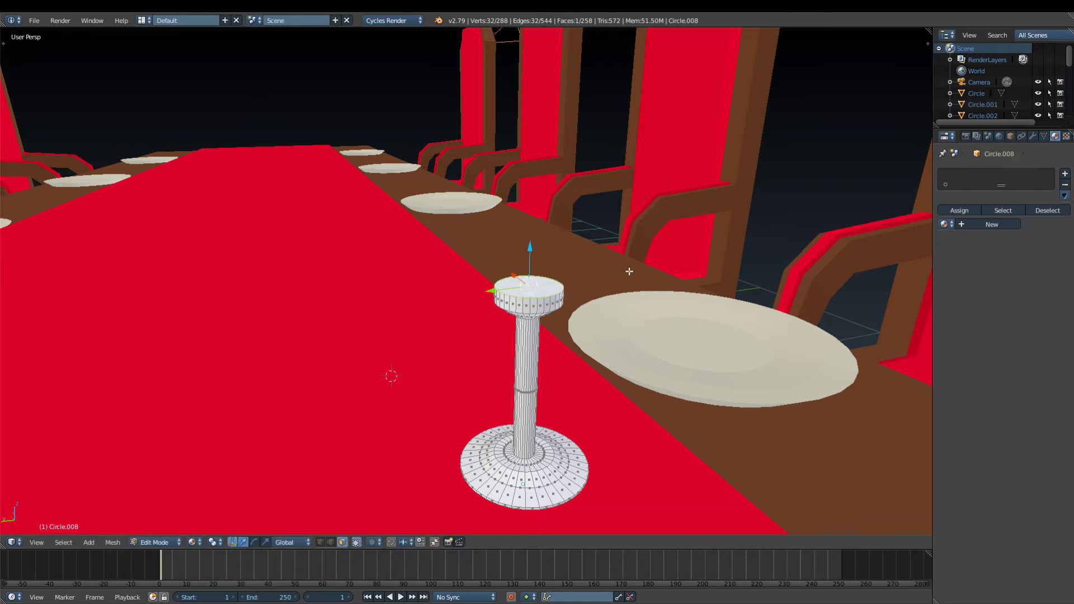
key(e)
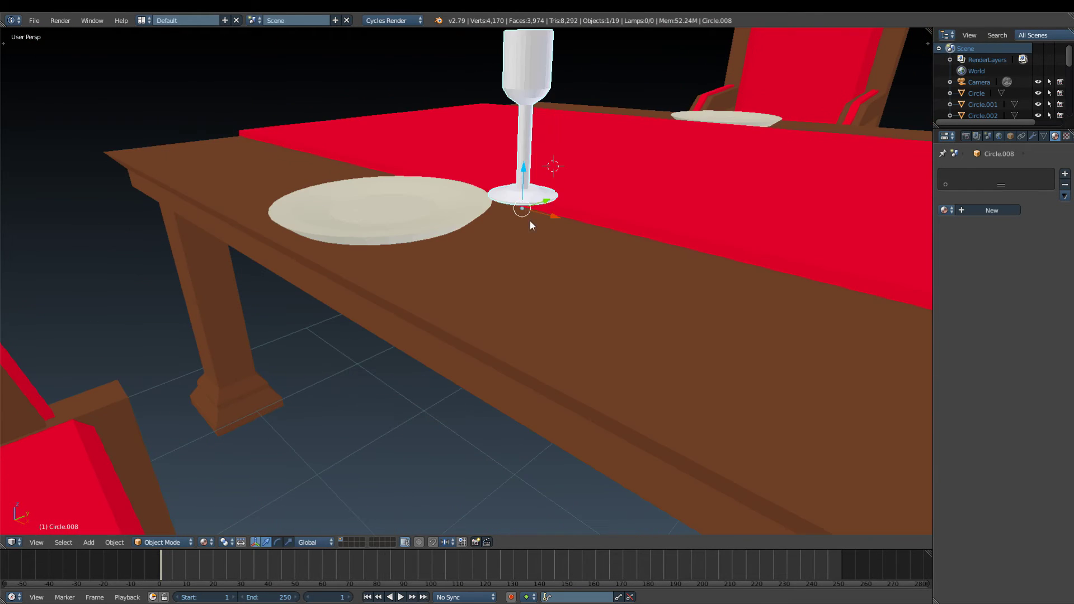
- Lower the goblet onto the table and give it a new Glass BSDF material
key(g)
key(z)
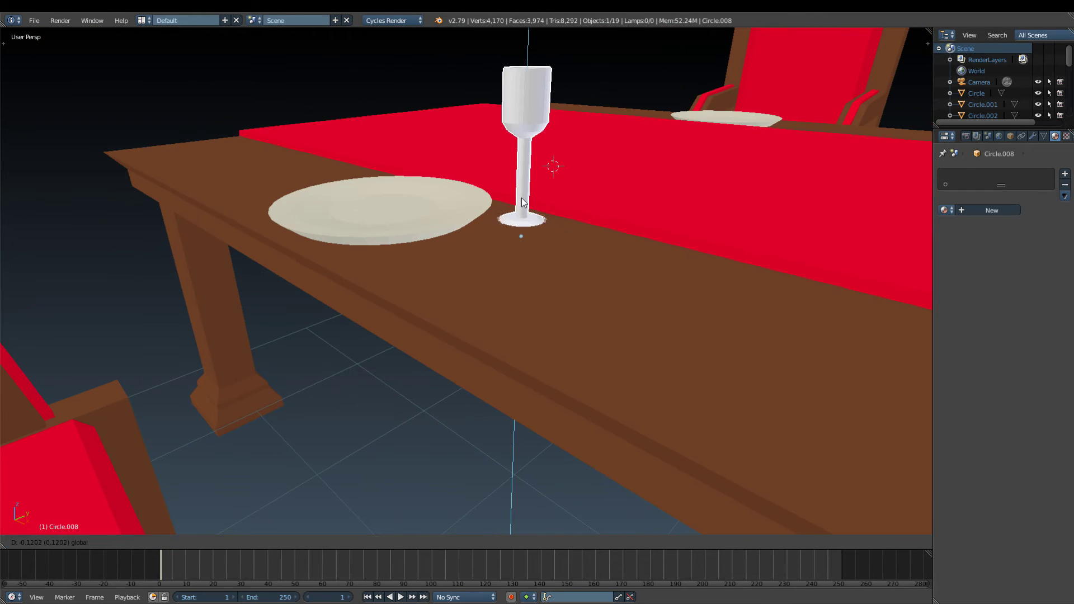
click(1000, 237)
click(991, 209)
click(1031, 271)
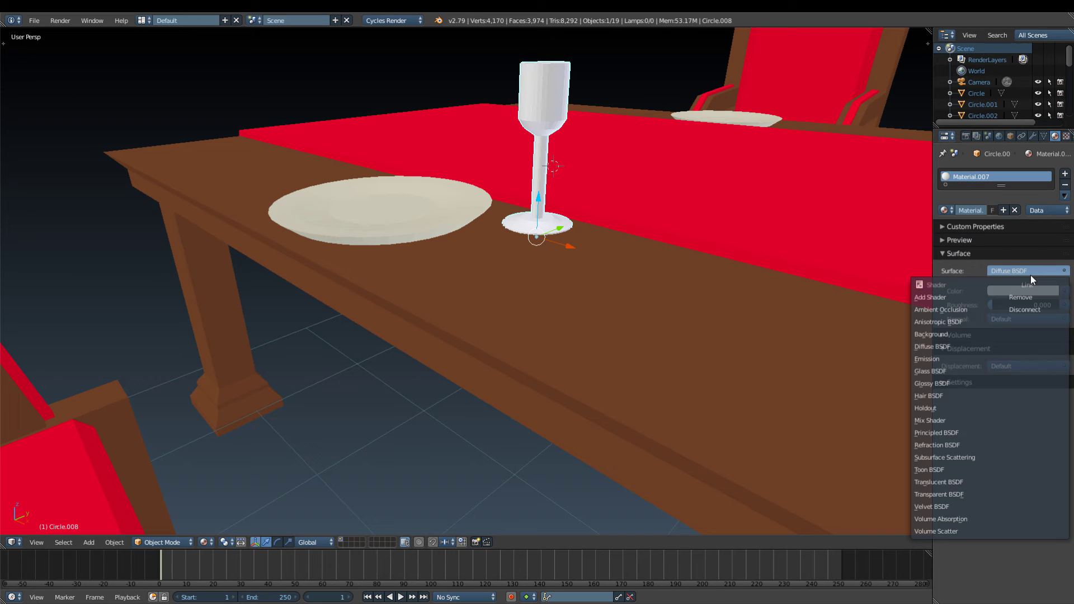
click(945, 368)
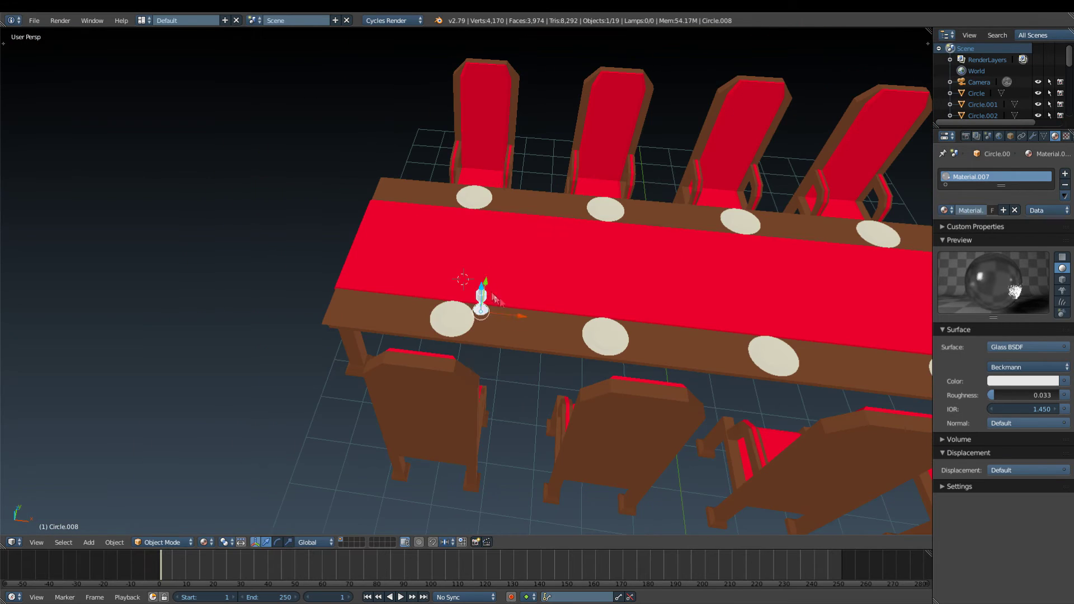
- Place the goblet beside a plate and copy it beside the remaining plates on both sides
key(g)
click(491, 277)
key(shift+d)
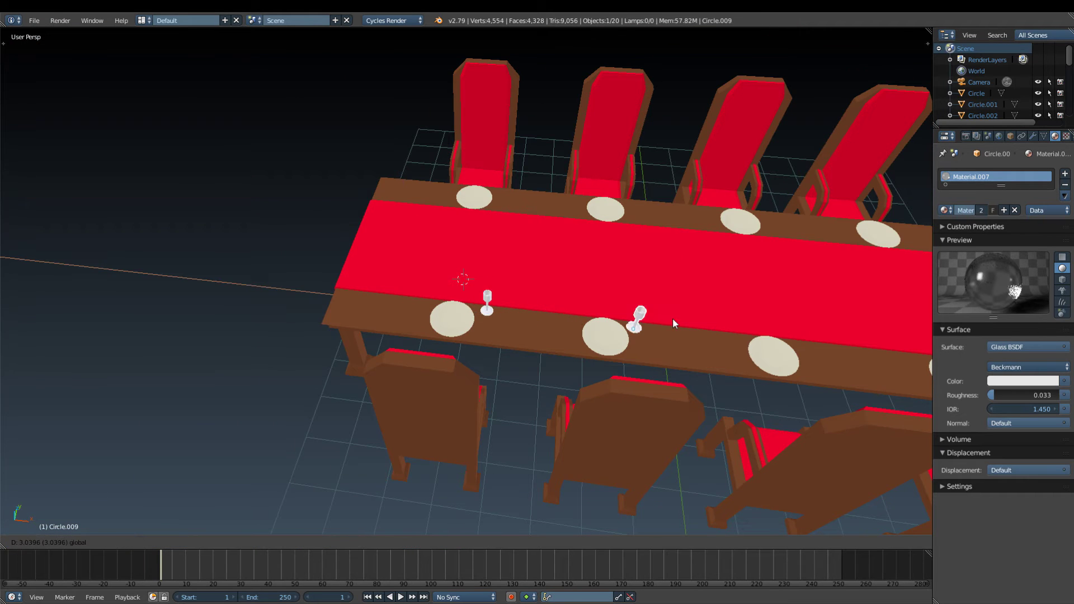
click(643, 316)
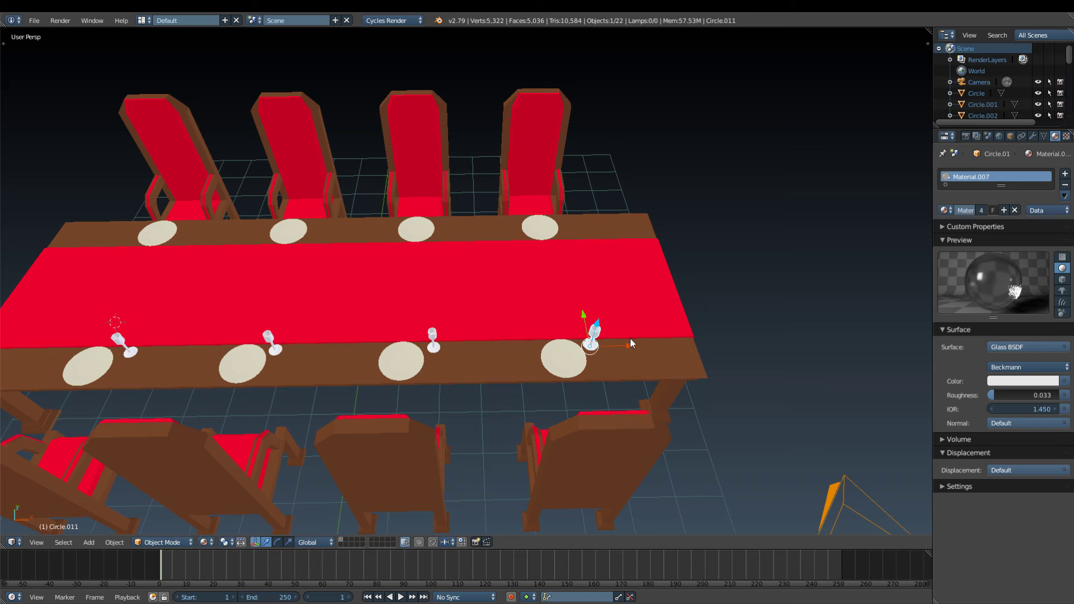
key(shift+d)
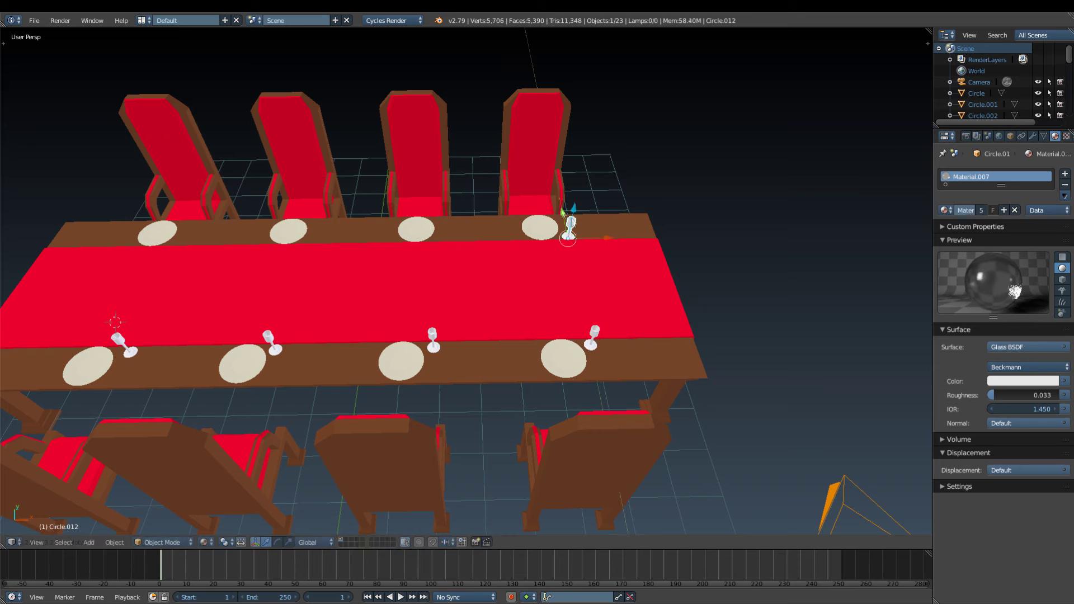
click(559, 242)
click(427, 244)
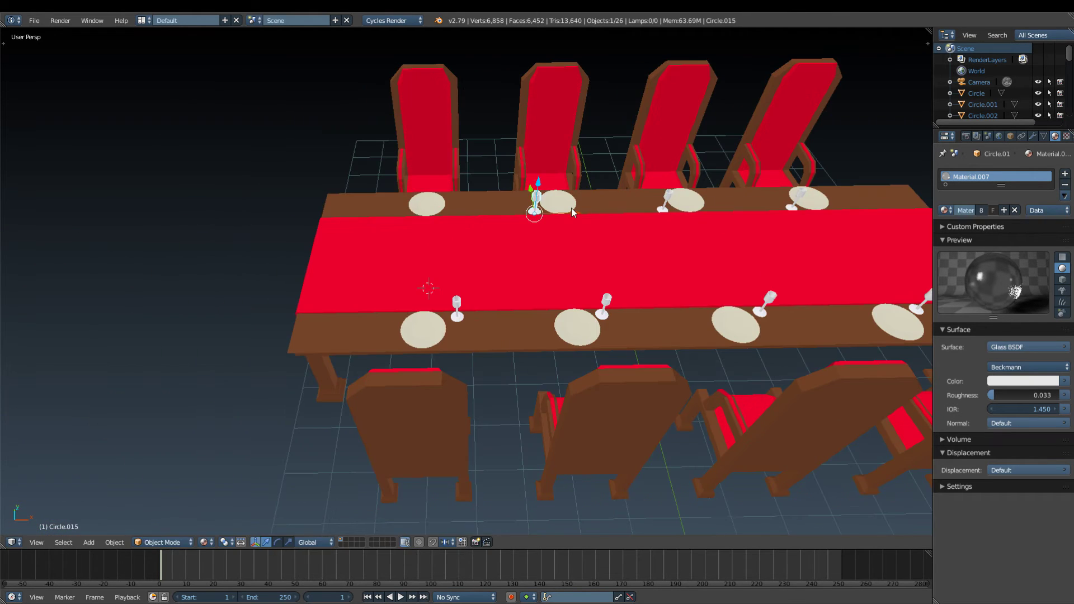
click(439, 220)
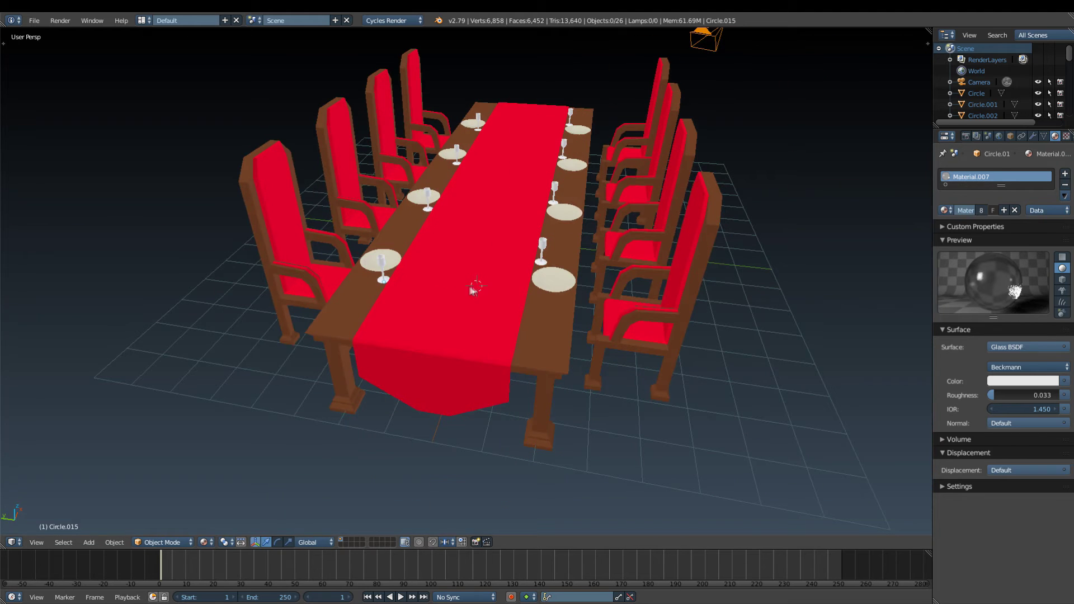
- Add a new circle on the runner, fill it and shrink it to base size
key(shift+a)
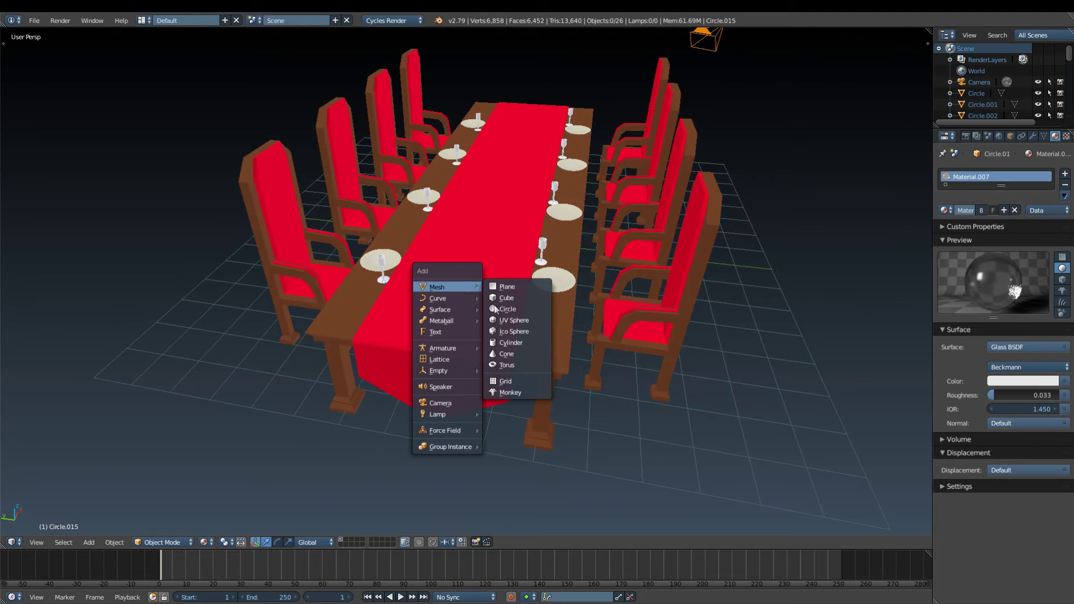
click(529, 308)
key(Tab)
key(KP_Decimal)
key(s)
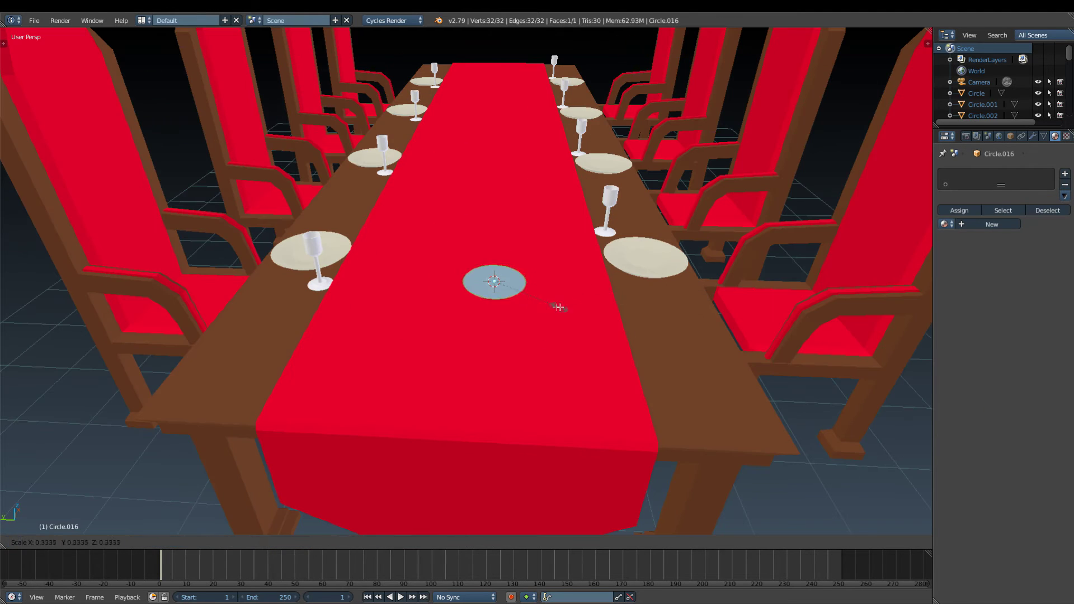
click(533, 302)
scroll(552, 299, up, 5)
- Extrude and scale the disc into a wide stepped rim with a raised small inner disc
key(e)
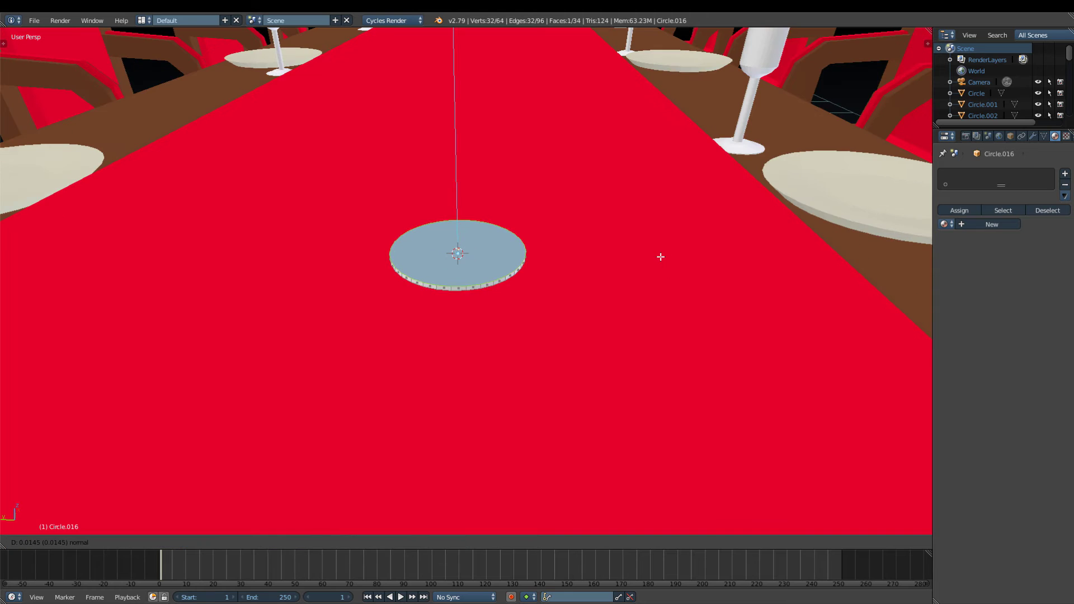
key(e)
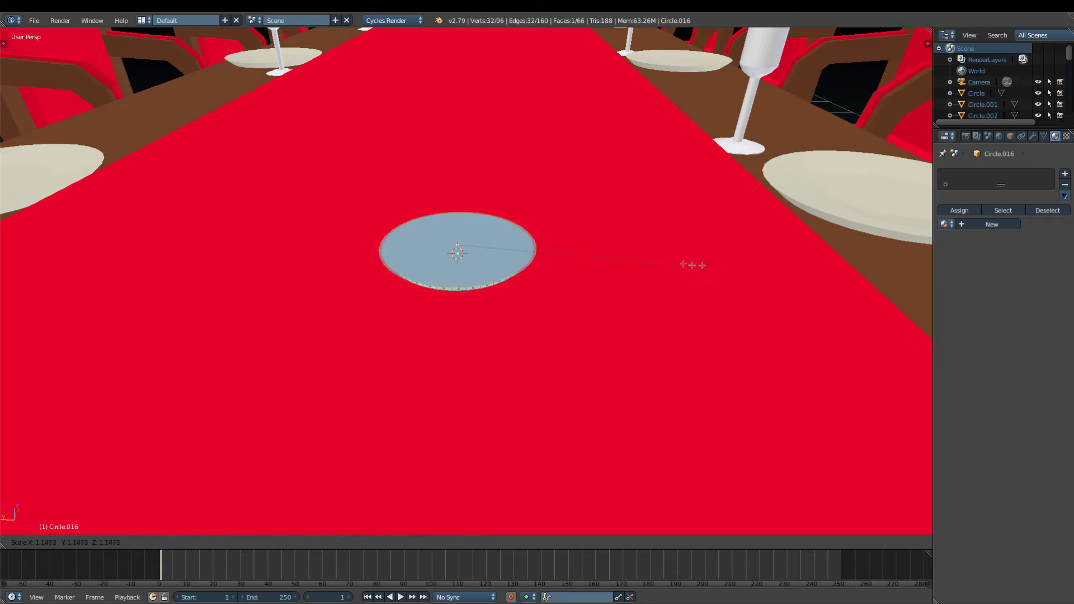
key(s)
click(863, 271)
key(s)
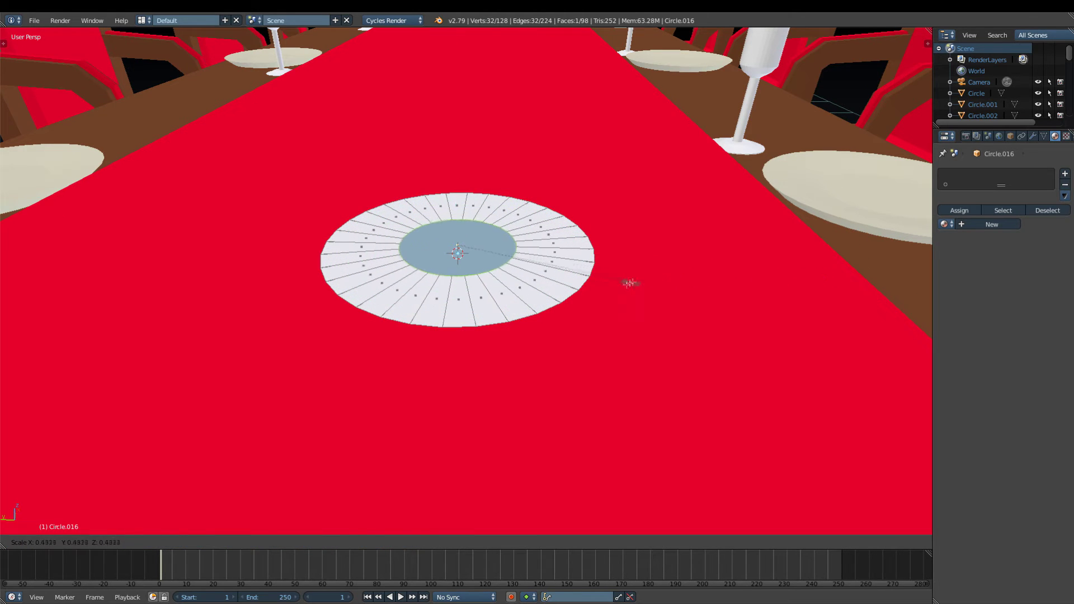
click(628, 283)
key(g)
key(z)
click(582, 211)
- Re-enter the disc's mesh editing and cancel an unwanted inner-face extrusion
middle_drag(582, 211, 618, 189)
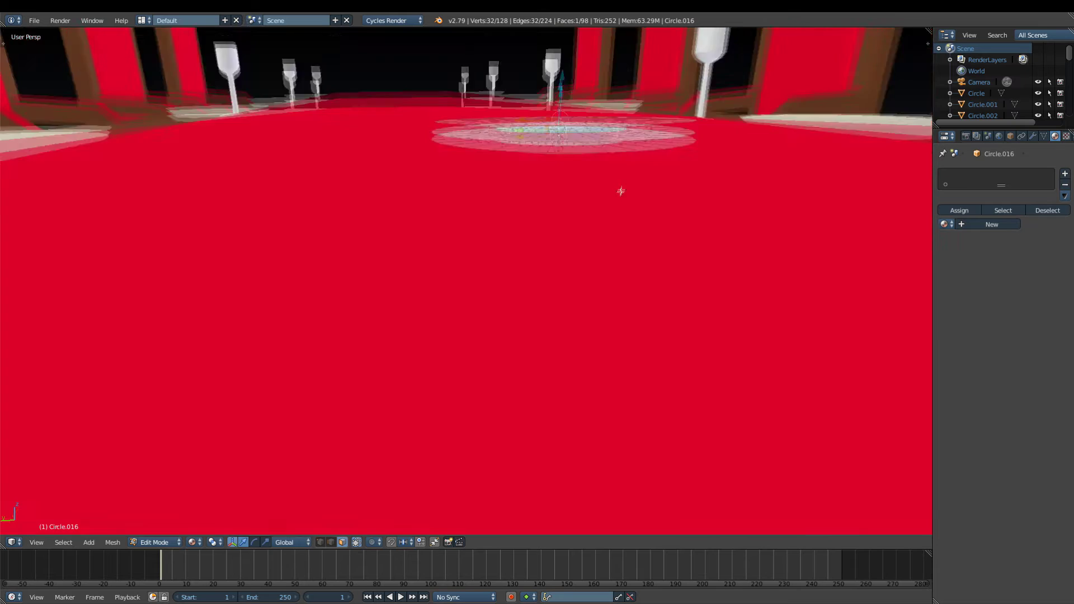
key(Tab)
scroll(610, 191, up, 3)
scroll(613, 196, up, 5)
scroll(613, 201, down, 5)
key(Tab)
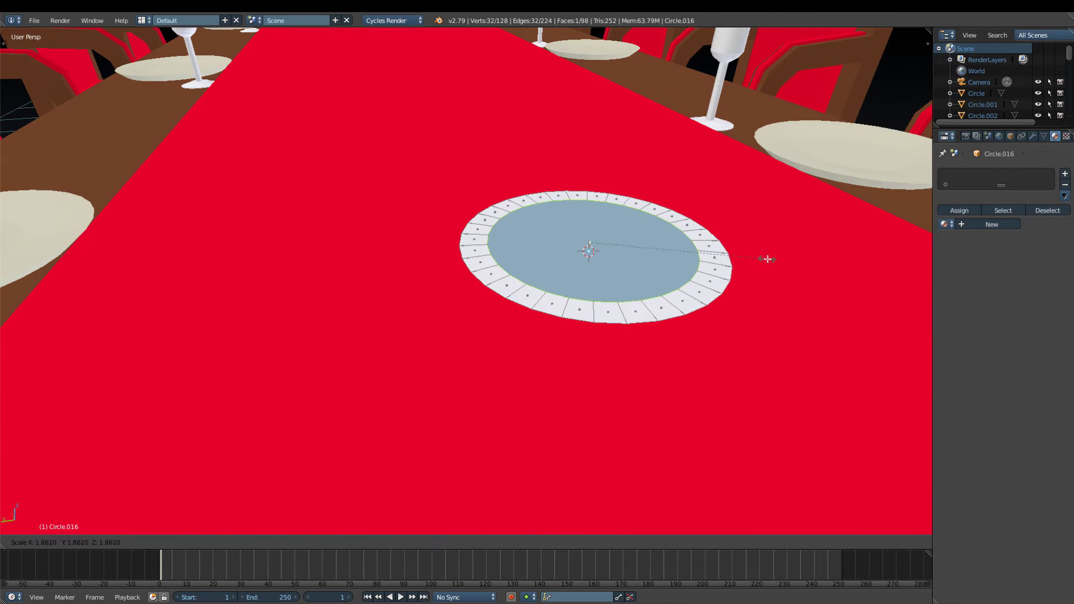
middle_drag(767, 256, 717, 243)
key(e)
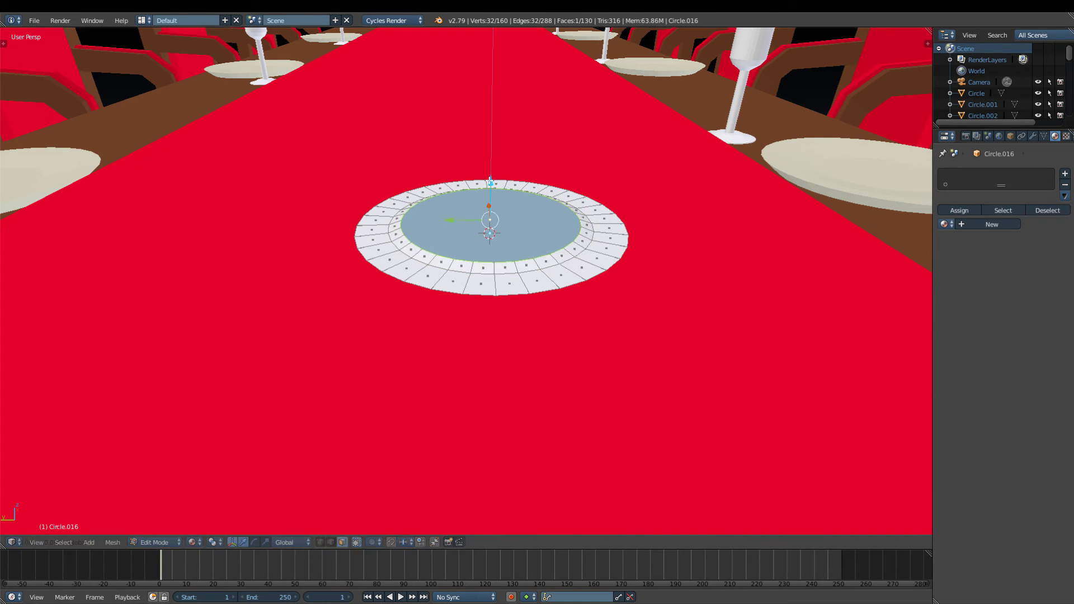
right_click(703, 215)
key(w)
- Extrude the inner face upward into a tall candle column
click(658, 218)
key(a)
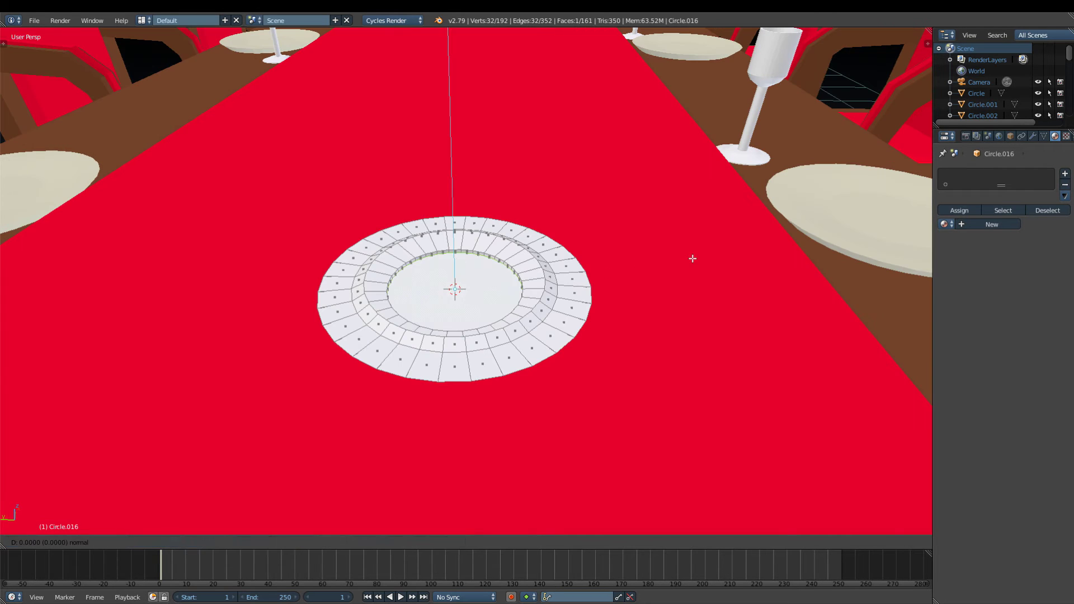
click(626, 253)
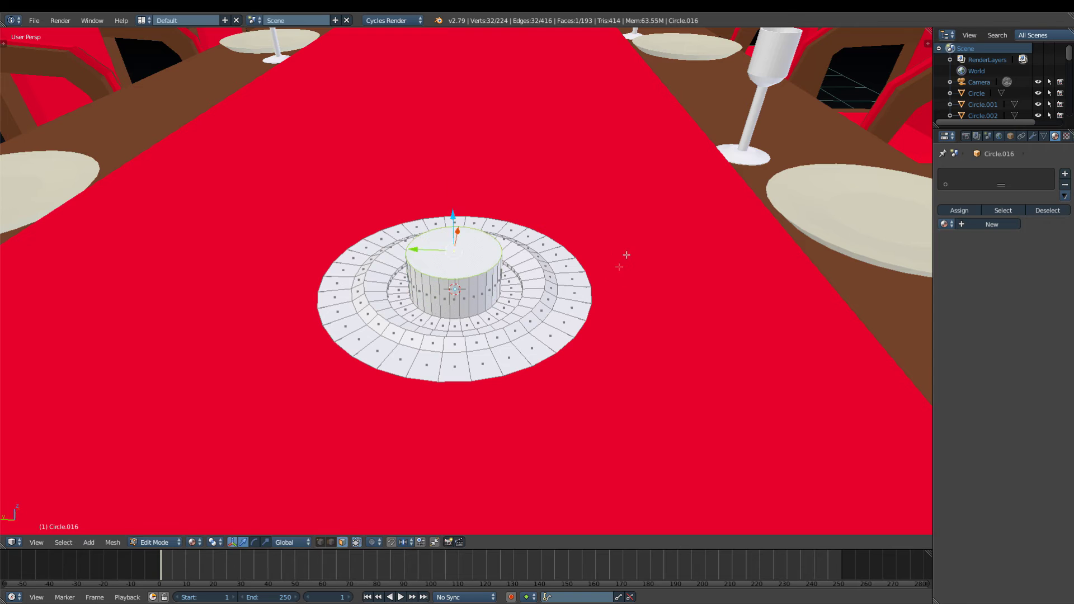
middle_drag(626, 253, 667, 332)
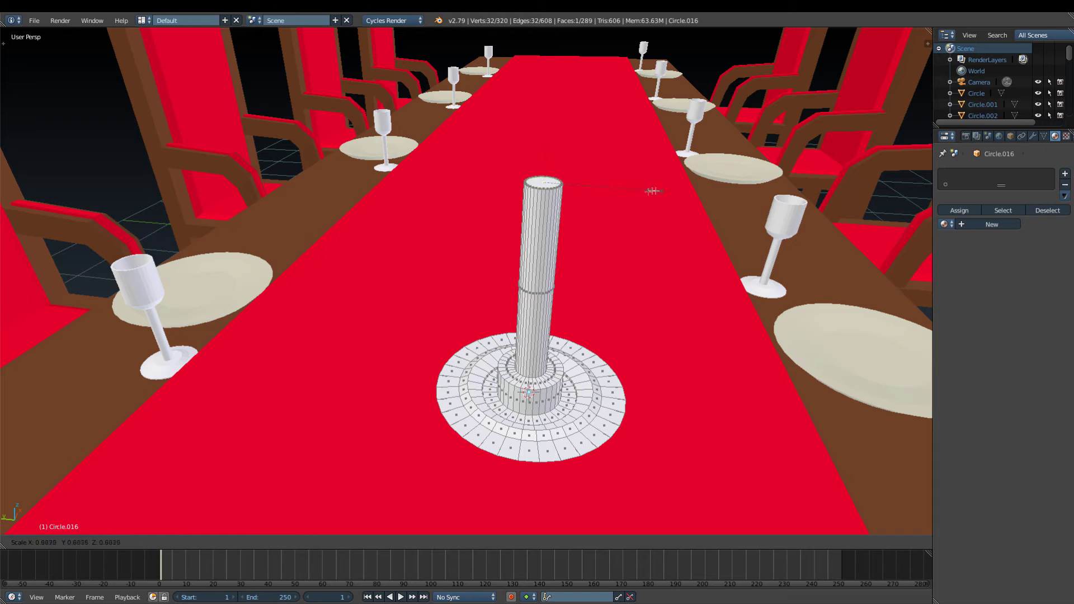
click(569, 185)
key(Tab)
- Move the finished candlestick along the X axis into position on the runner
mouse_move(569, 185)
middle_down()
mouse_move(459, 267)
mouse_move(384, 341)
mouse_move(501, 335)
mouse_move(403, 290)
middle_up()
key(g)
key(x)
click(500, 335)
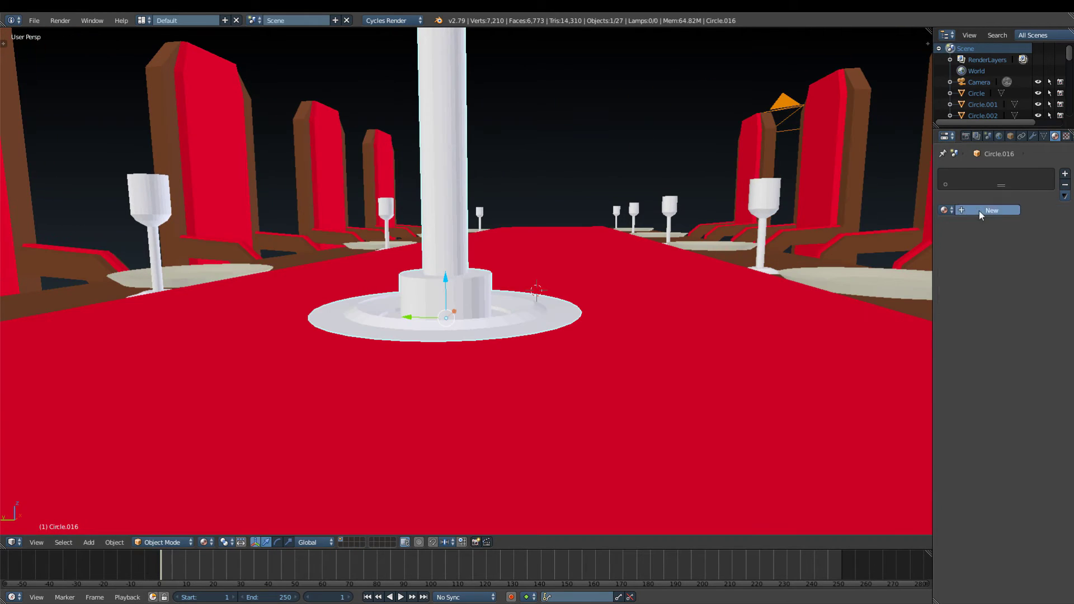
- Give the candlestick a beige material and add a second slot with a white material
click(991, 211)
click(1024, 367)
click(997, 258)
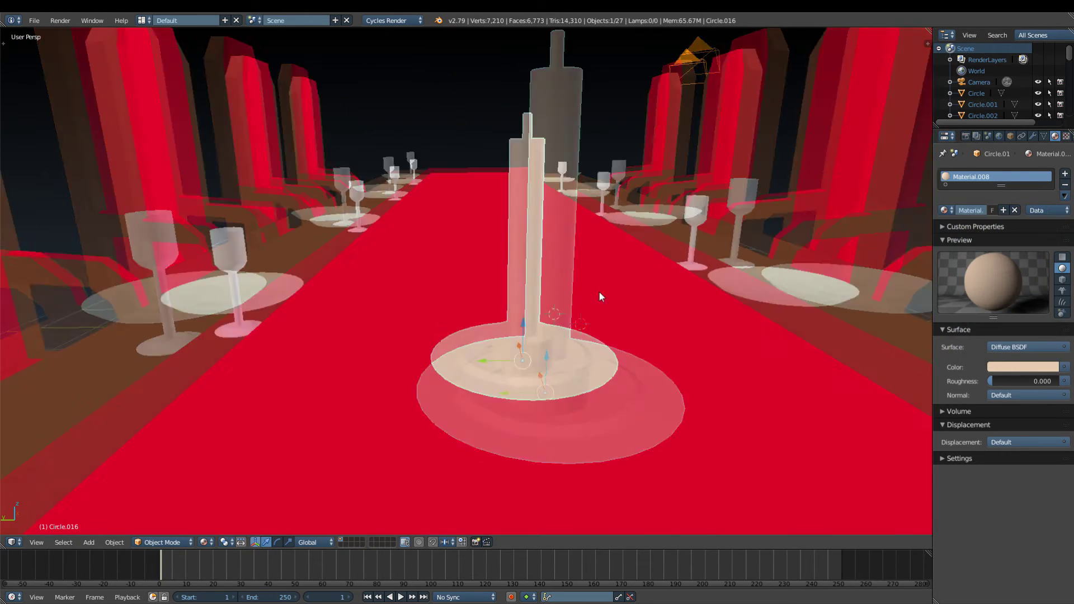
click(1066, 175)
click(992, 235)
- Add a dark third material and assign it to the candle's wick faces
key(Tab)
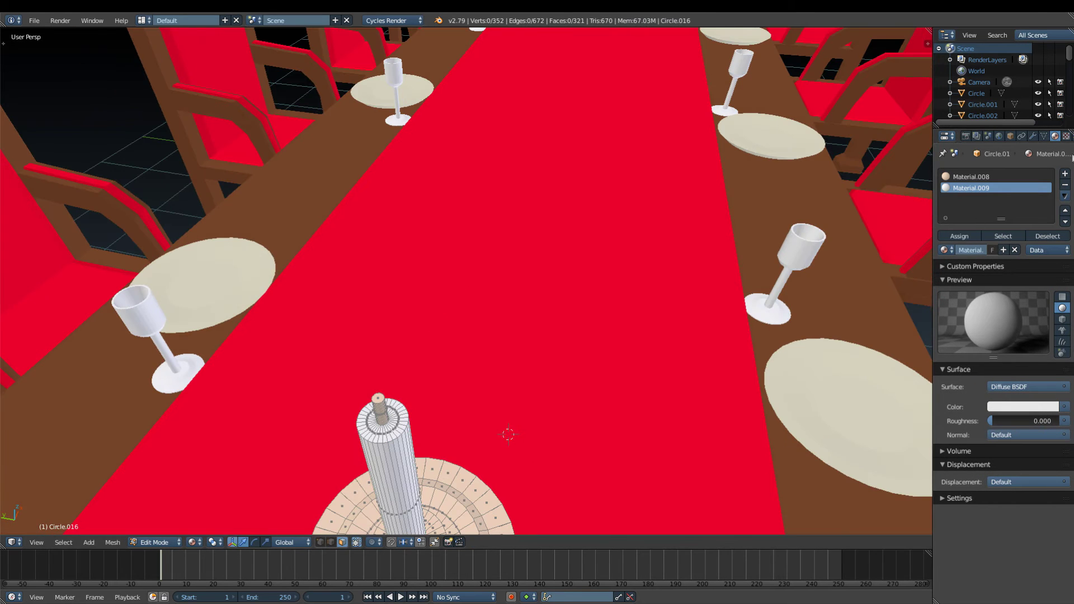
click(1066, 175)
click(996, 250)
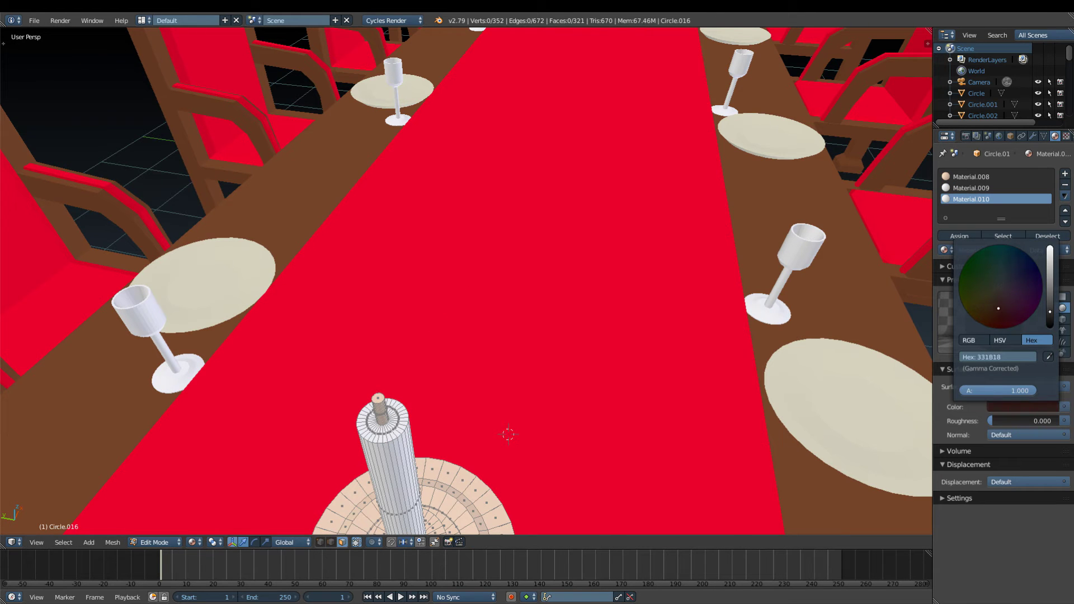
key(l)
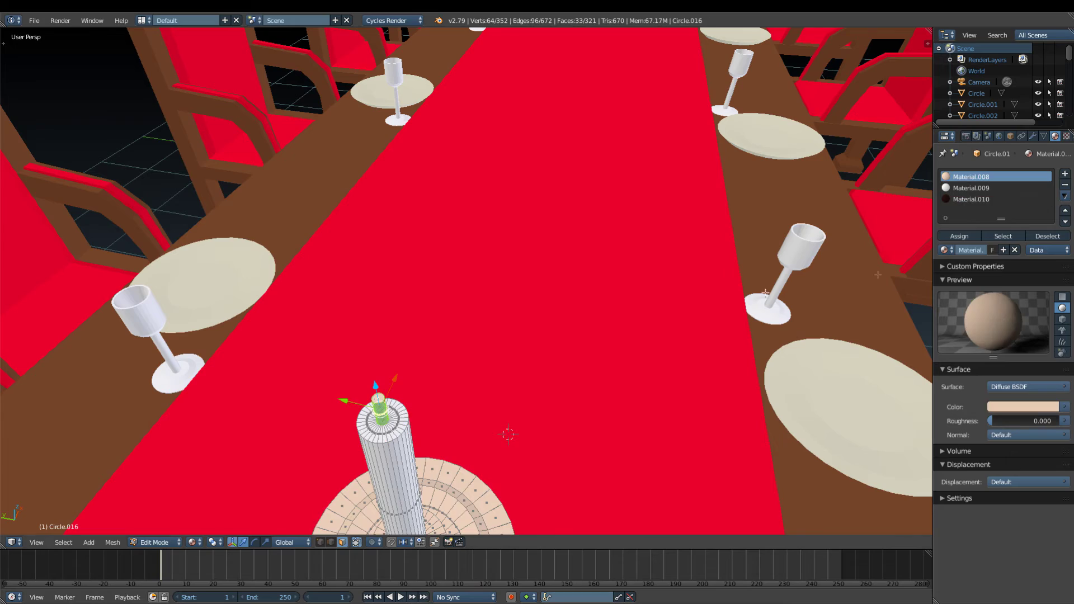
click(971, 200)
click(959, 236)
key(Tab)
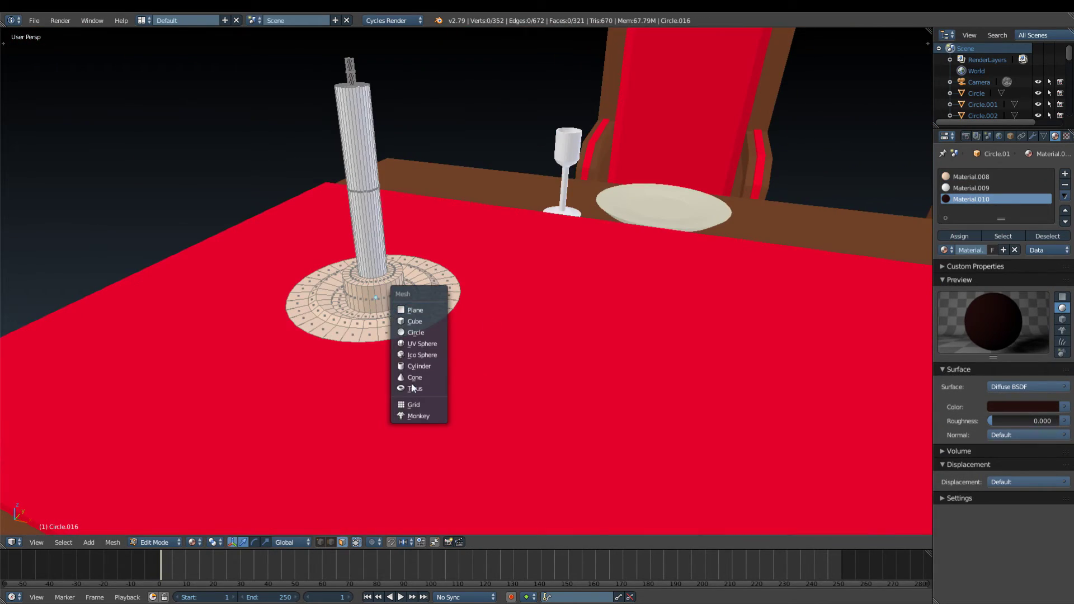
- Add a torus at the candlestick base and rotate it 90 degrees upright
click(414, 388)
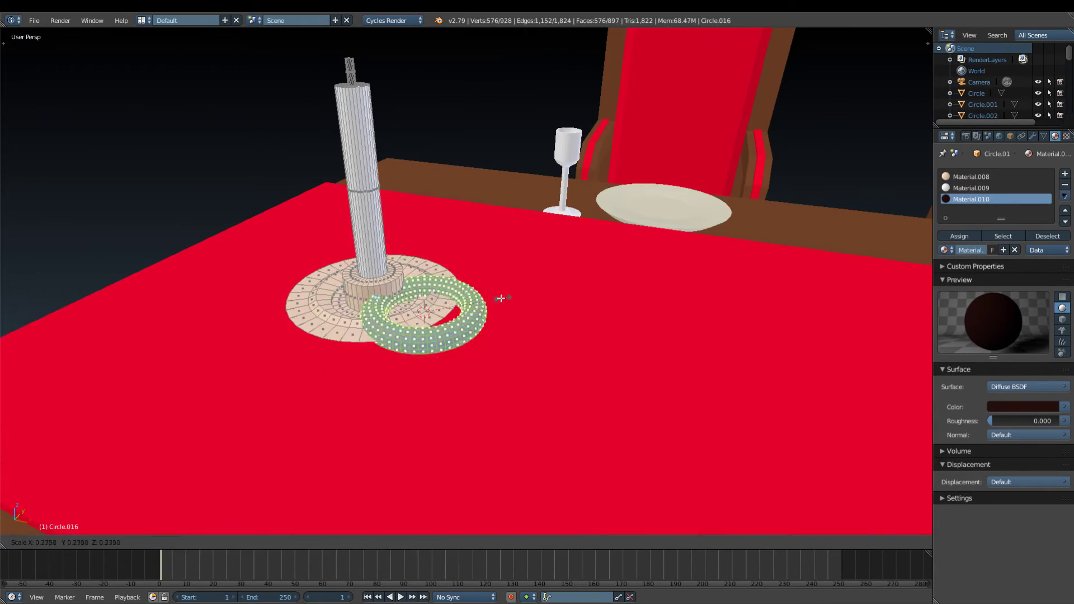
key(r)
key(x)
key(9)
key(0)
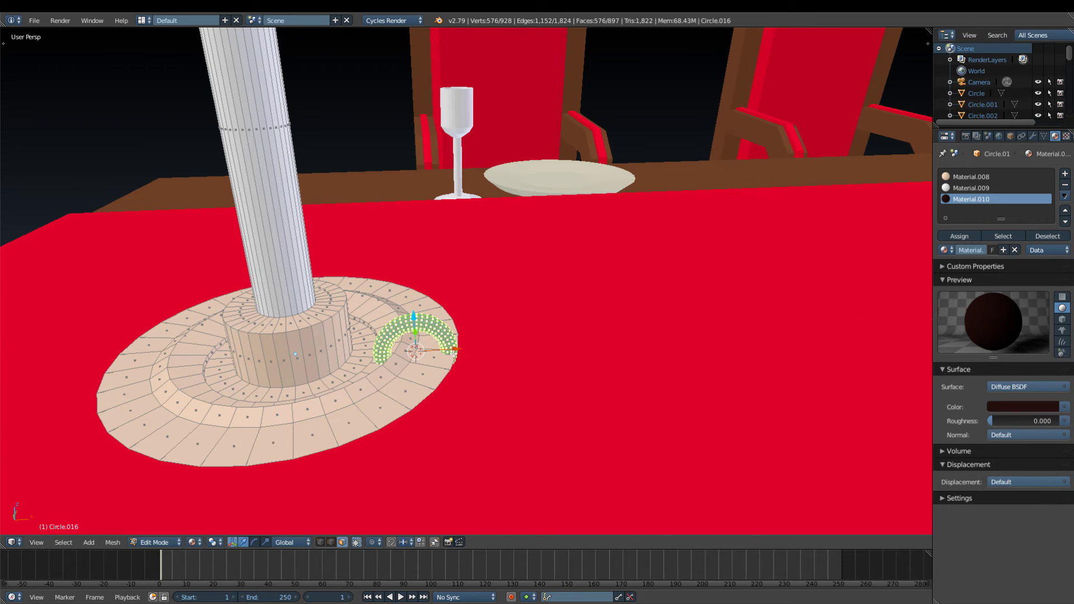
key(z)
key(Return)
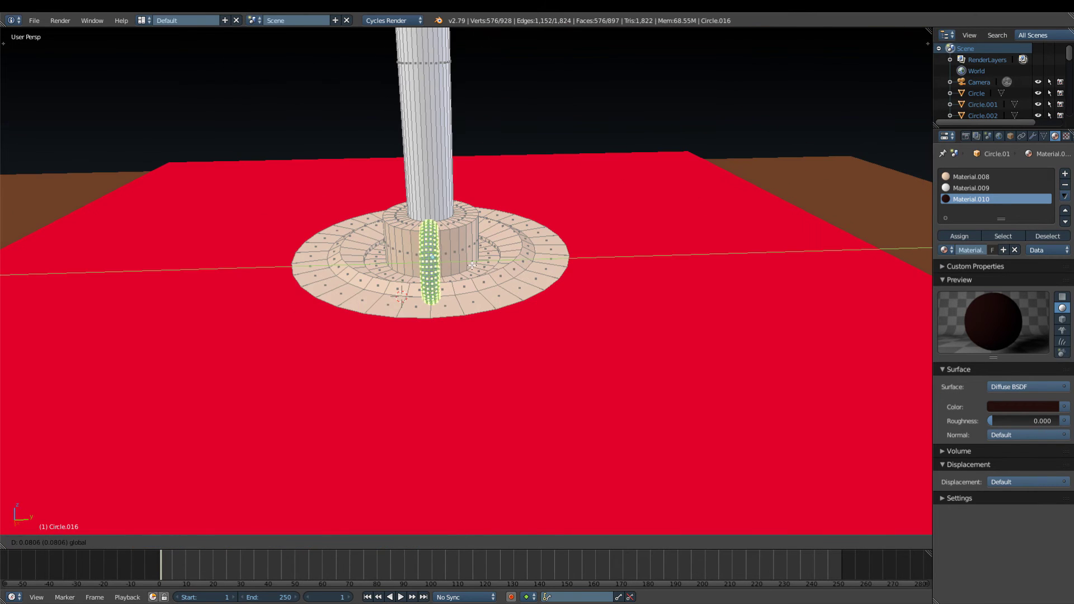
key(r)
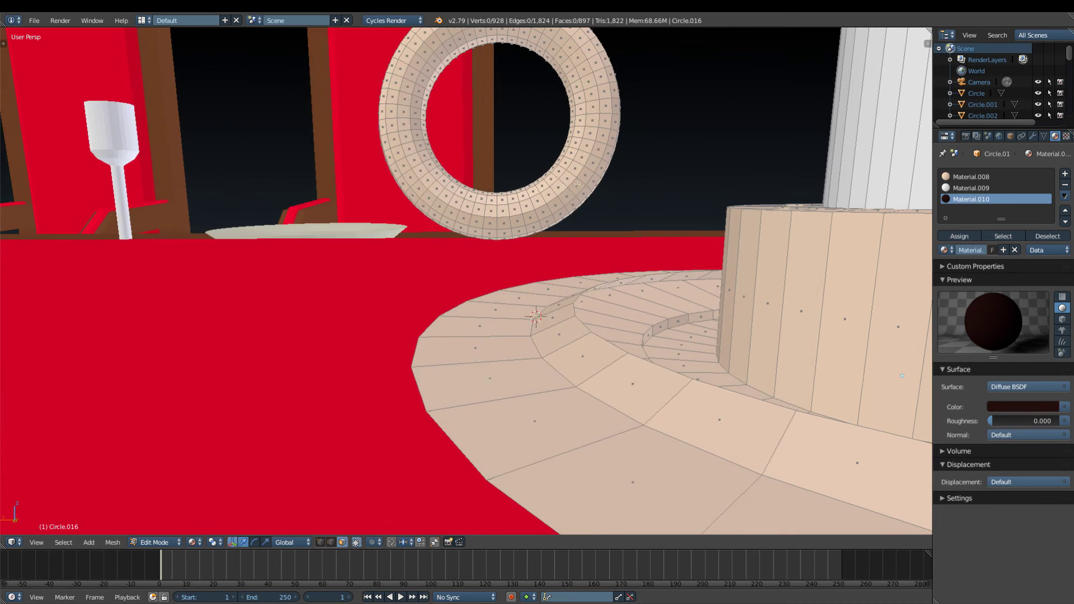
- Select several face loops of the torus and delete them, leaving an arc
alt+click(452, 189)
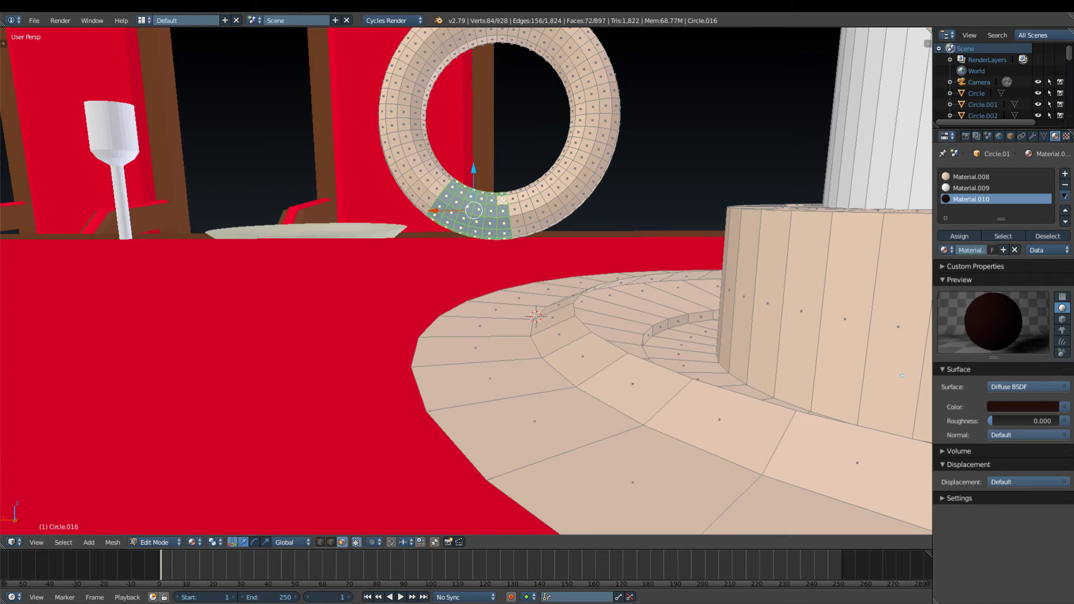
ctrl+click(545, 196)
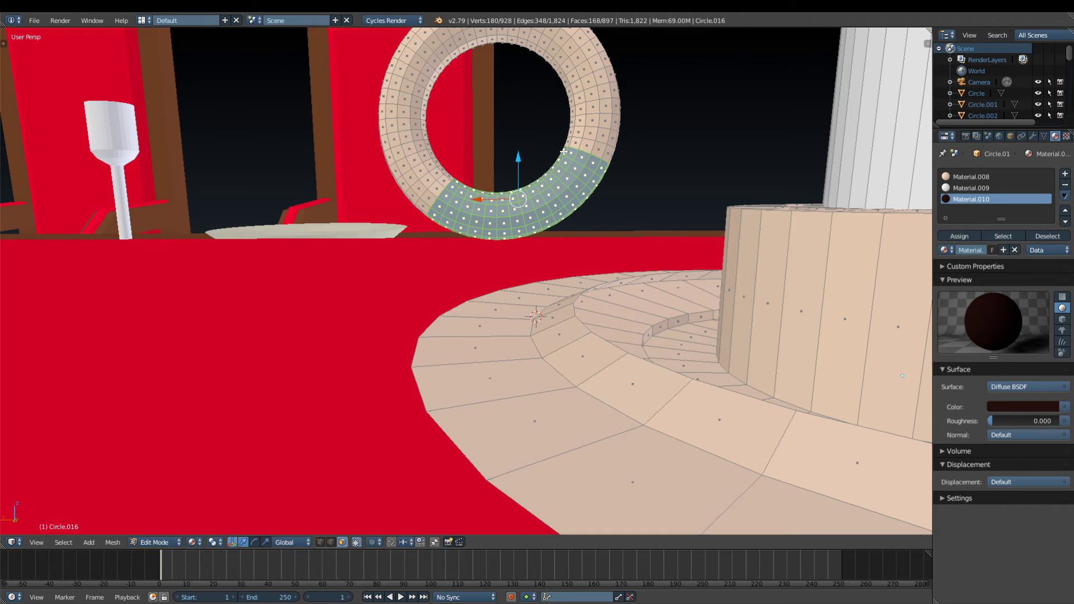
ctrl+click(572, 133)
key(z)
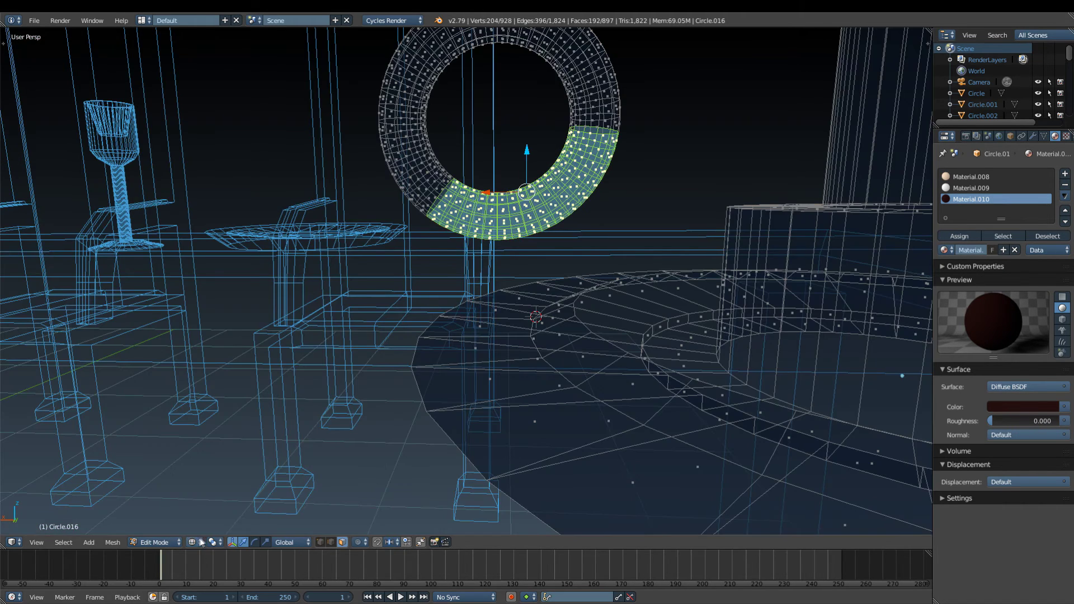
key(z)
key(x)
click(576, 310)
- Select the remaining arc and lower it along the Z axis
key(l)
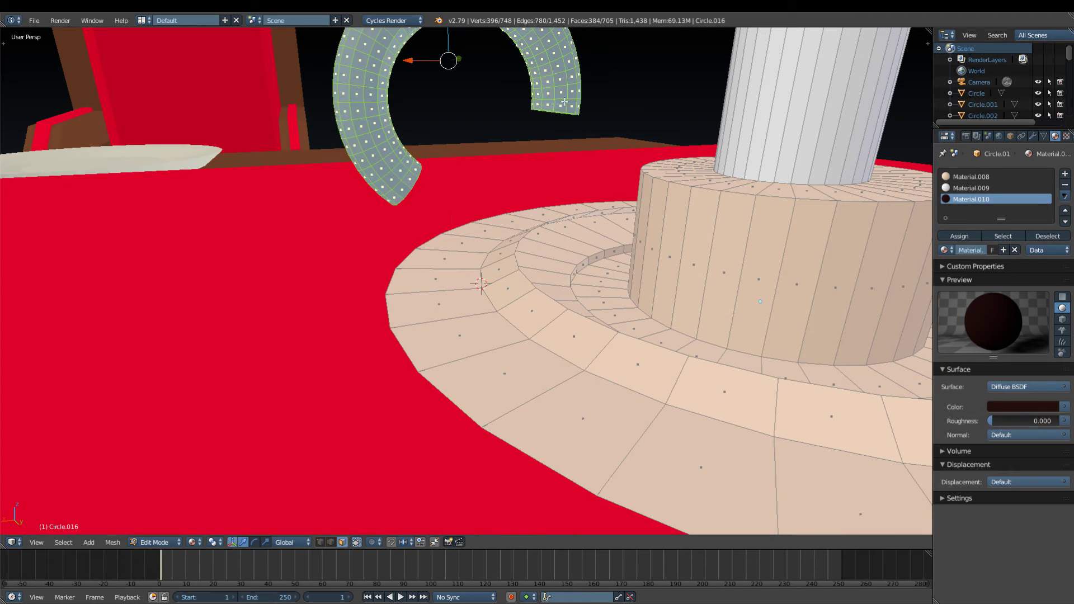
key(g)
key(z)
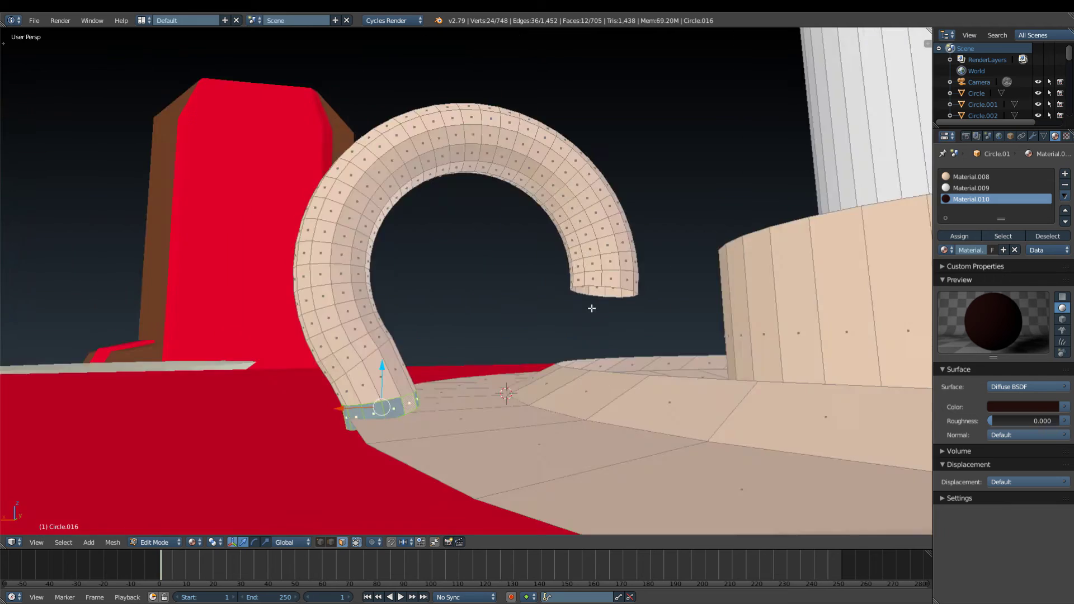
key(g)
key(z)
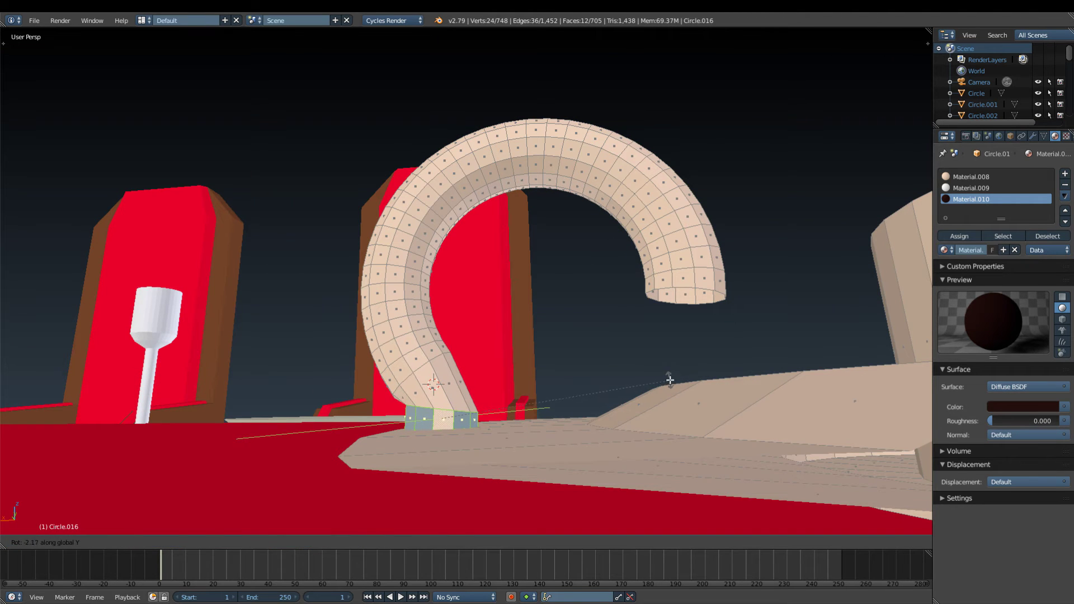
key(Return)
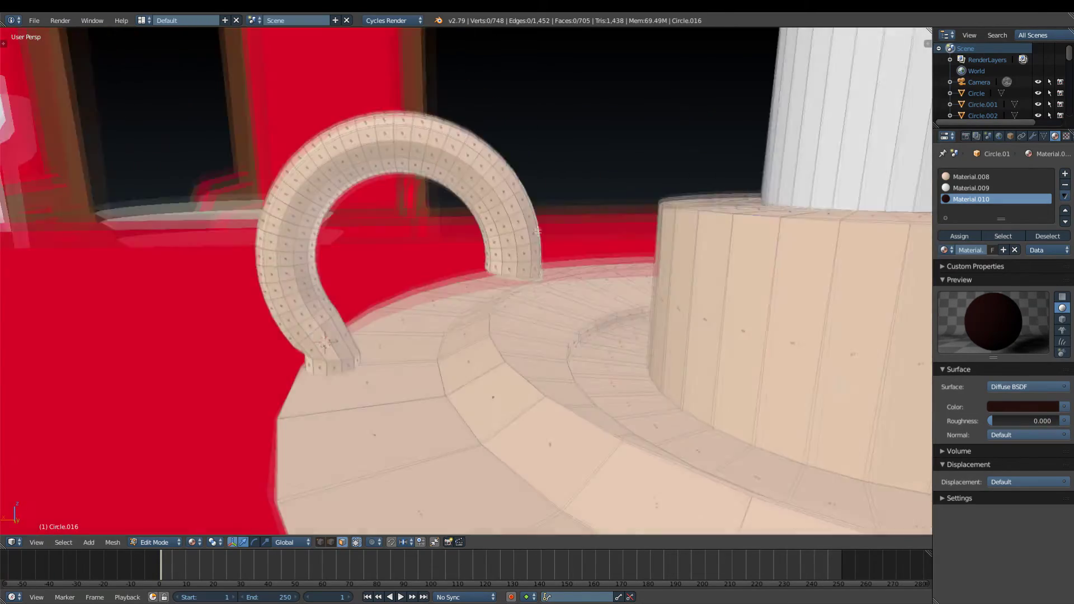
- Delete the top-right patch of faces from the handle arc
alt+shift+click(502, 207)
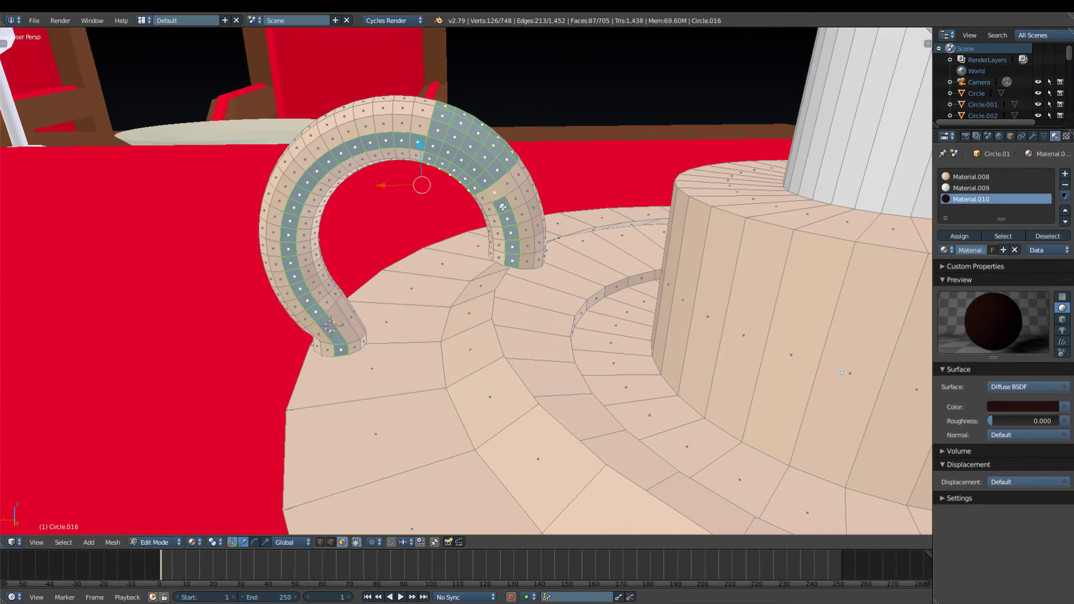
alt+shift+click(503, 207)
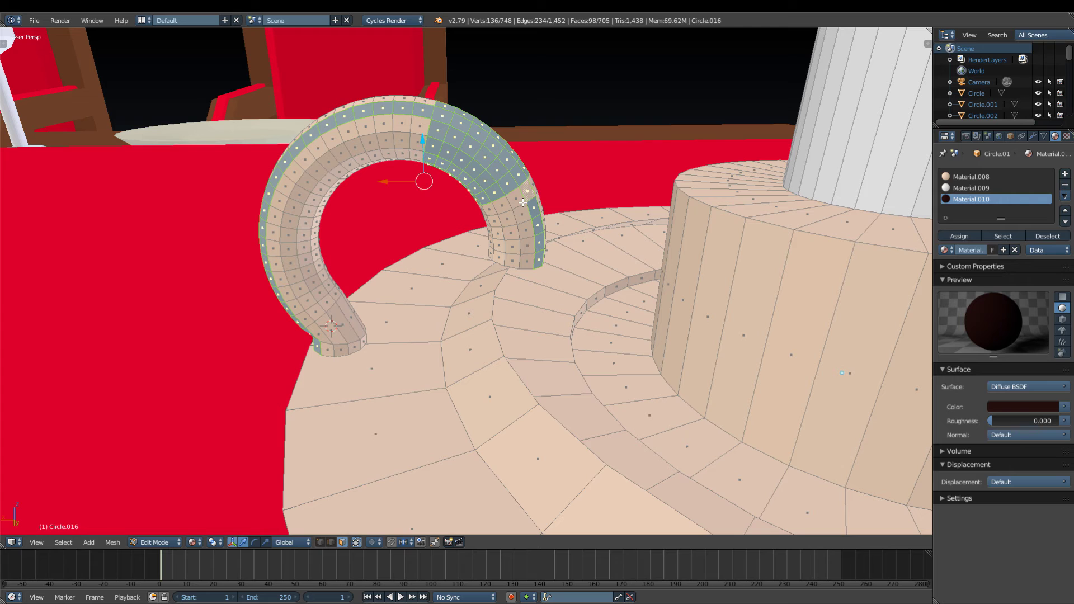
alt+shift+click(523, 202)
alt+shift+click(522, 202)
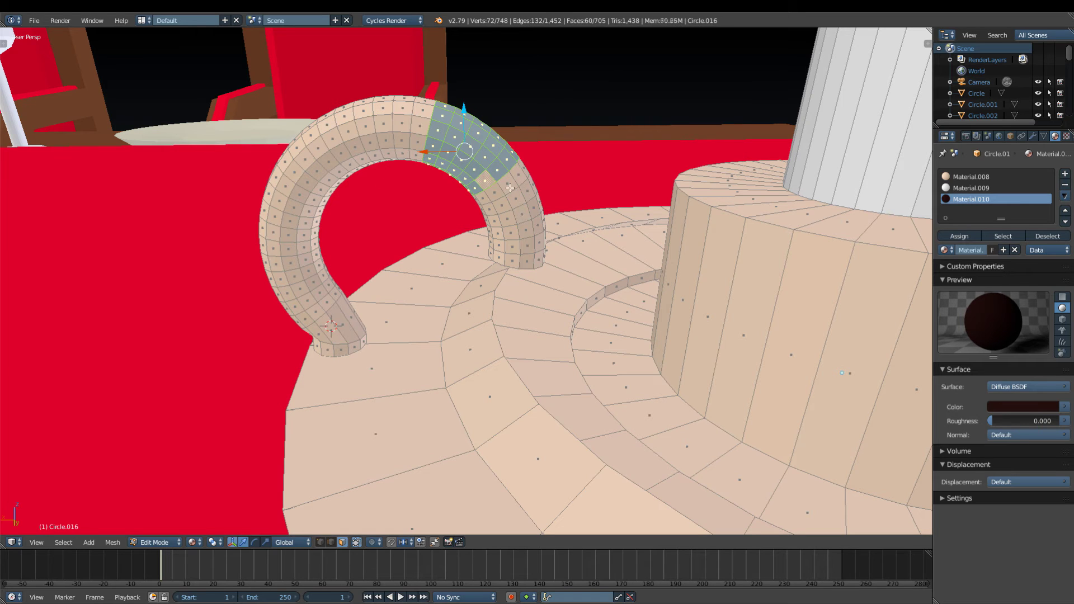
alt+shift+click(524, 198)
alt+shift+click(526, 198)
alt+shift+click(531, 190)
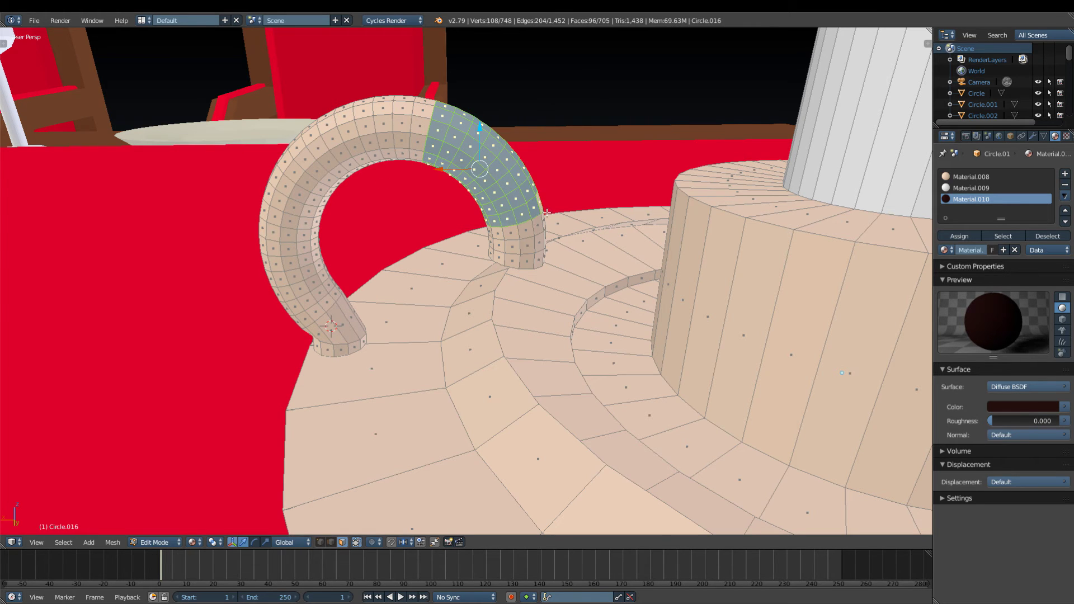
mouse_move(544, 256)
middle_down()
mouse_move(640, 242)
mouse_move(535, 170)
mouse_move(646, 158)
mouse_move(557, 192)
middle_up()
key(x)
click(639, 243)
- Extrude the arc's open end loop outward along X in two segments
alt+click(645, 158)
key(e)
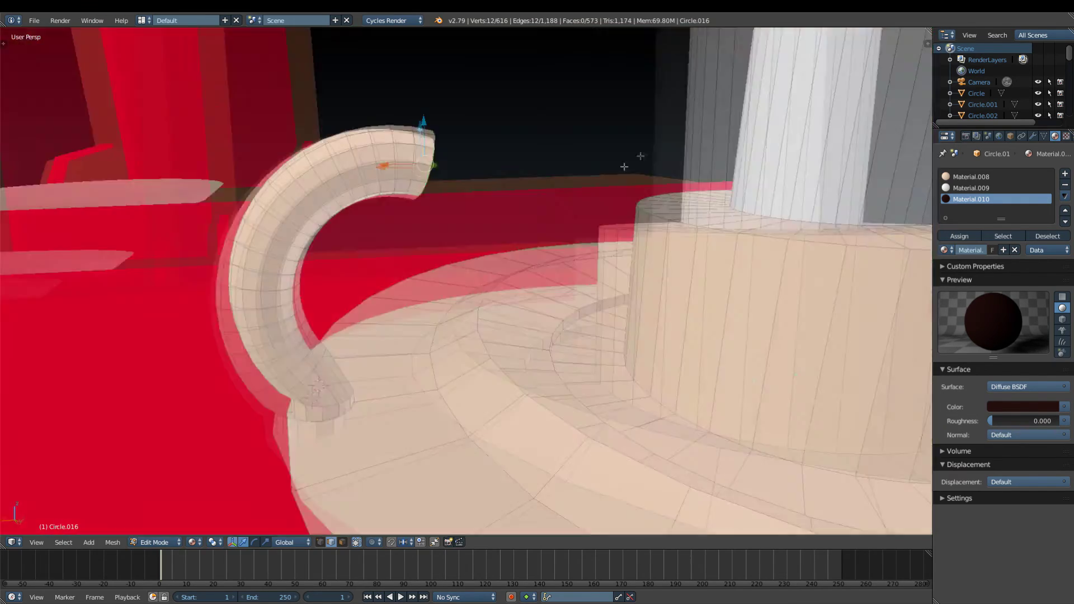
key(g)
key(x)
click(557, 192)
key(e)
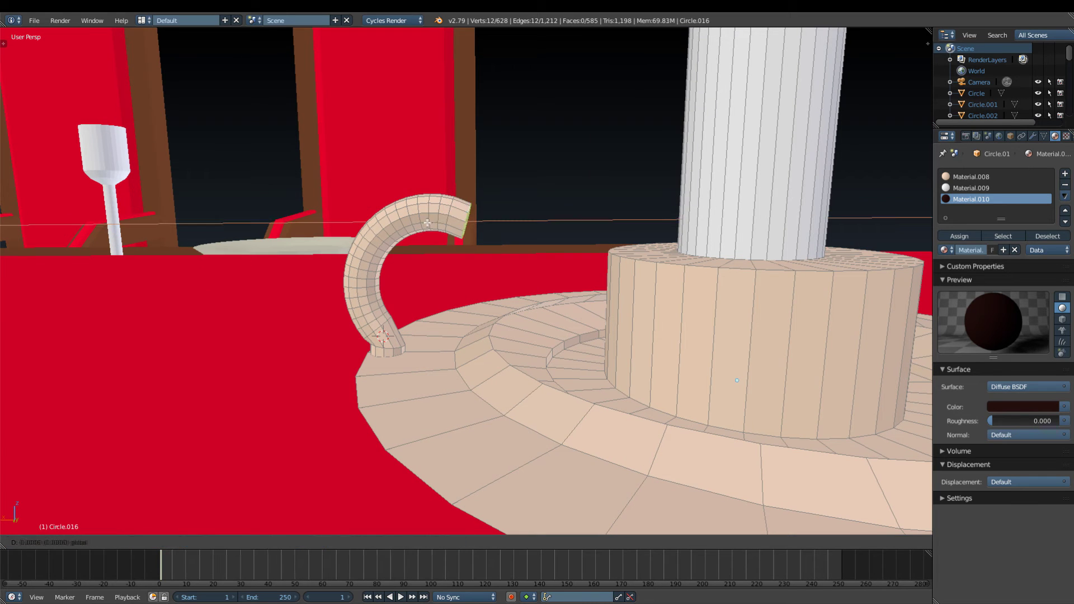
key(x)
click(480, 192)
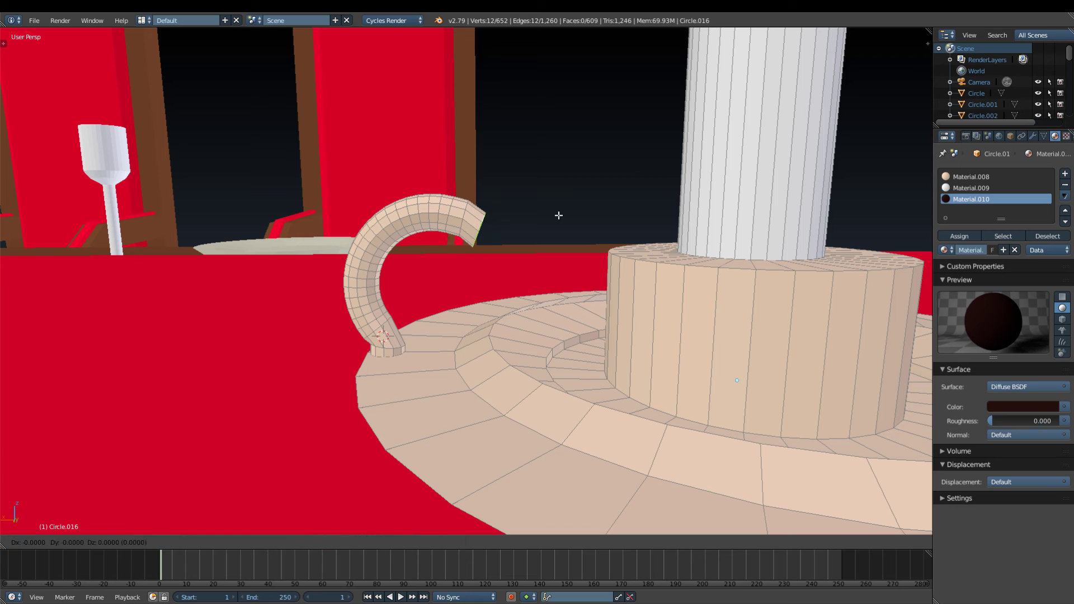
click(575, 219)
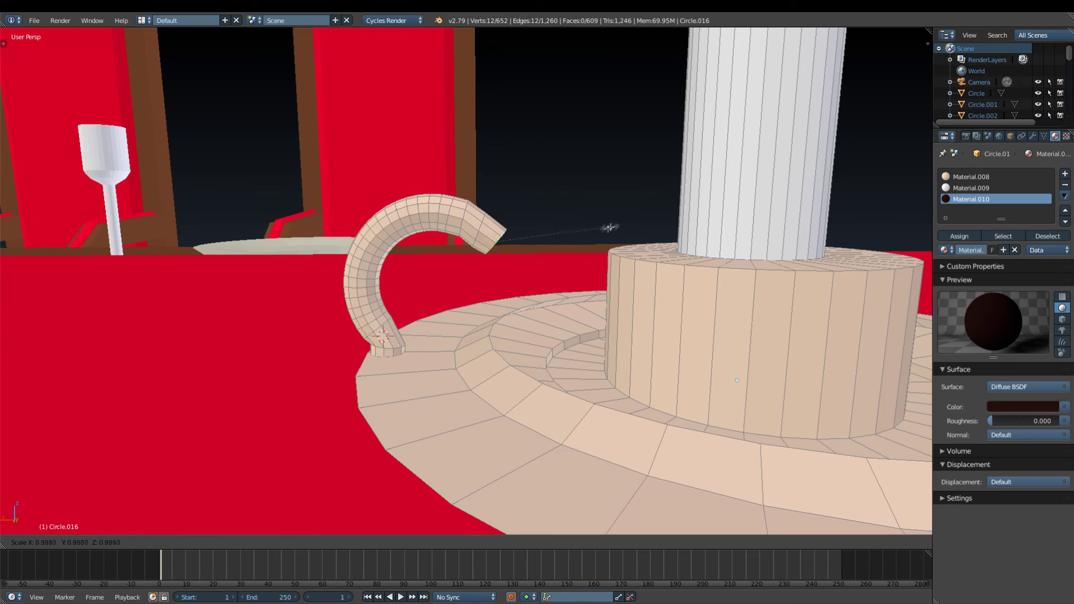
- Keep extending the handle end down toward the saucer, constraining moves to X
key(x)
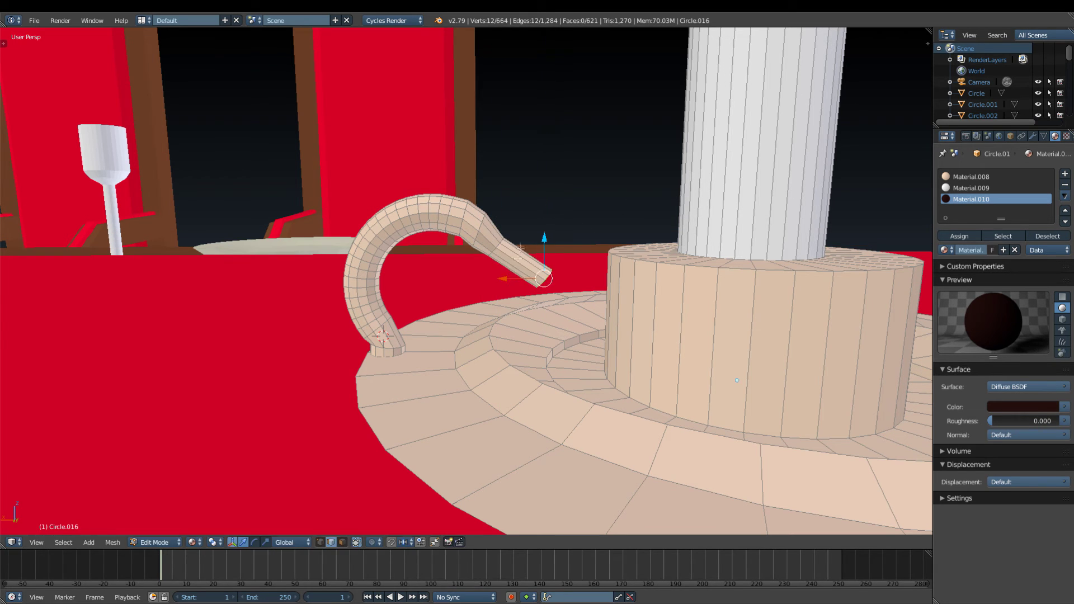
click(572, 272)
key(w)
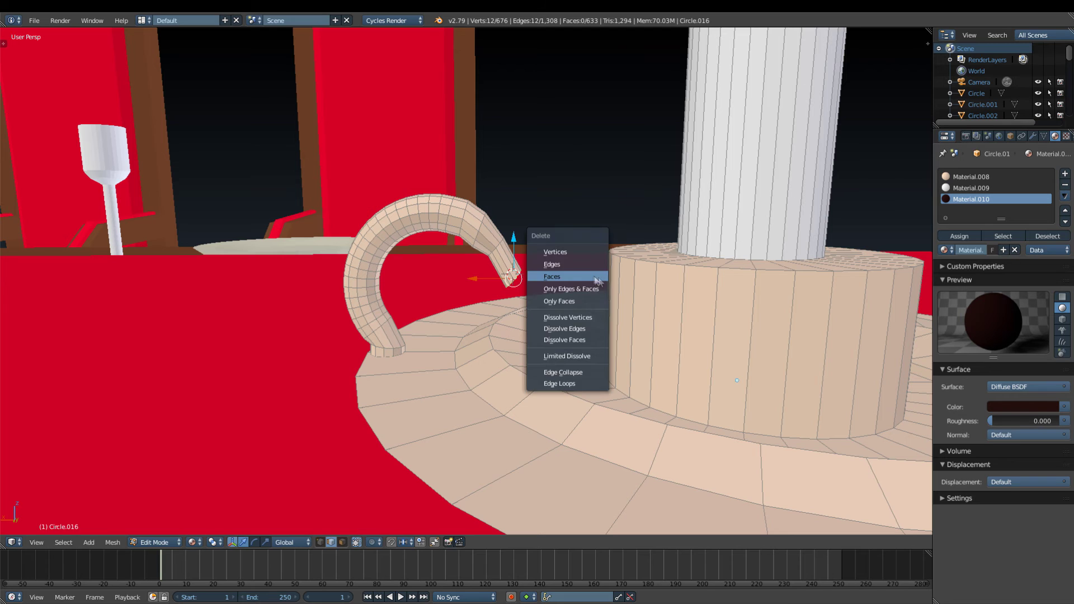
key(Escape)
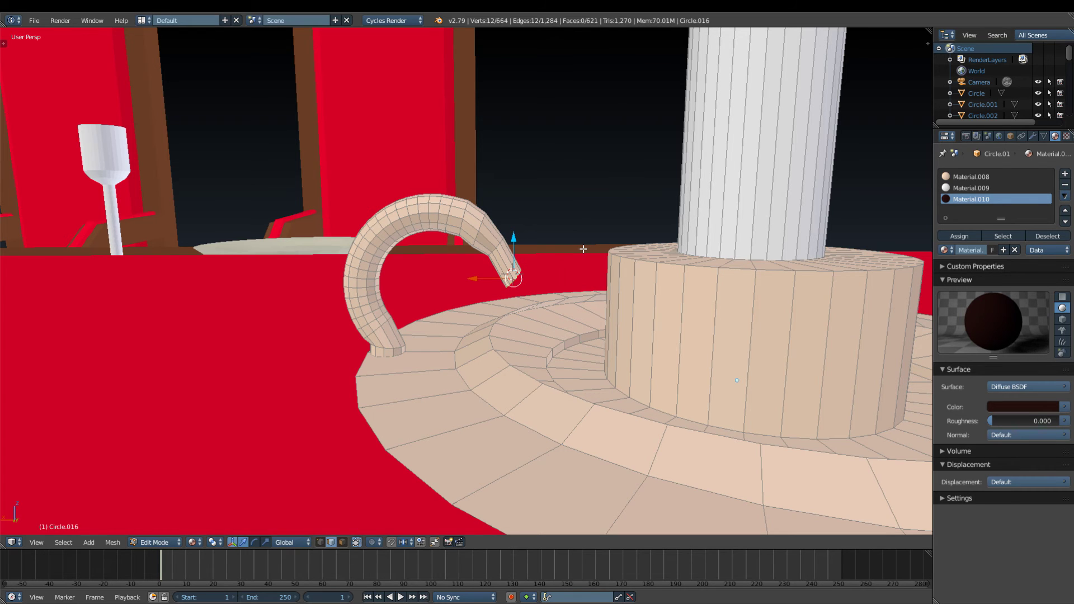
click(632, 256)
key(g)
key(x)
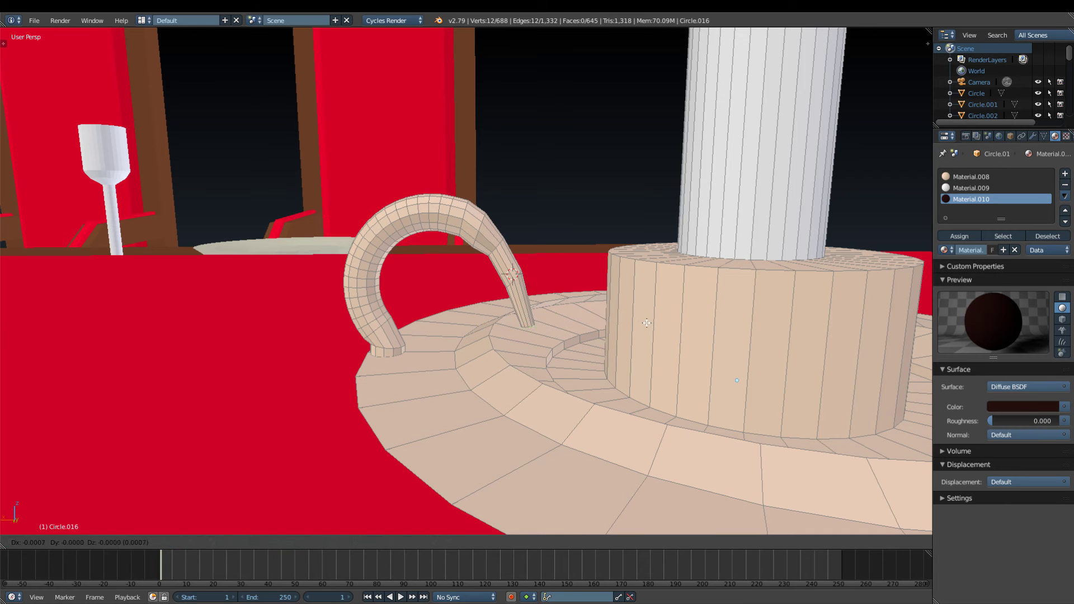
- Fix the handle end's final position and orbit to view the handle from the side
click(518, 325)
mouse_move(518, 325)
middle_down()
mouse_move(598, 341)
mouse_move(650, 332)
middle_up()
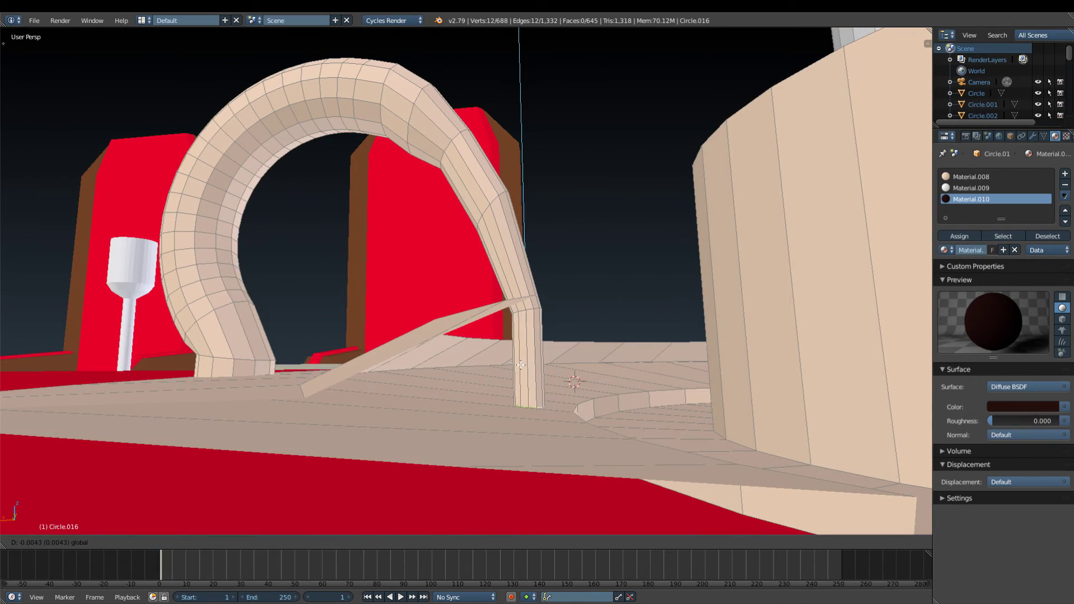
middle_drag(520, 369, 297, 551)
key(a)
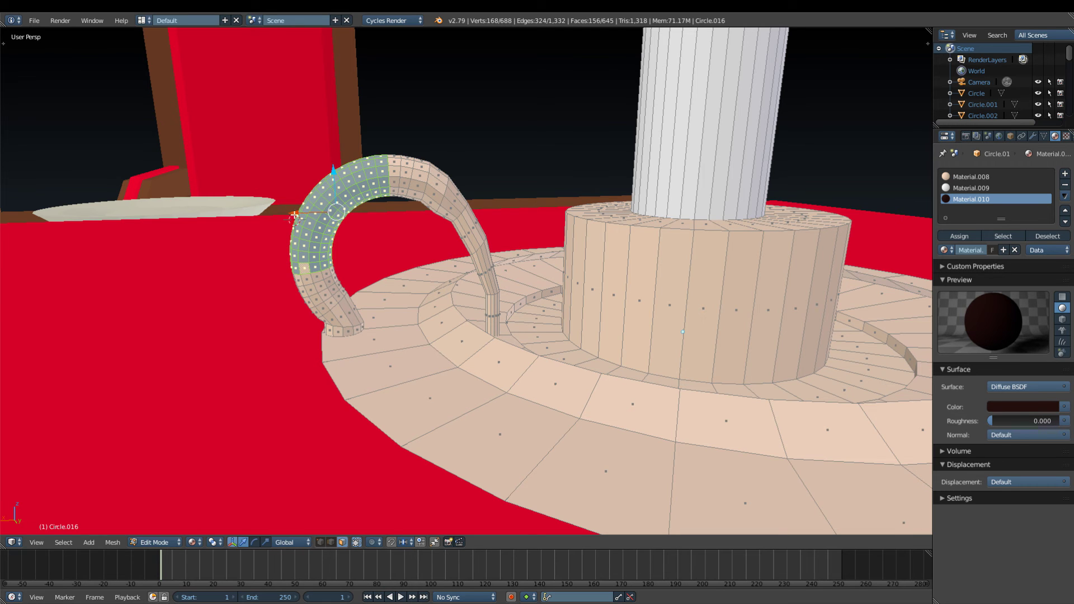
- Scale, raise and rotate the upper arch section so it meets the lower piece
key(s)
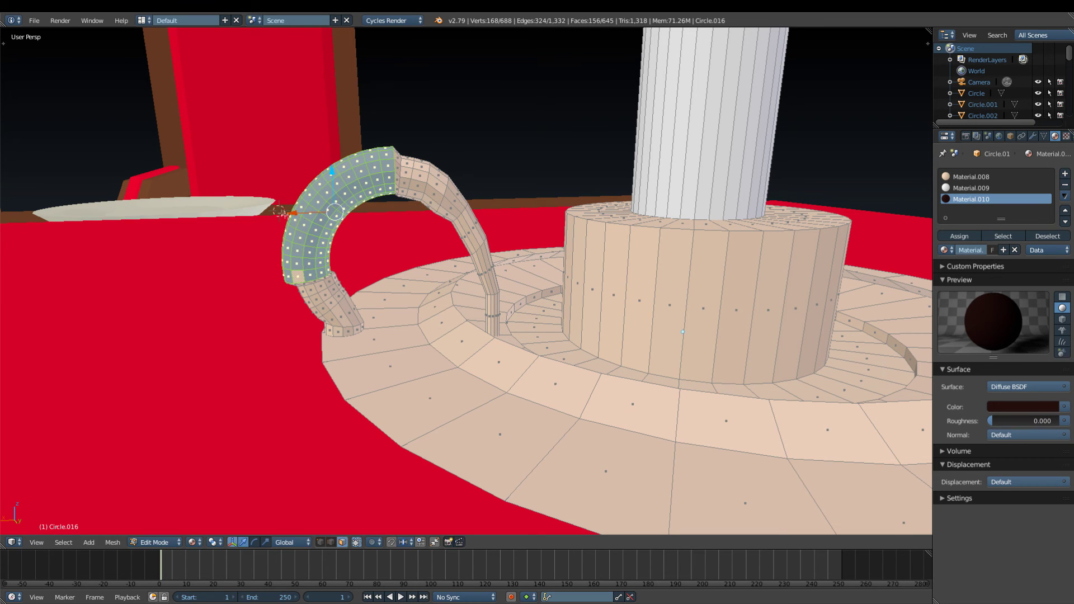
key(g)
click(351, 210)
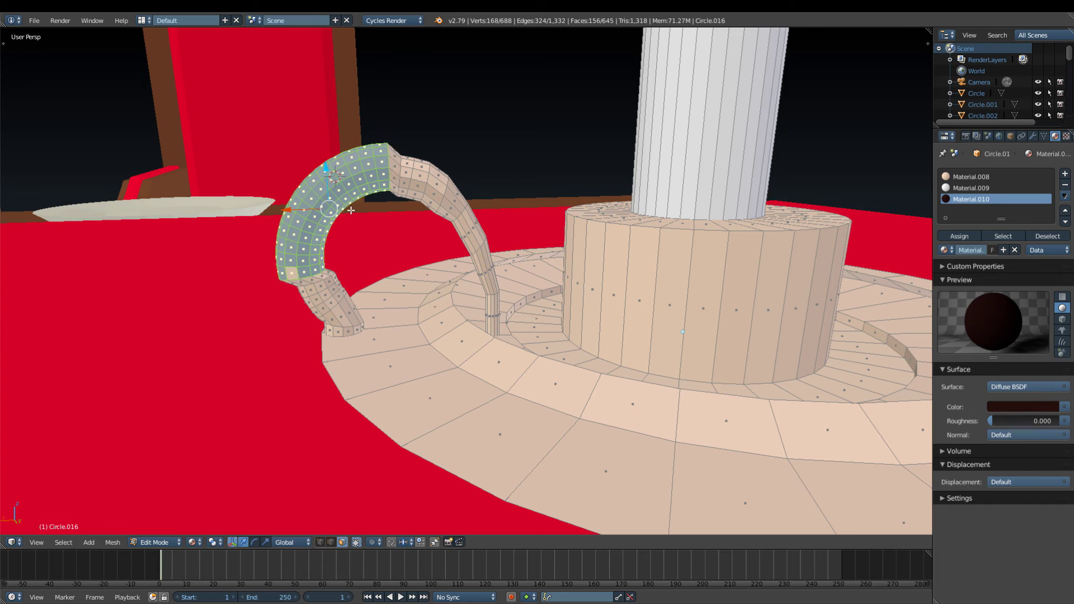
key(r)
click(390, 217)
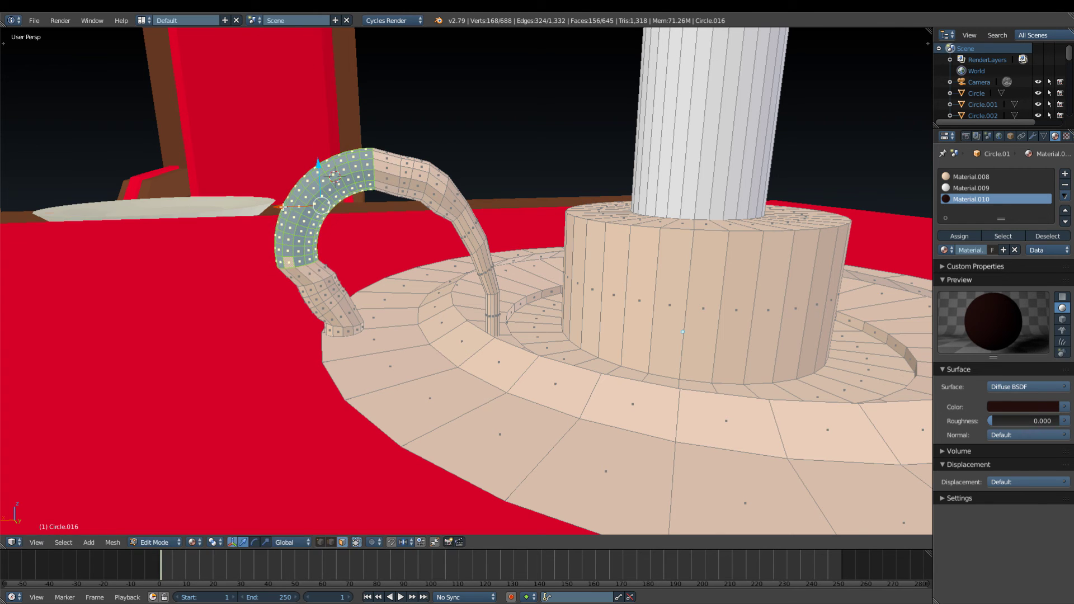
key(a)
scroll(519, 200, down, 5)
scroll(519, 201, up, 7)
key(ctrl+z)
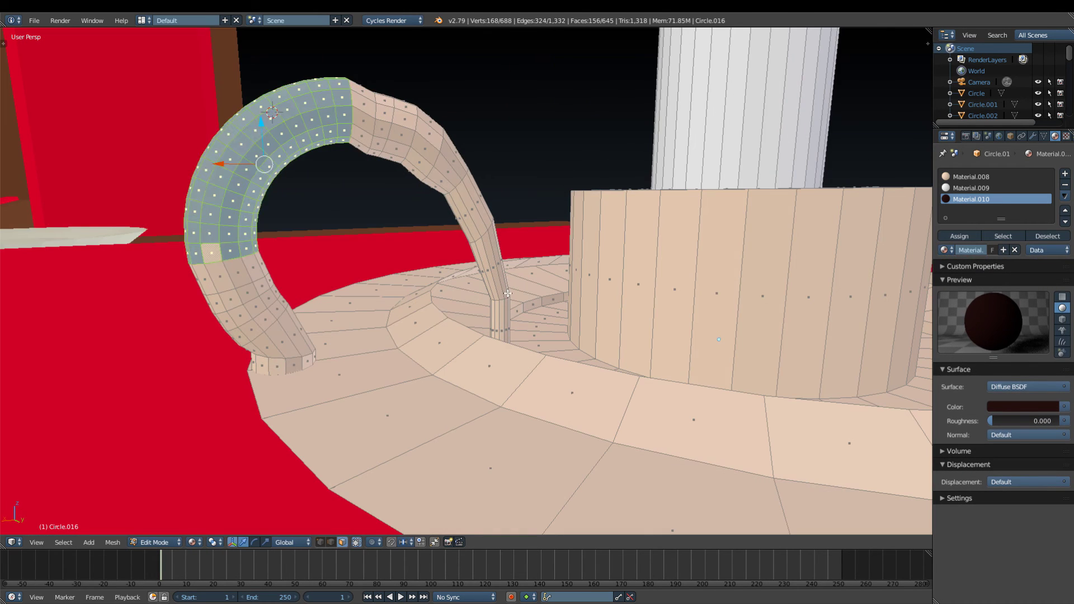
key(ctrl+z)
key(a)
- Return to Object Mode and orbit out to view the whole candleholder
middle_drag(505, 288, 474, 289)
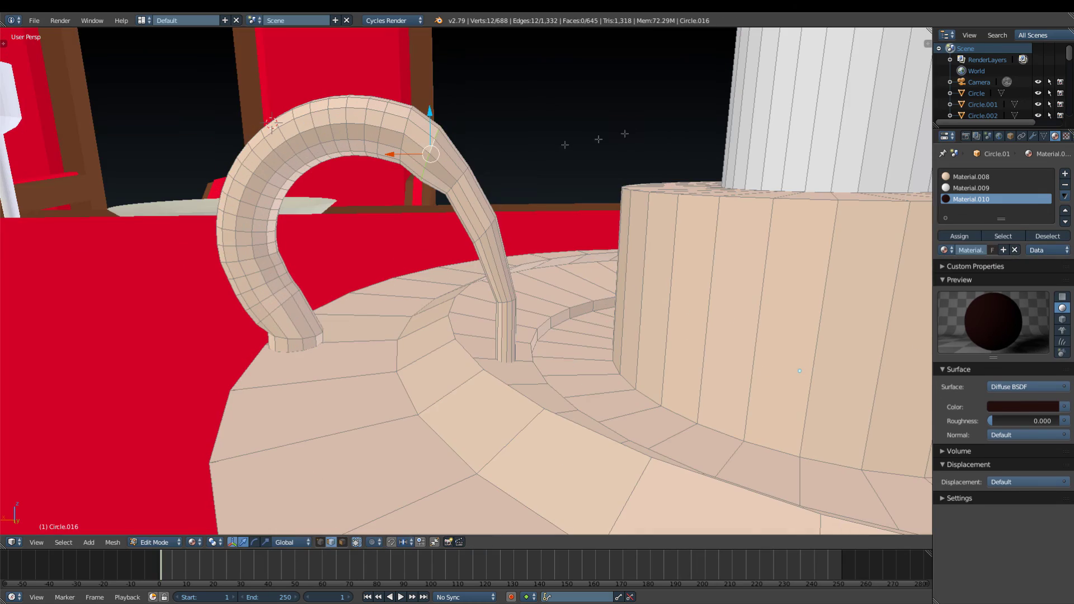
key(a)
middle_drag(430, 154, 430, 170)
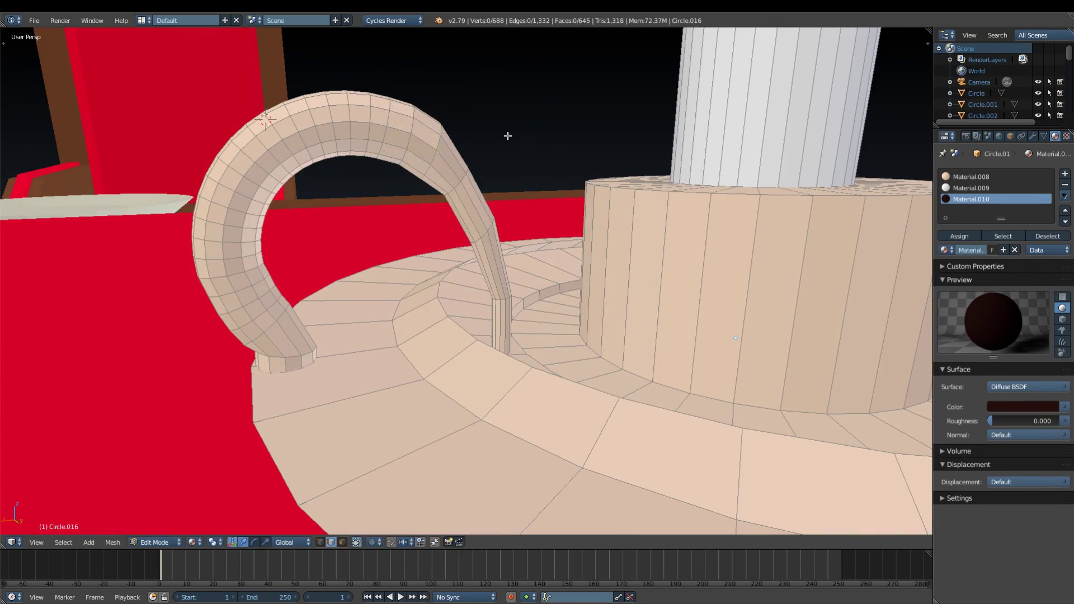
key(Tab)
scroll(451, 147, down, 3)
scroll(451, 147, down, 3)
scroll(462, 157, down, 3)
middle_drag(462, 156, 260, 184)
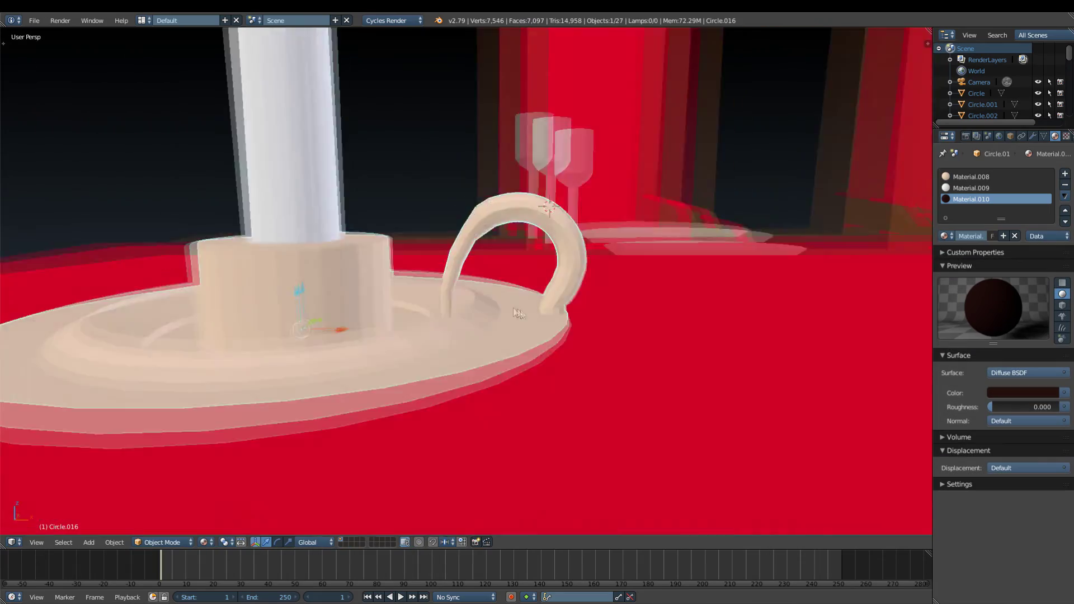
- Duplicate the handled candlestick and move the copy to the table's opposite end
key(r)
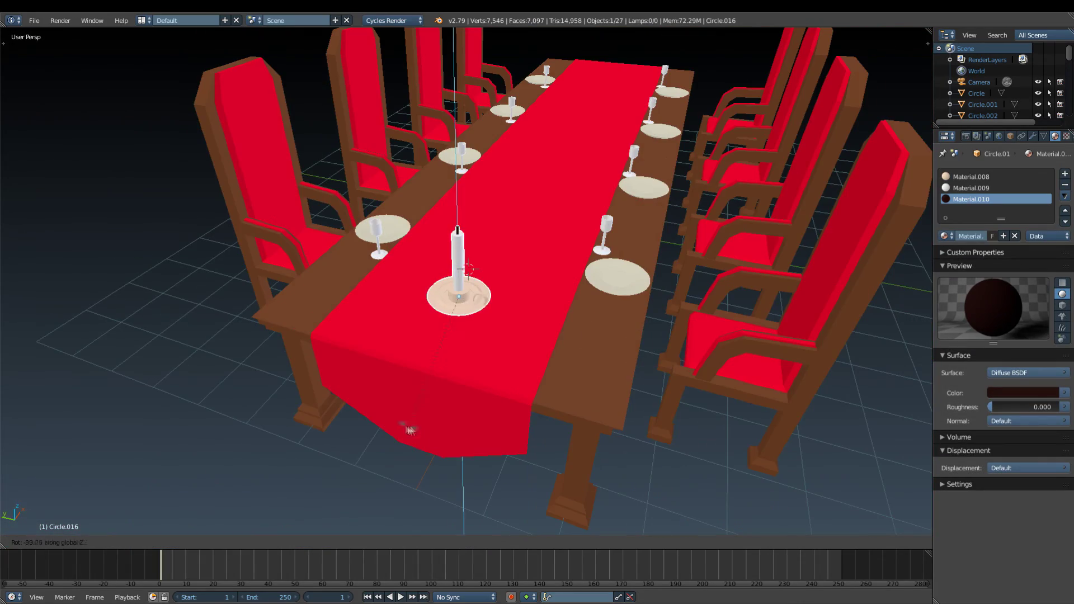
key(shift+d)
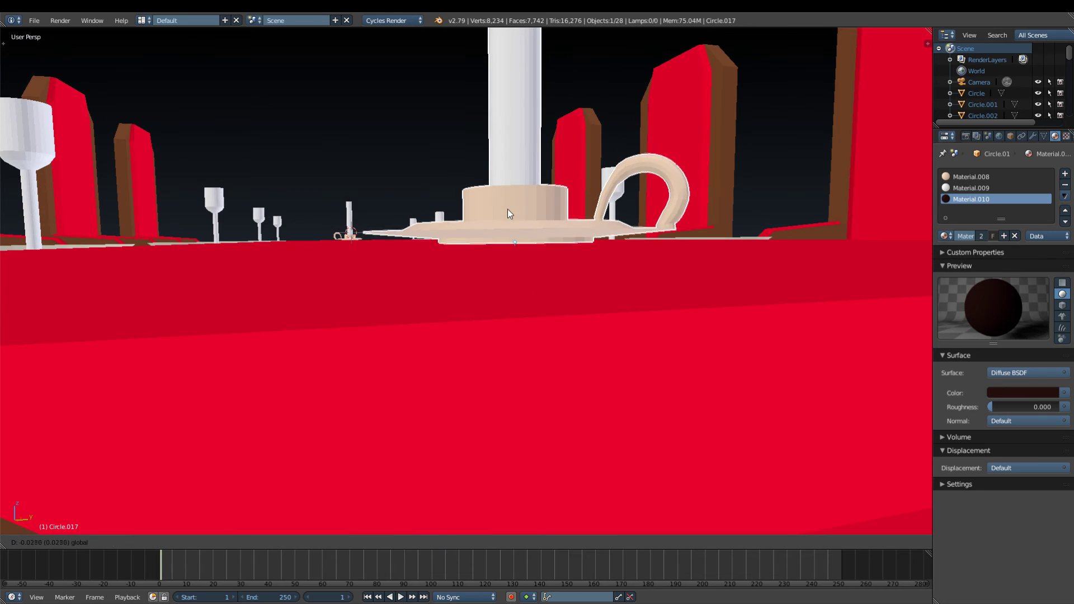
key(g)
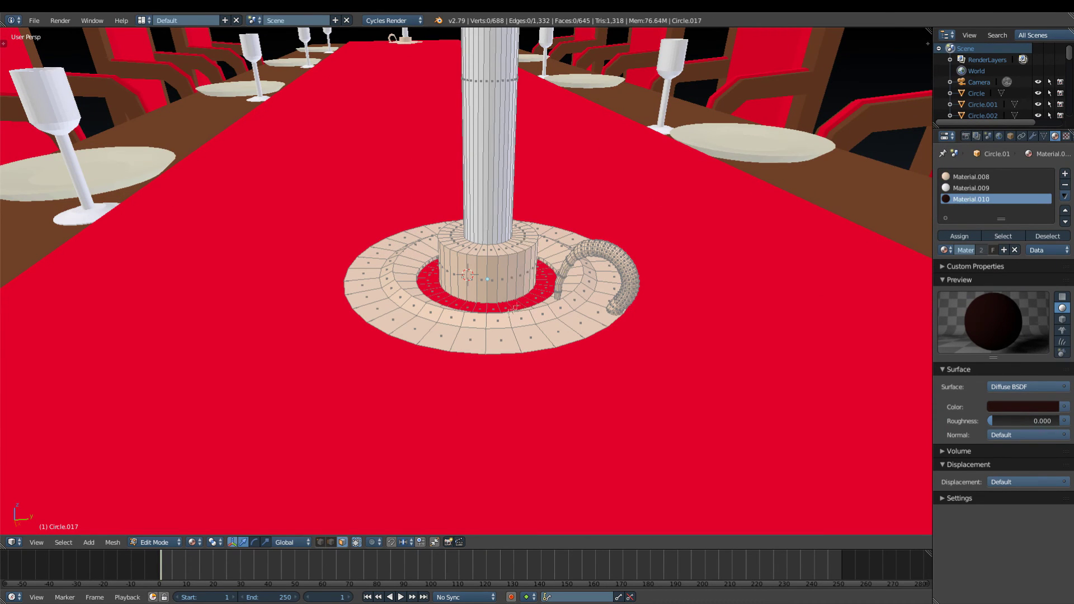
key(g)
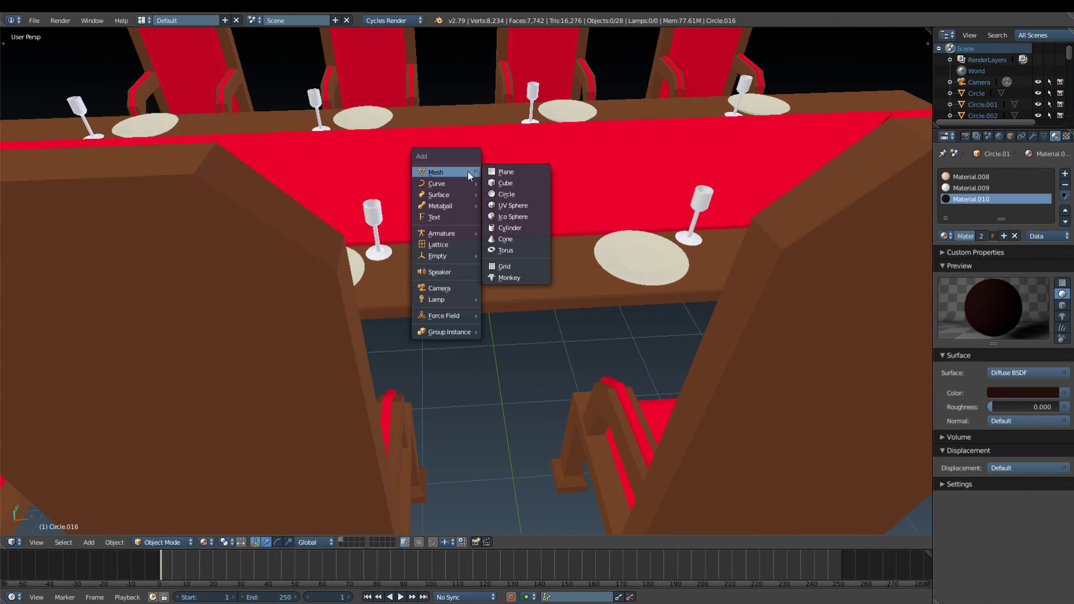
- Add a circle on the runner and extrude it into a round base with a column
click(506, 194)
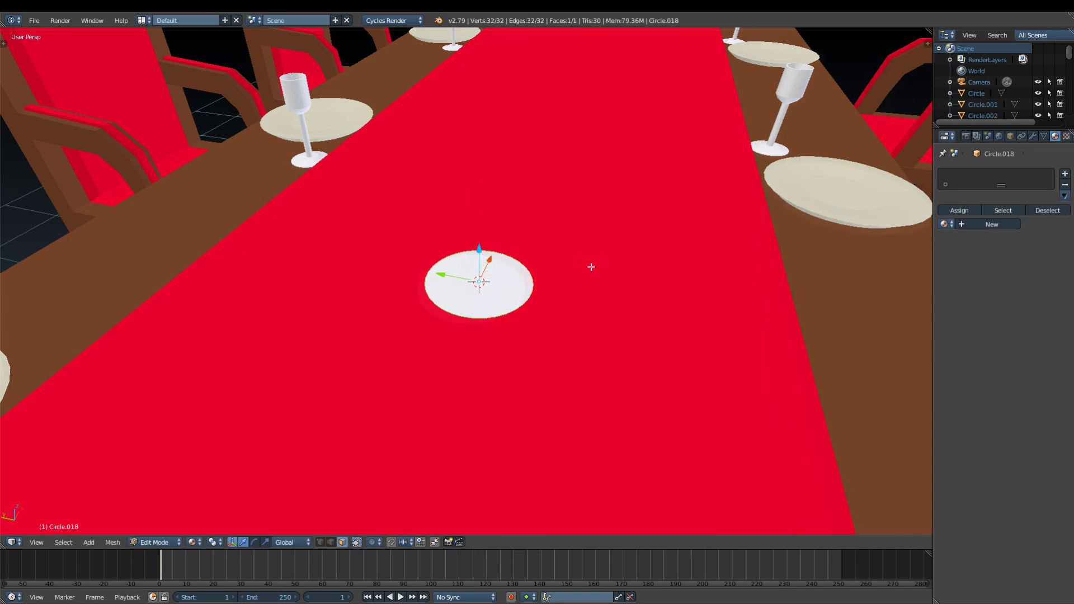
key(e)
key(s)
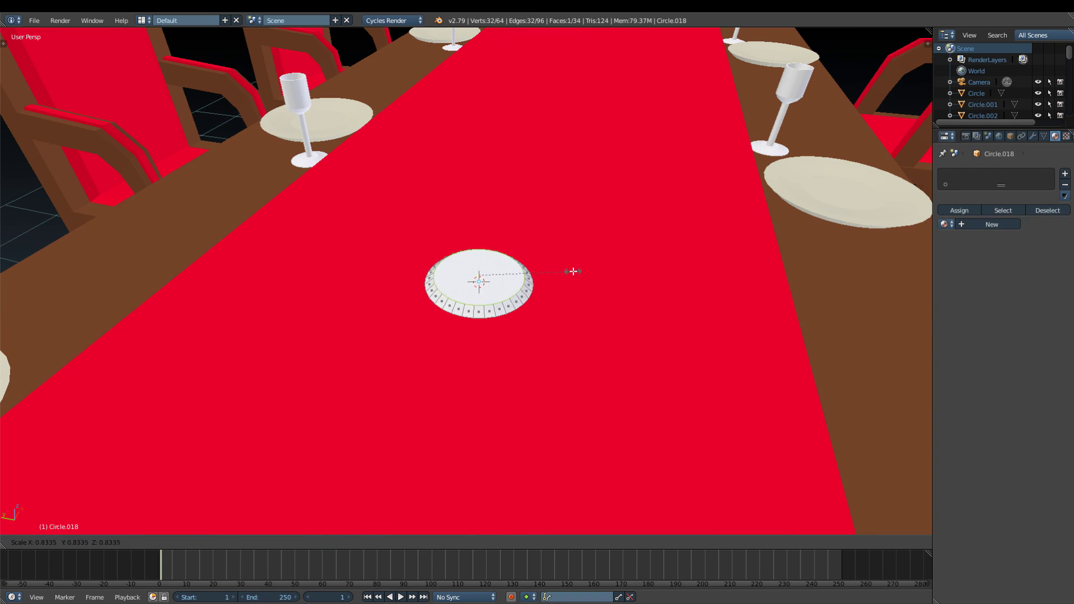
click(574, 271)
key(e)
click(540, 276)
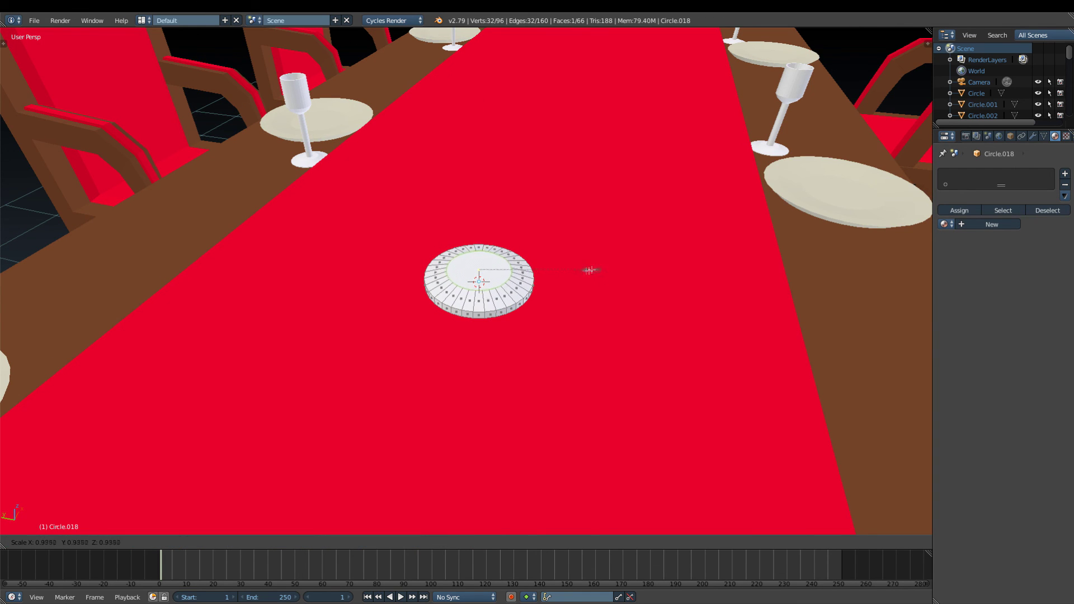
click(529, 184)
- Tilt and extrude the column's top face, then return to Object Mode
middle_drag(529, 184, 591, 314)
scroll(591, 314, up, 3)
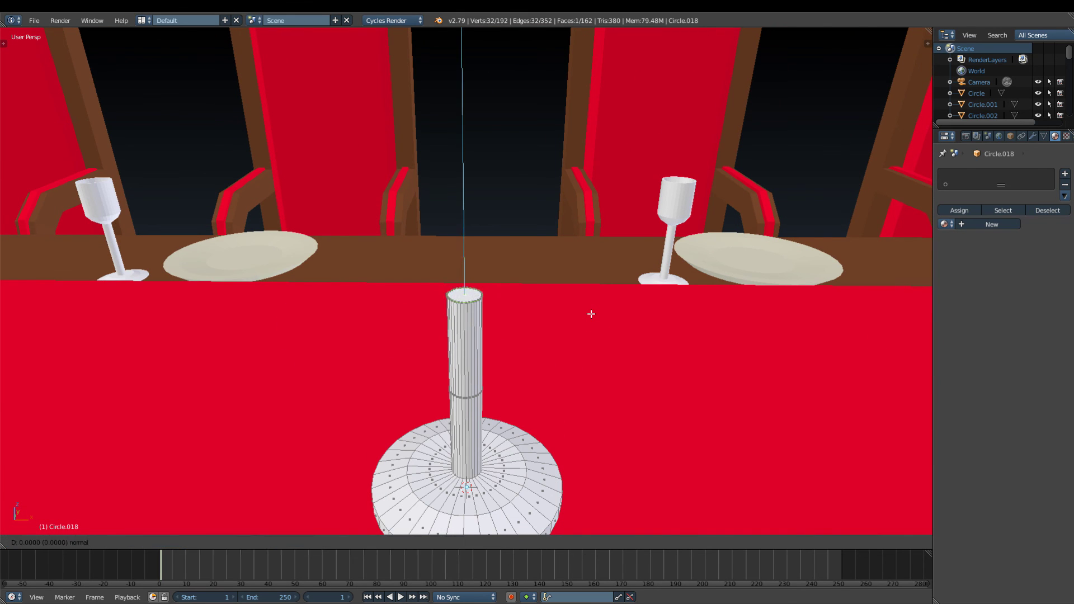
key(r)
click(531, 266)
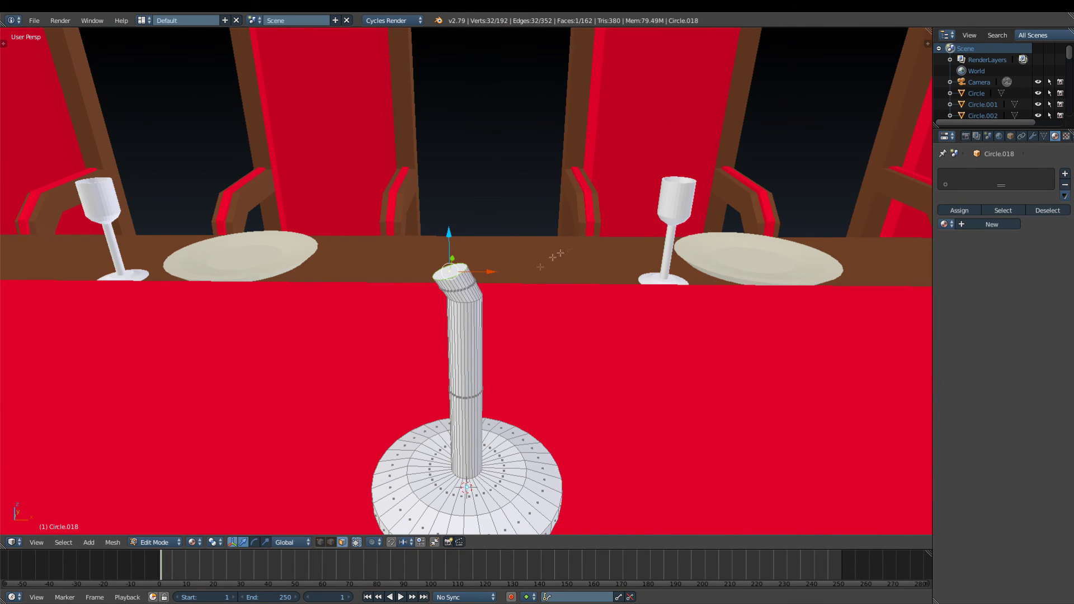
key(e)
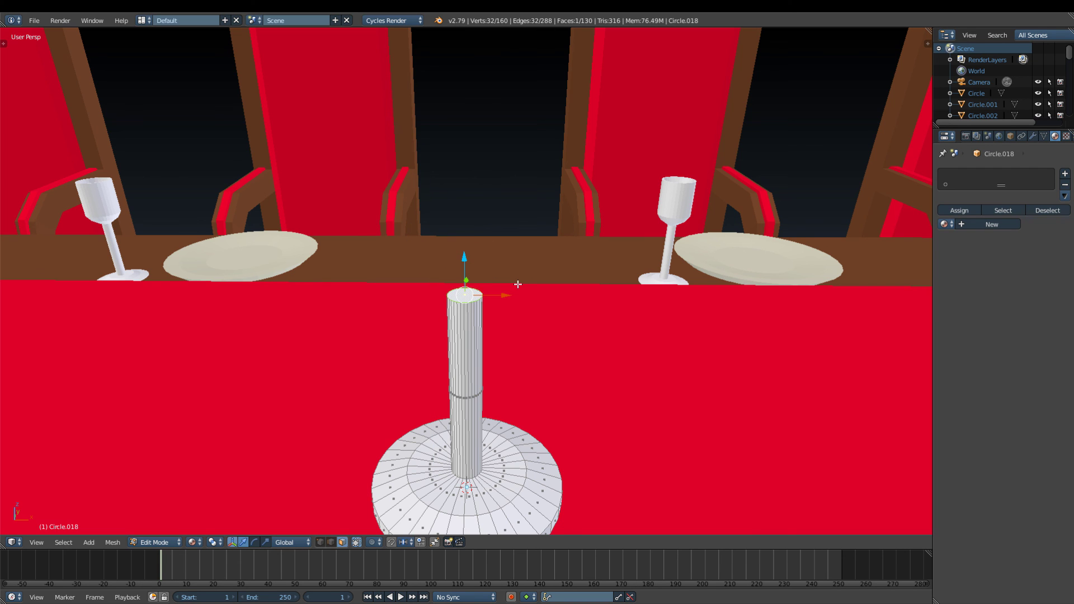
scroll(509, 417, down, 2)
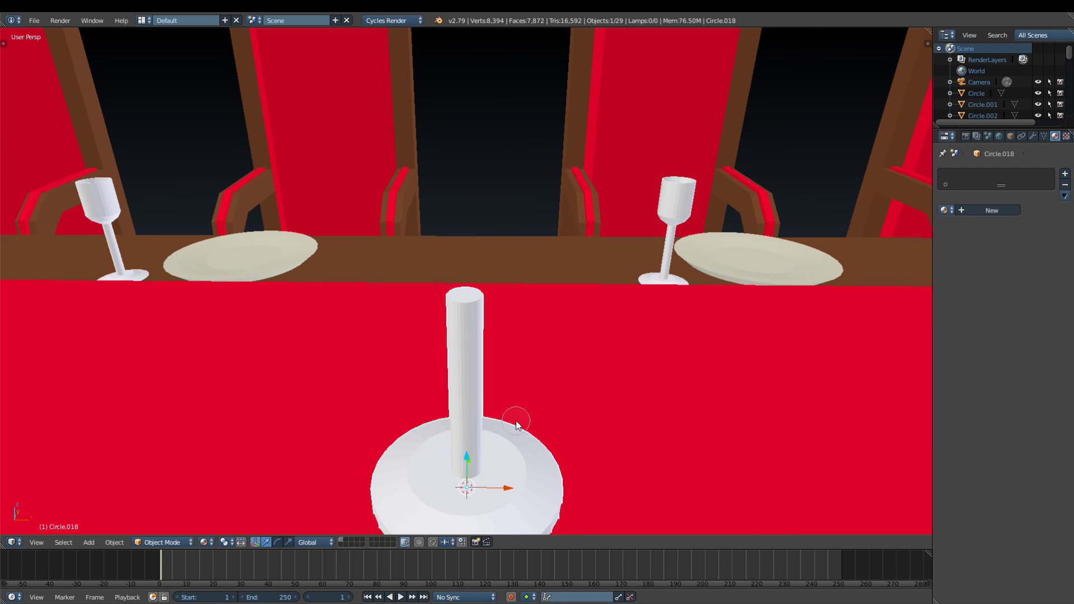
key(Tab)
scroll(539, 420, down, 8)
- Orbit the view to frame the whole table and chairs
middle_drag(539, 419, 503, 391)
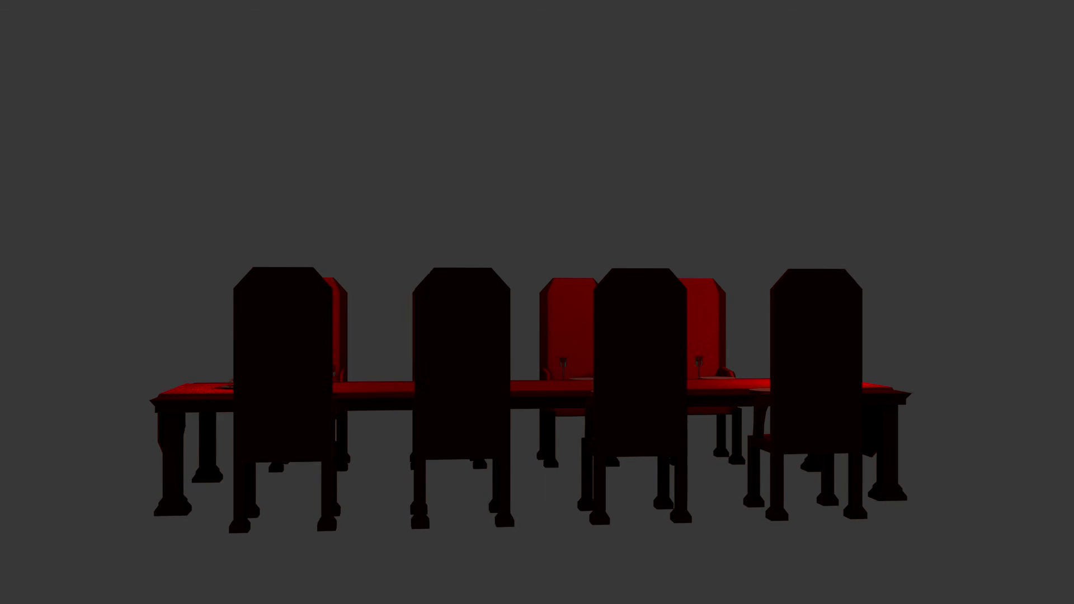